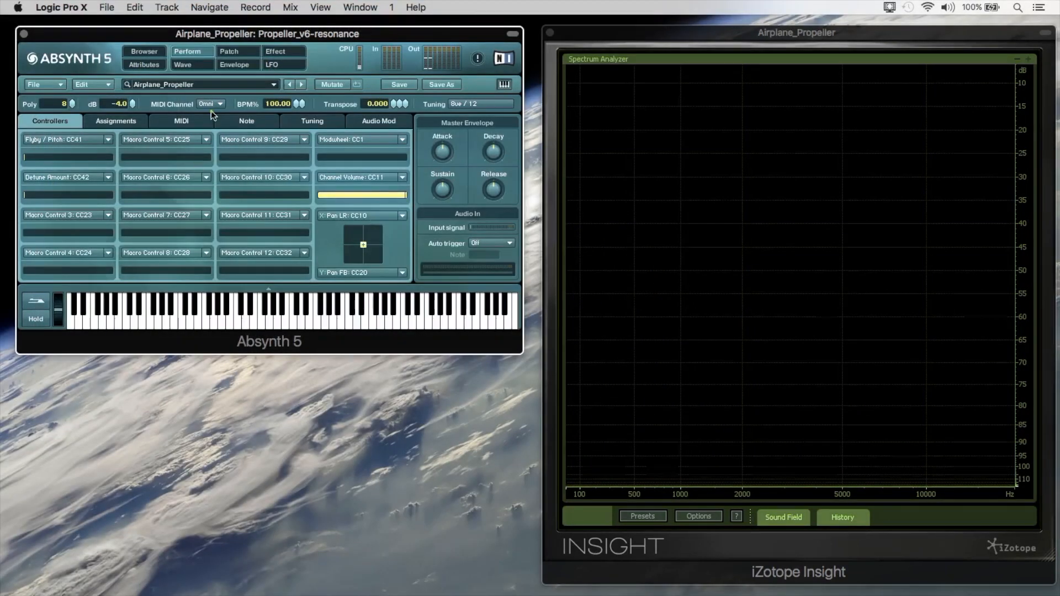
Open Osc A's Saw_filt 3 wave for editing and compare its harmonic spectrum with its waveform.
left_click(235, 54)
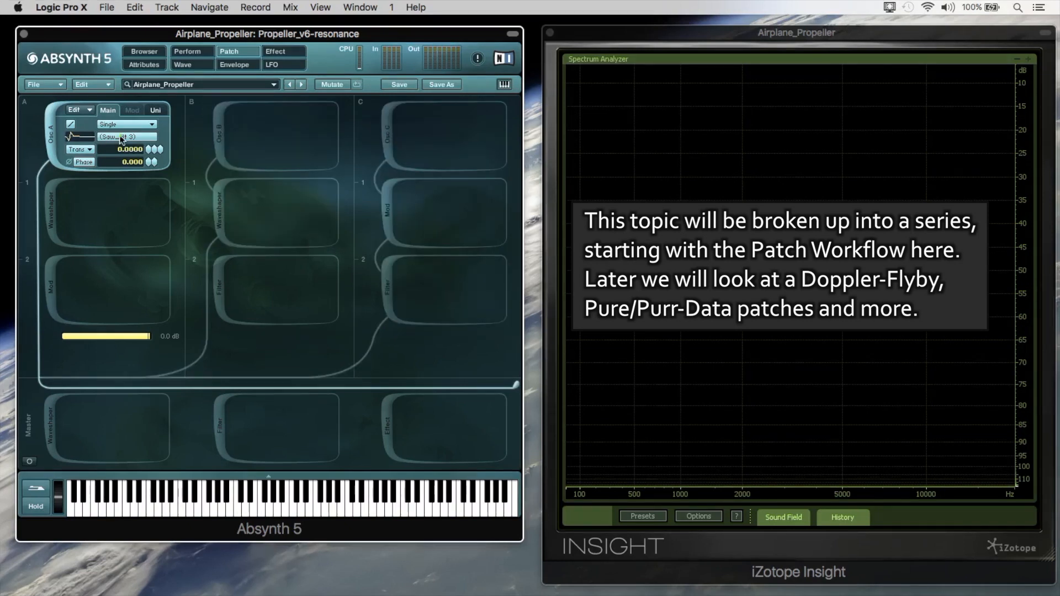
left_click(120, 137)
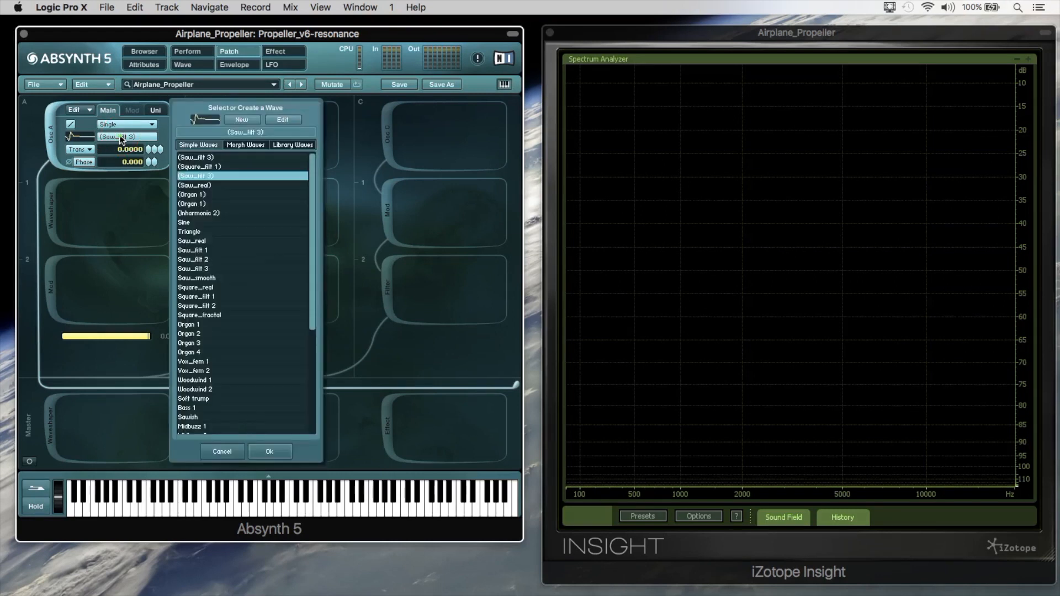
left_click(284, 120)
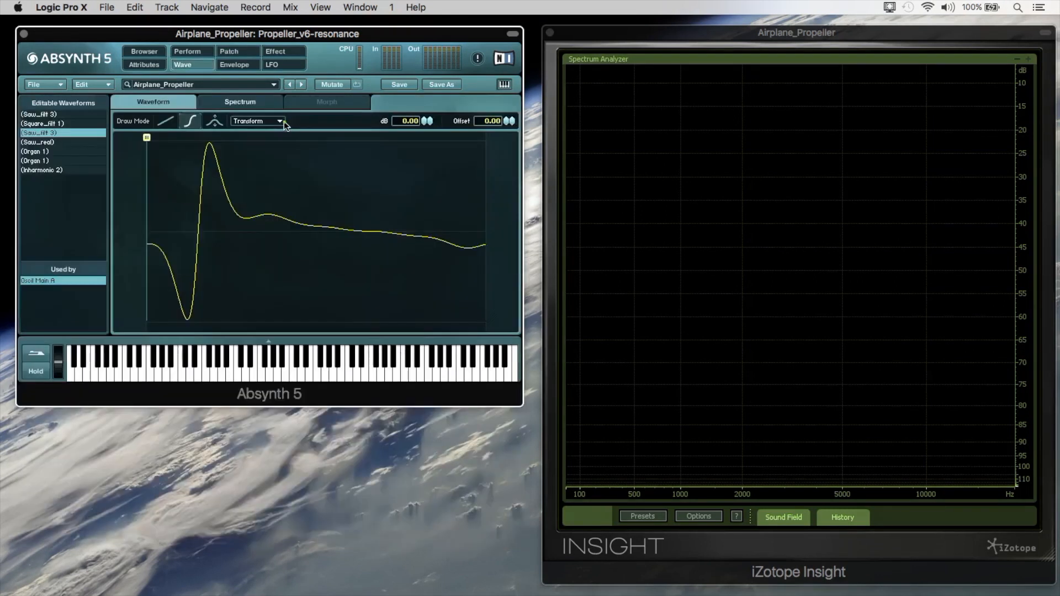
left_click(257, 104)
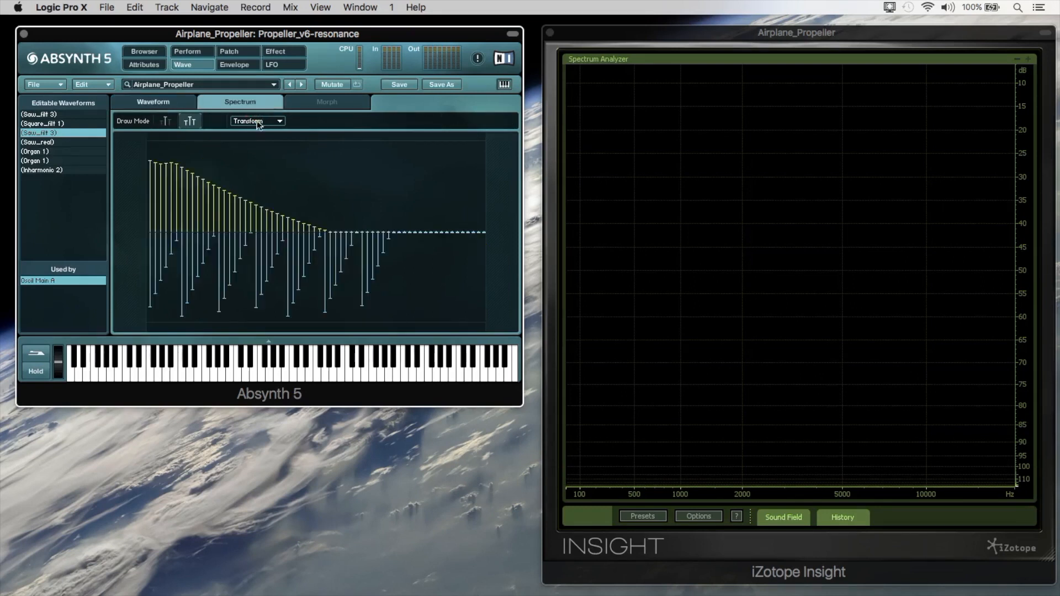
left_click(175, 104)
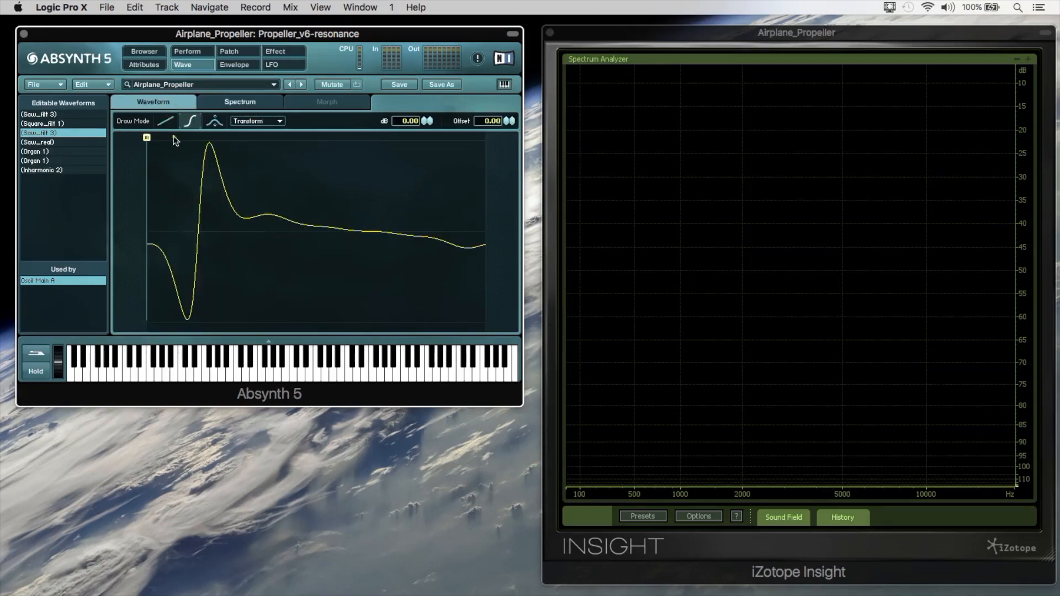
Offset the phase of the Saw_filt 3 waveform so that its cycle starts at the zero crossing.
left_click(248, 120)
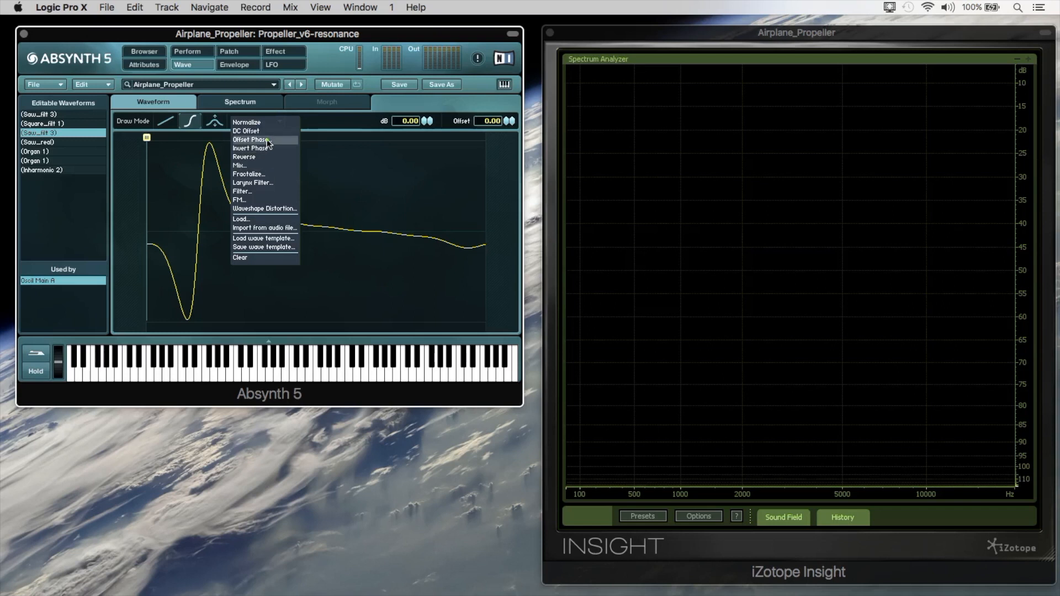
left_click(267, 140)
left_click(220, 78)
left_click(220, 77)
left_click(220, 76)
left_click(220, 75)
left_click_drag(217, 70, 220, 64)
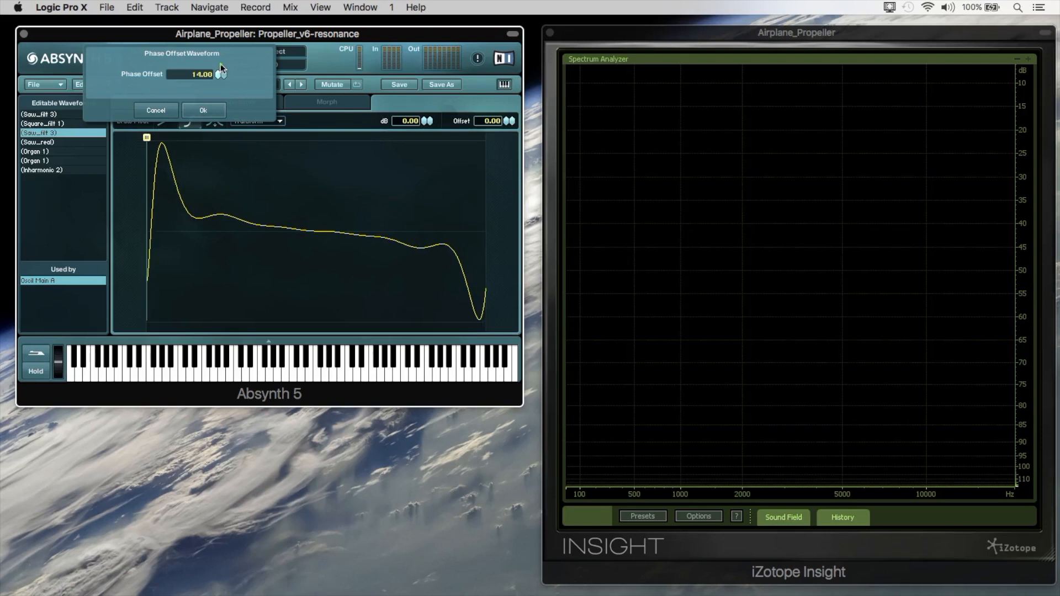
left_click(222, 108)
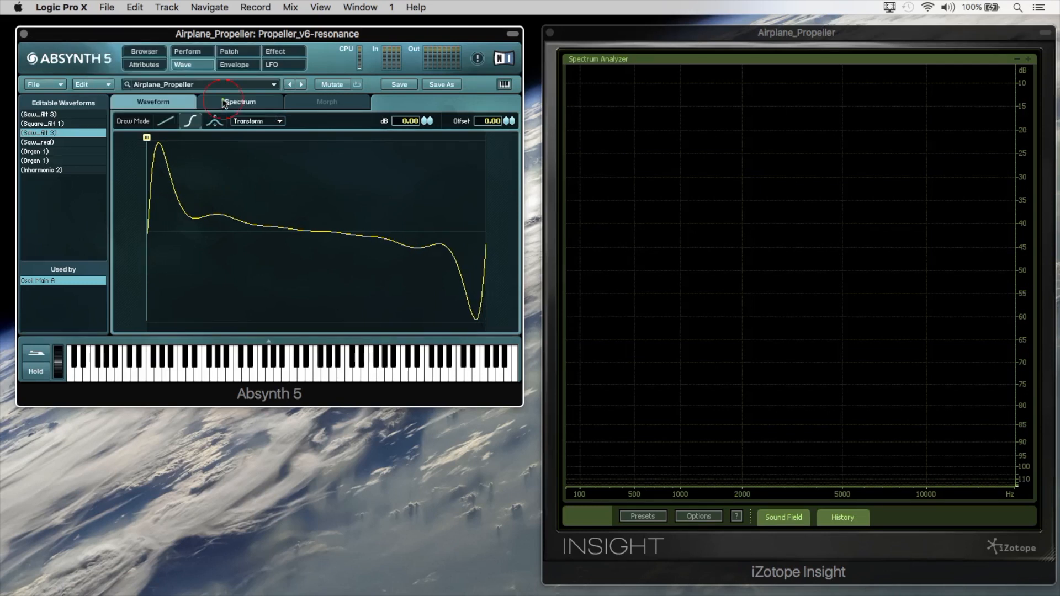
Flatten all harmonic phases of Saw_filt 3 to zero and even out the lowest harmonics' levels, checking the resulting waveform.
left_click(223, 104)
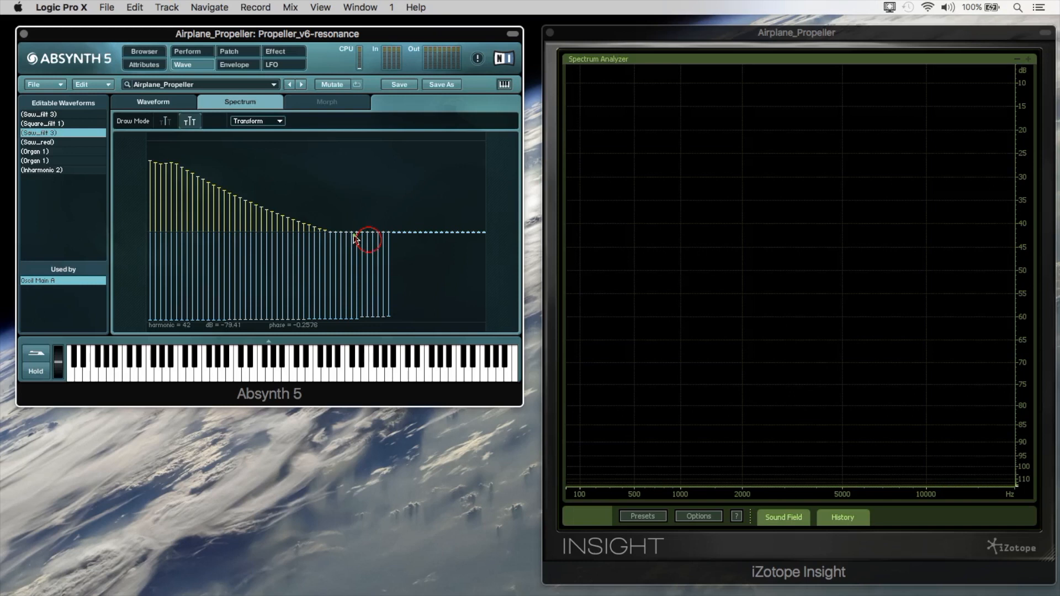
key("super+z")
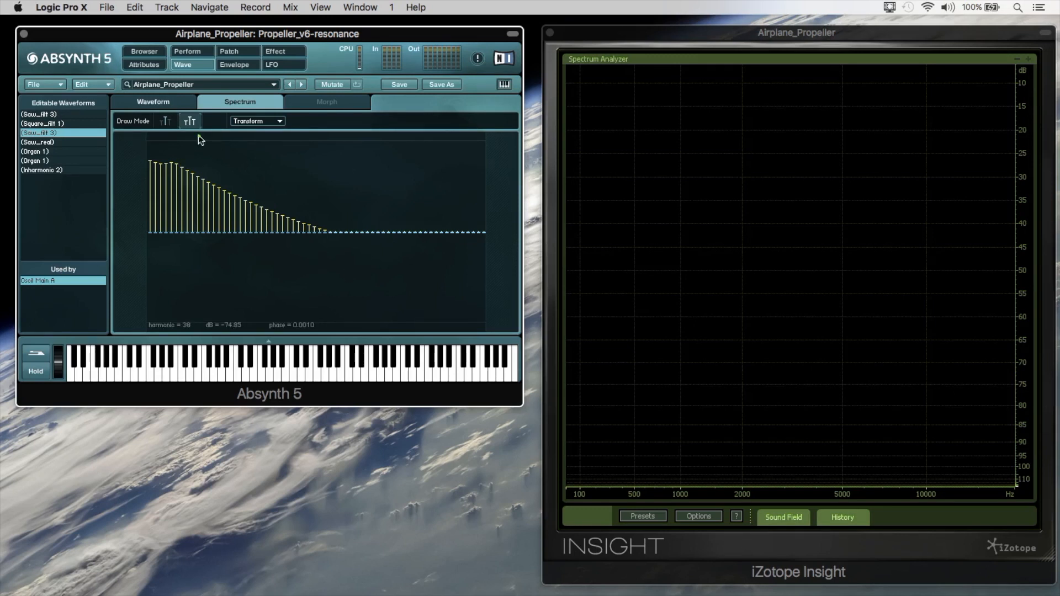
left_click(184, 103)
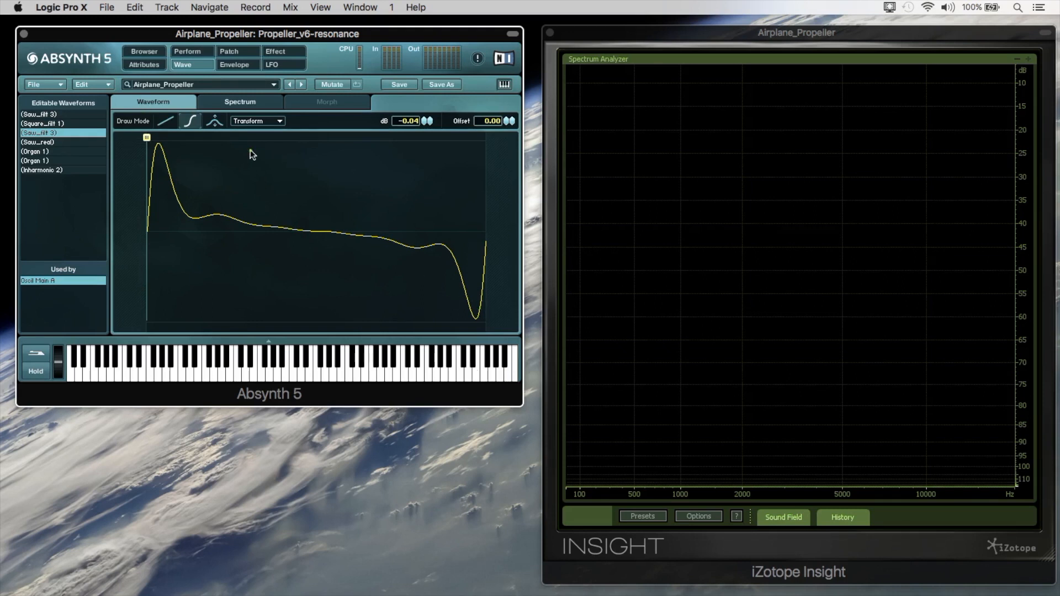
left_click(227, 104)
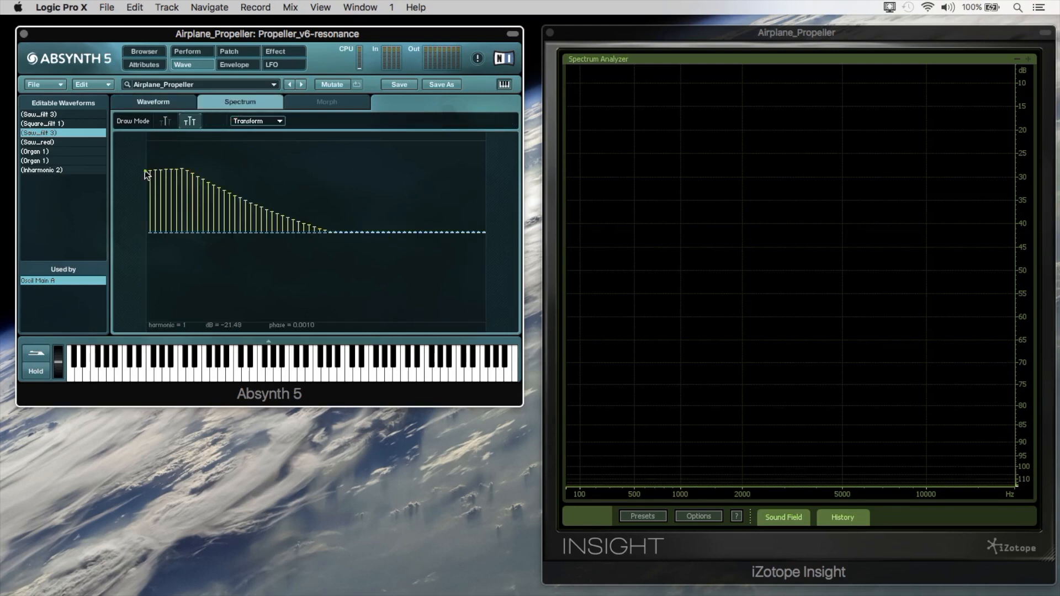
left_click(187, 102)
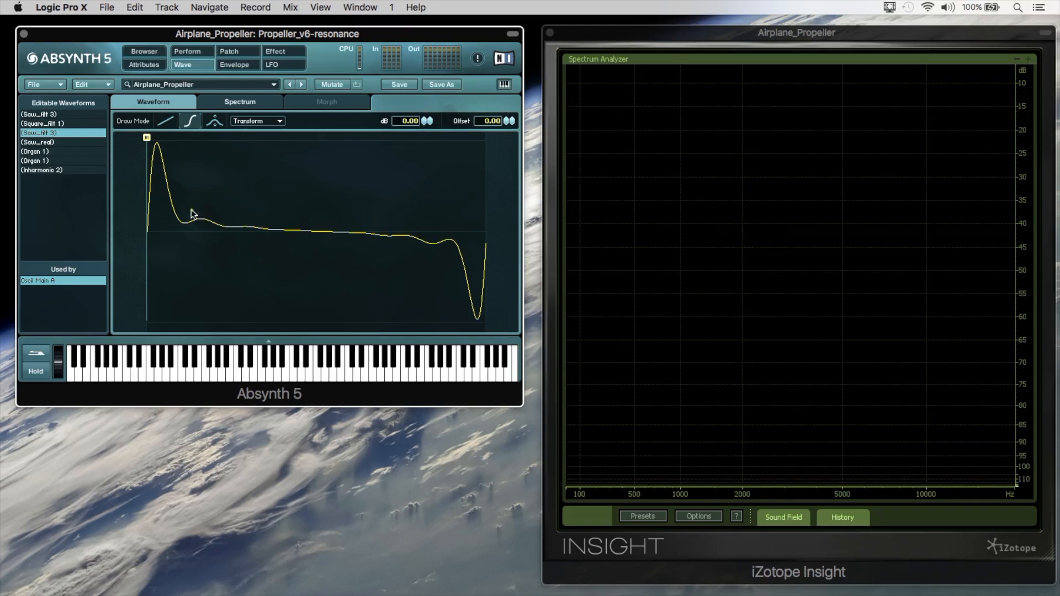
Raise the Flyby / Pitch controller to just under half of its range.
left_click(208, 53)
left_click_drag(60, 157, 109, 155)
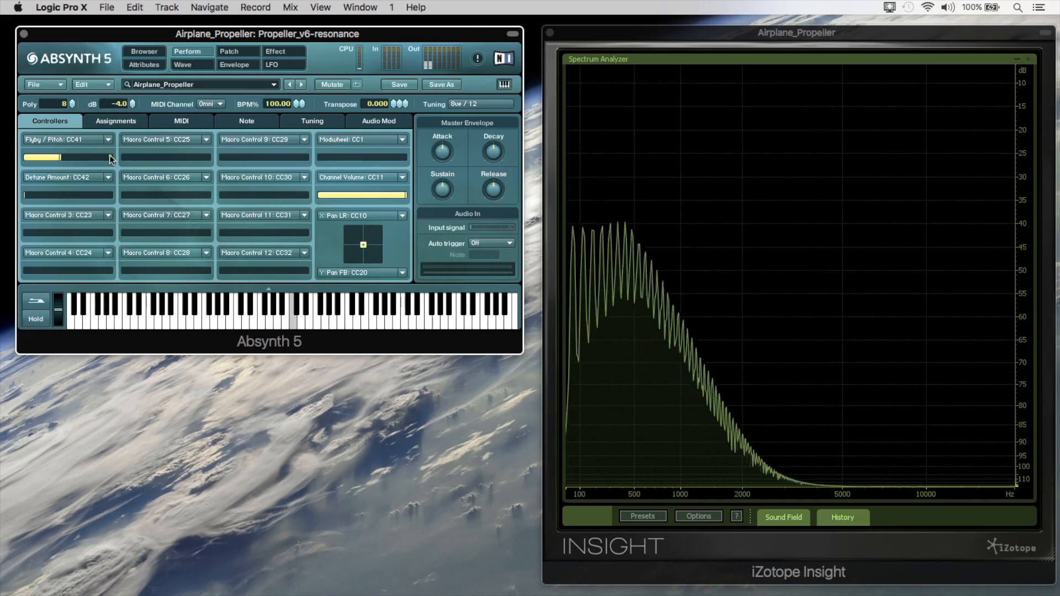
Try the Saw_real wave on Osc A to compare its sound with the edited wave.
left_click(228, 54)
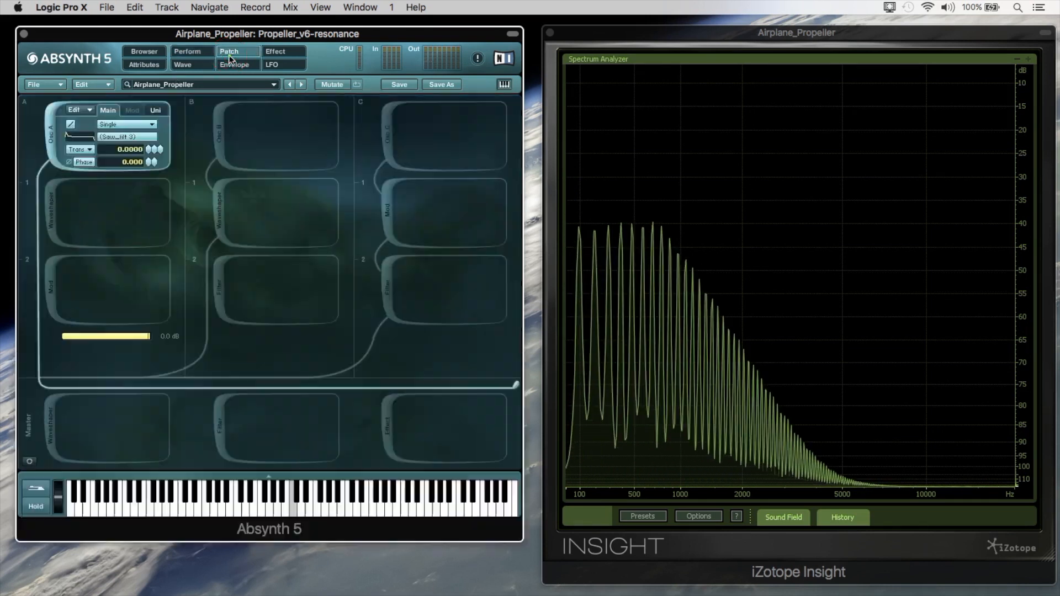
left_click(127, 136)
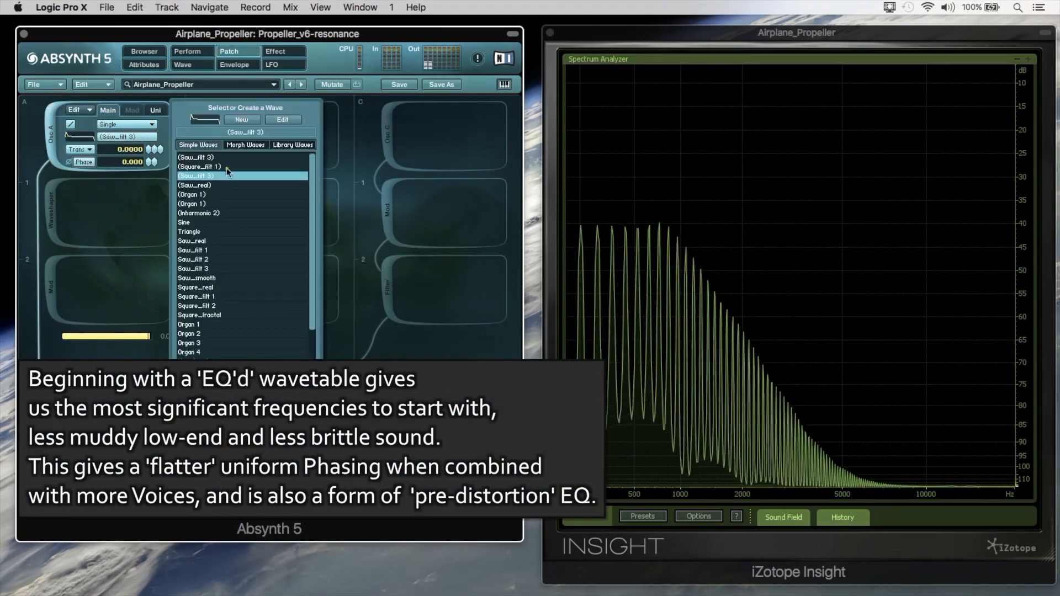
left_click(218, 241)
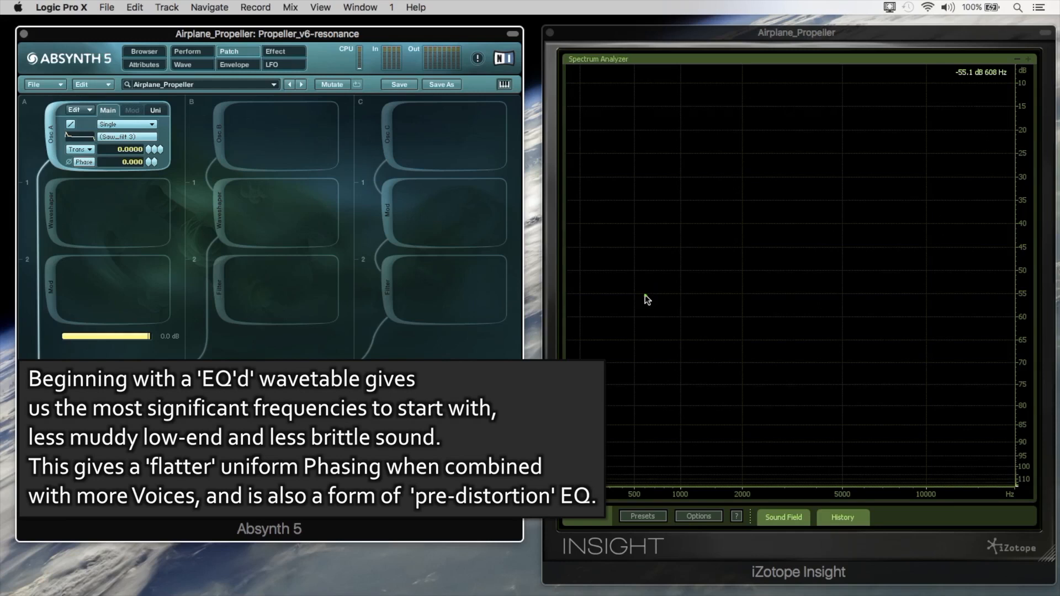
Check Osc A's unison settings and raise the Detune Amount controller to its maximum.
left_click(155, 110)
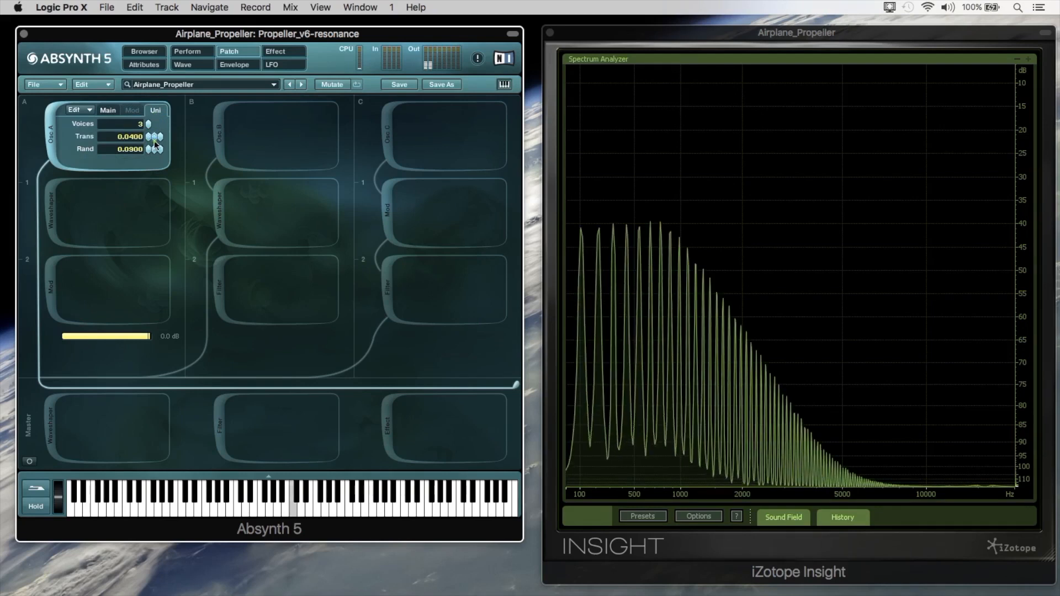
left_click(187, 51)
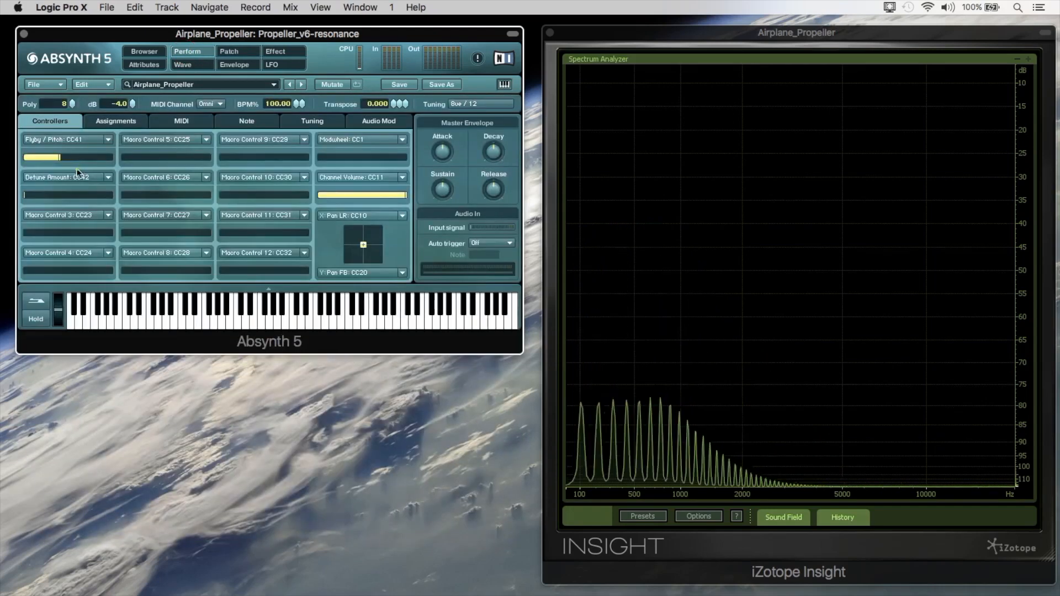
left_click(227, 51)
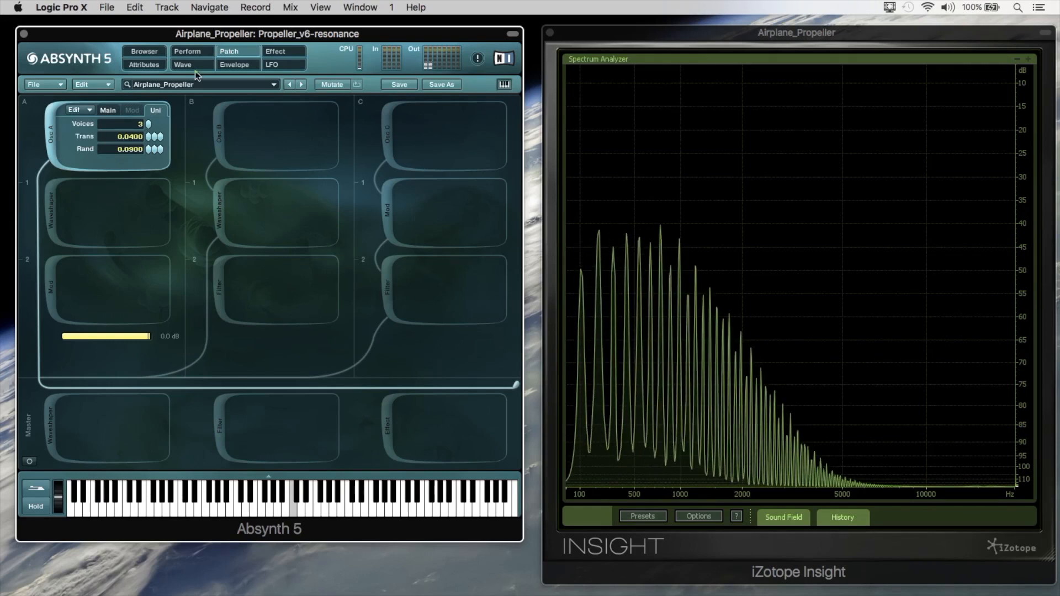
Reopen Osc A's Saw_filt 3 wave in the waveform editor to inspect its shape.
left_click(112, 111)
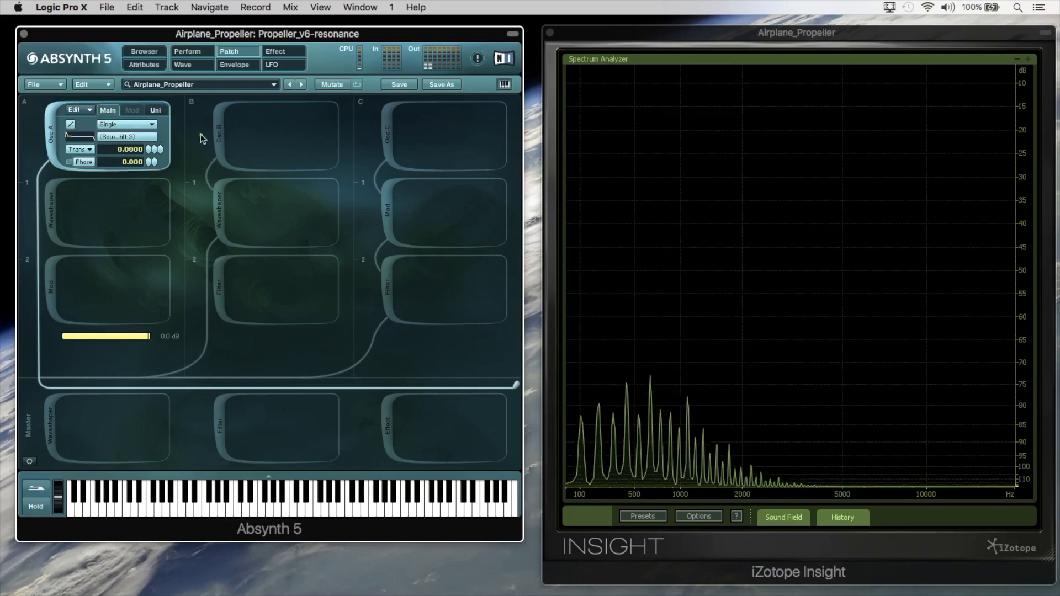
left_click(120, 136)
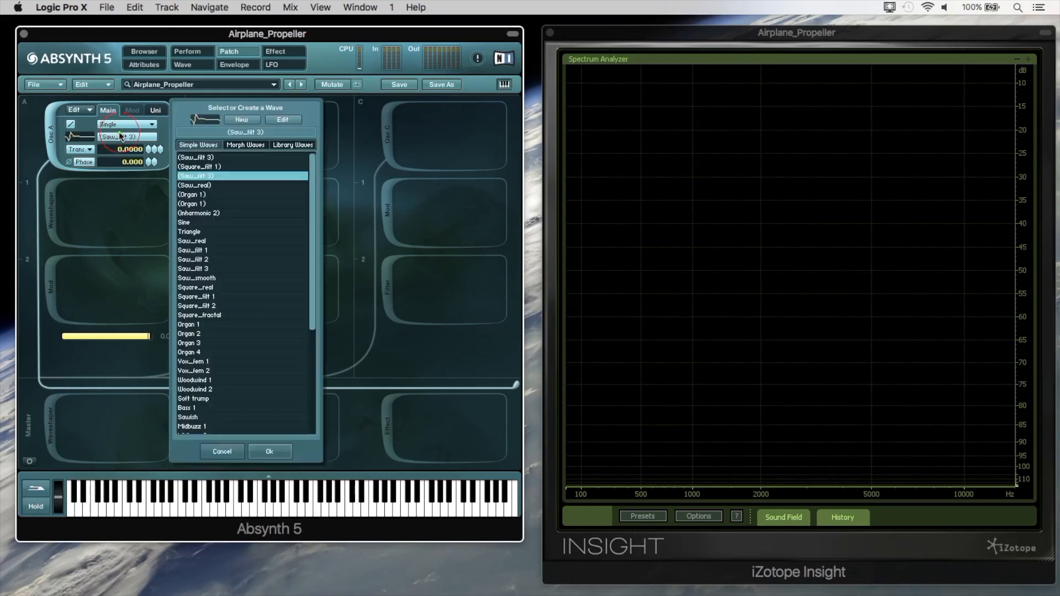
left_click(281, 120)
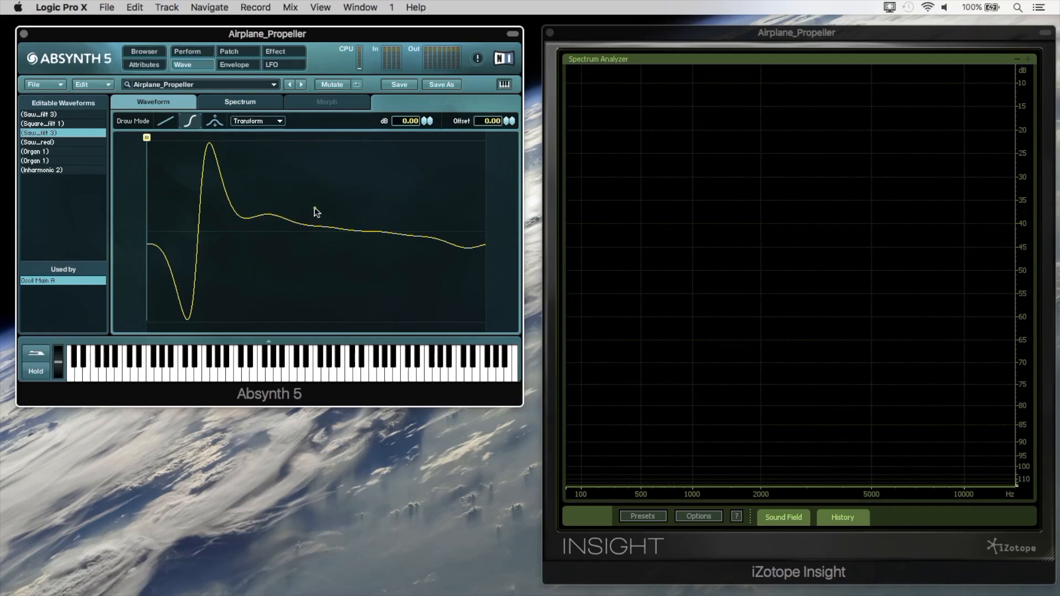
Sweep the Flyby / Pitch controller down to nearly zero and bring it back up to about a third.
left_click(204, 56)
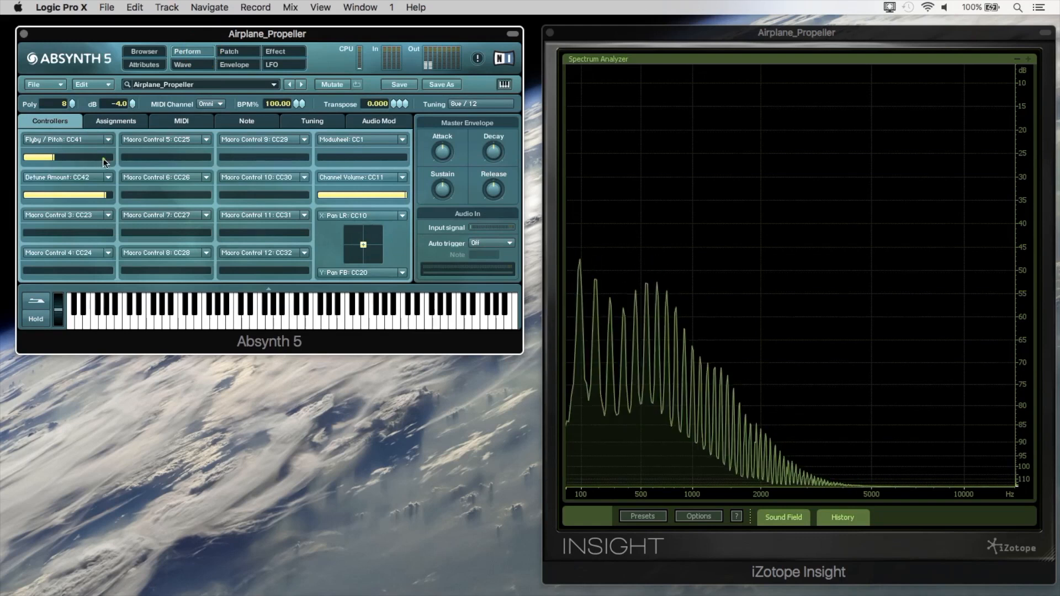
left_click_drag(79, 158, 68, 159)
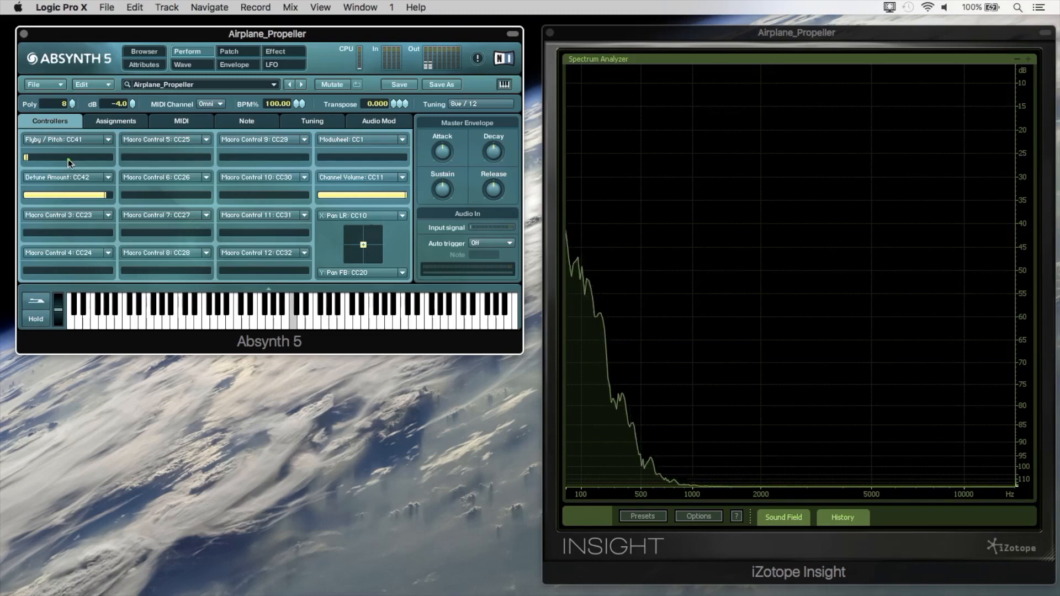
left_click_drag(68, 159, 56, 156)
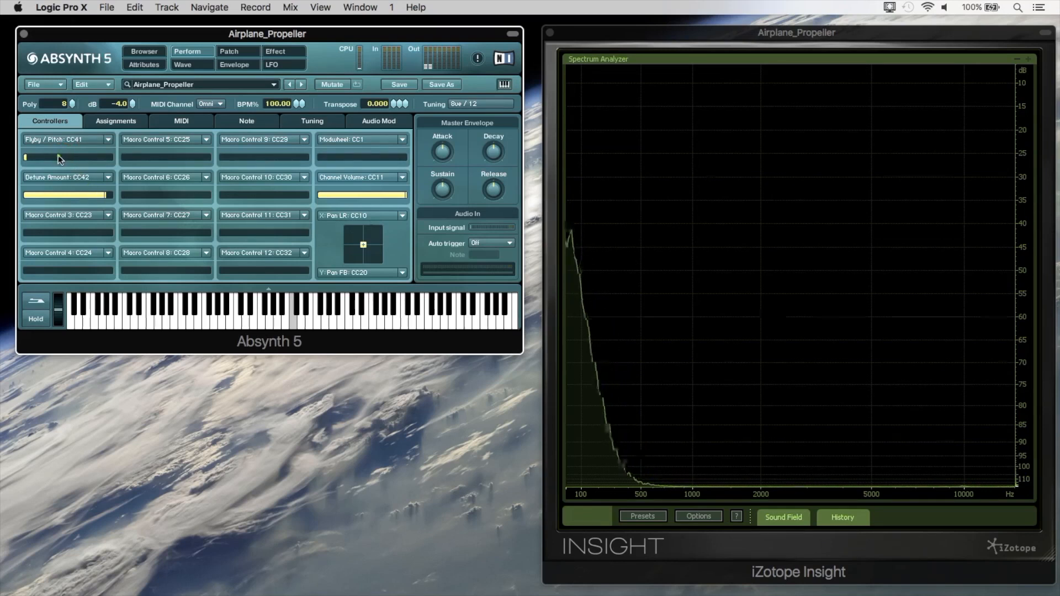
left_click_drag(58, 158, 98, 157)
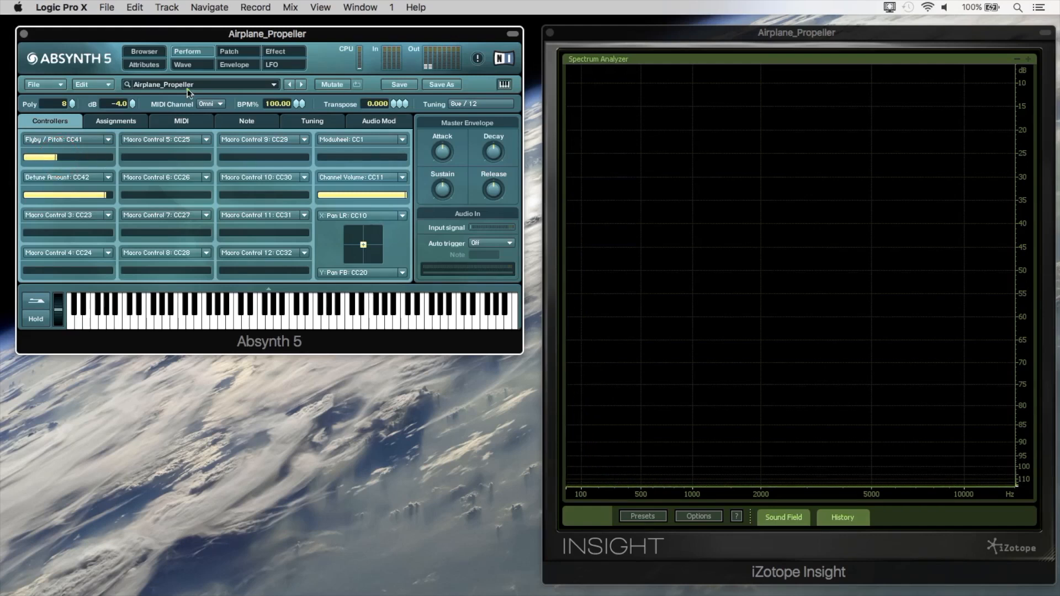
Review Osc A's unison voices, transposition and randomness alongside its main oscillator settings.
left_click(230, 55)
left_click(155, 110)
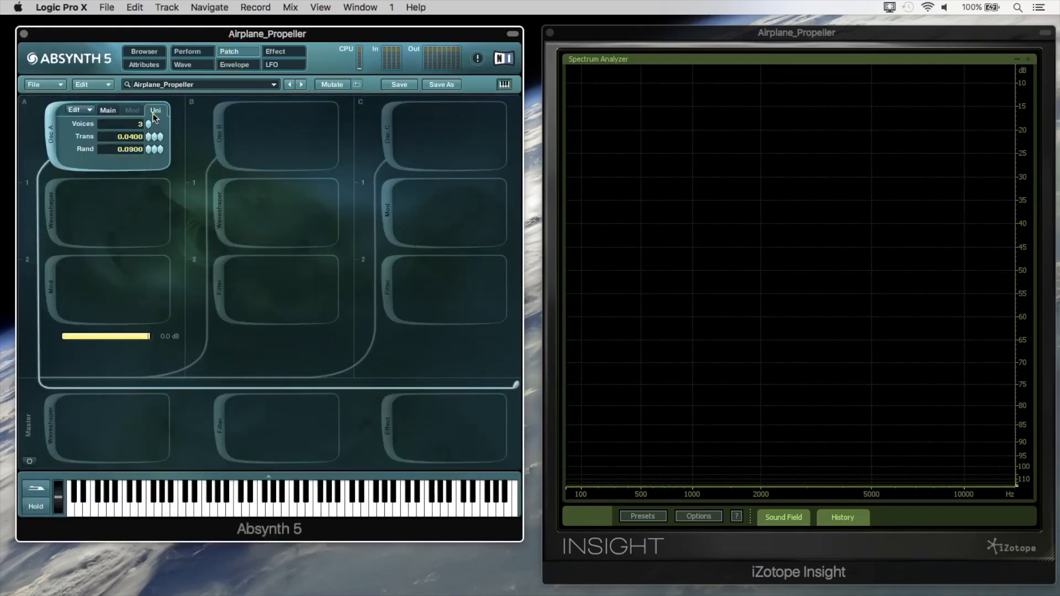
left_click_drag(148, 144, 147, 152)
left_click(110, 111)
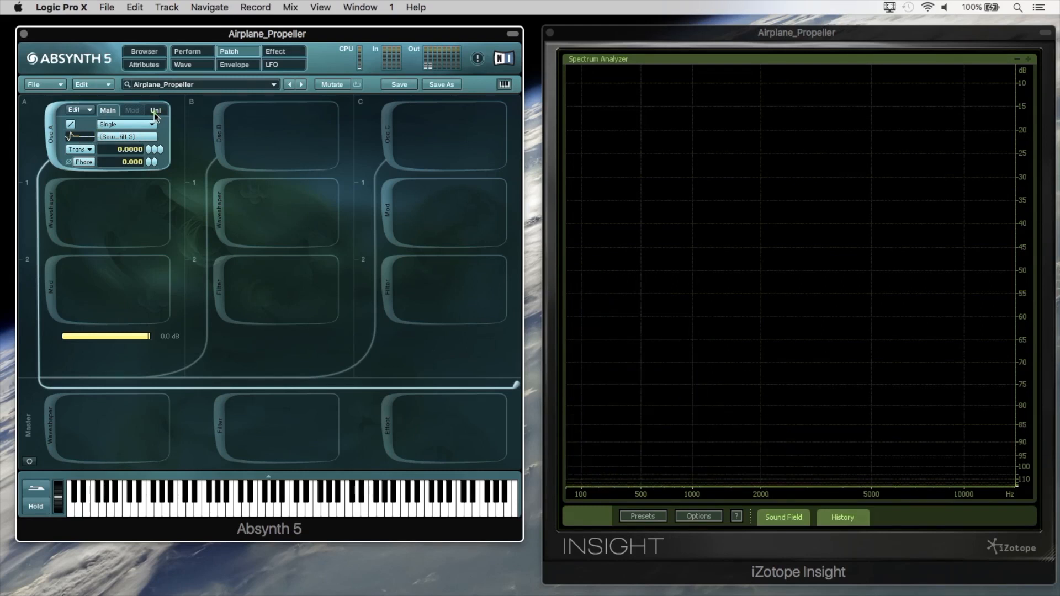
left_click(154, 111)
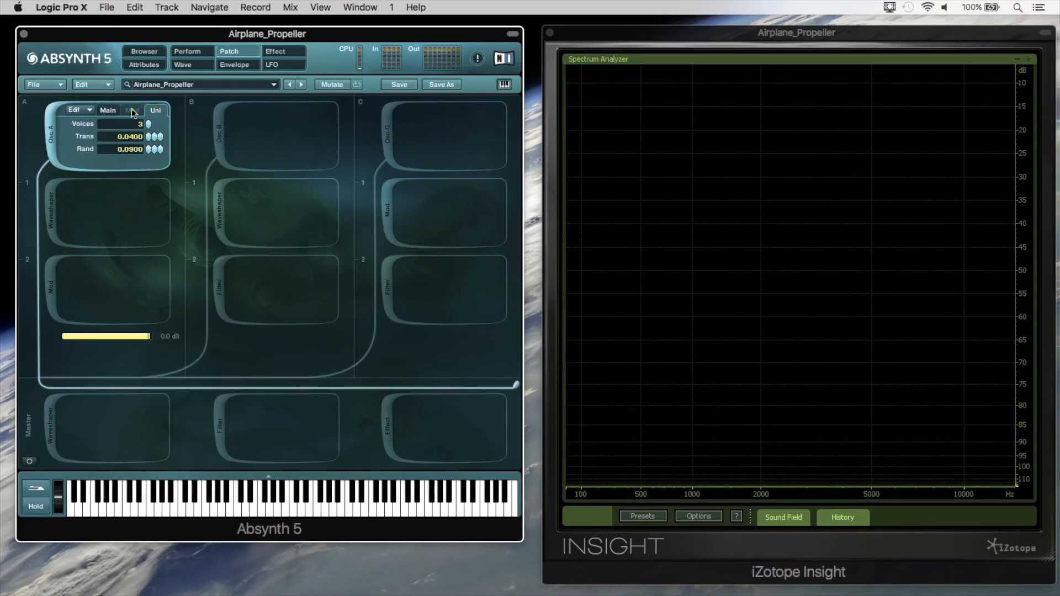
Activate Osc B and compare its unison settings with Osc A's.
left_click(217, 132)
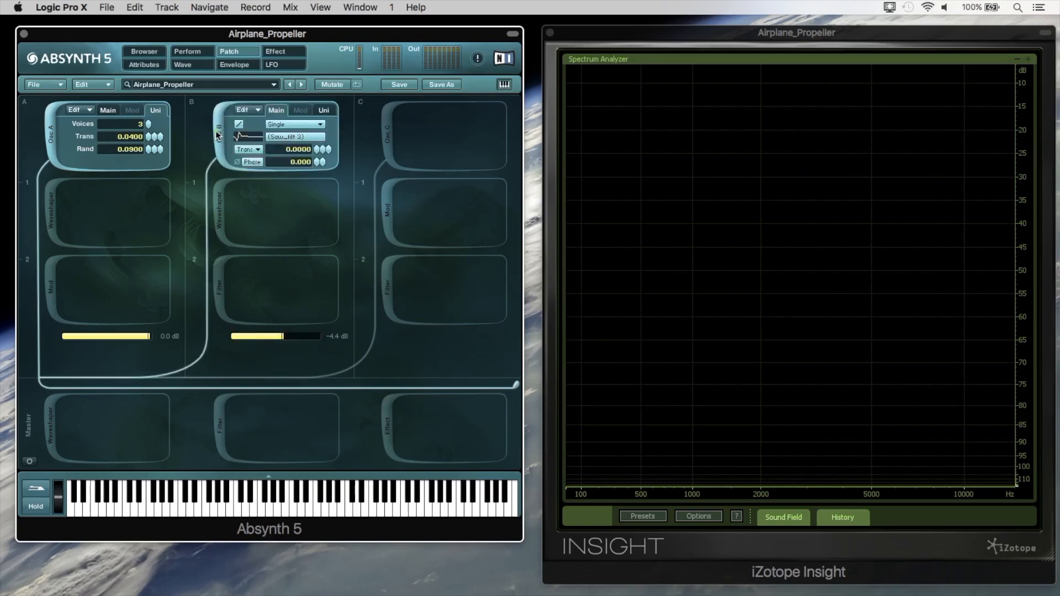
left_click(324, 110)
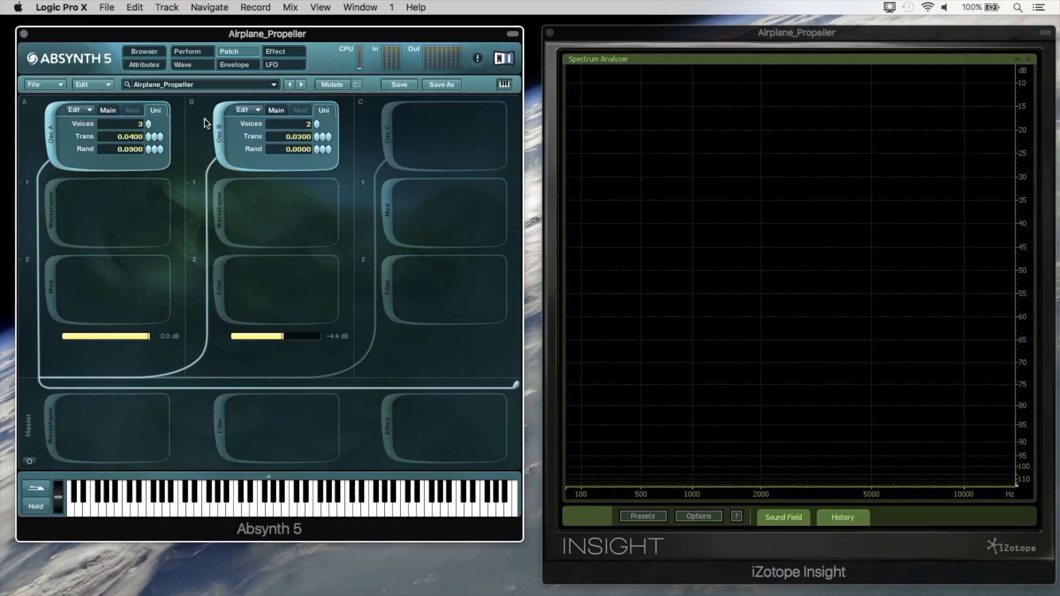
left_click(108, 110)
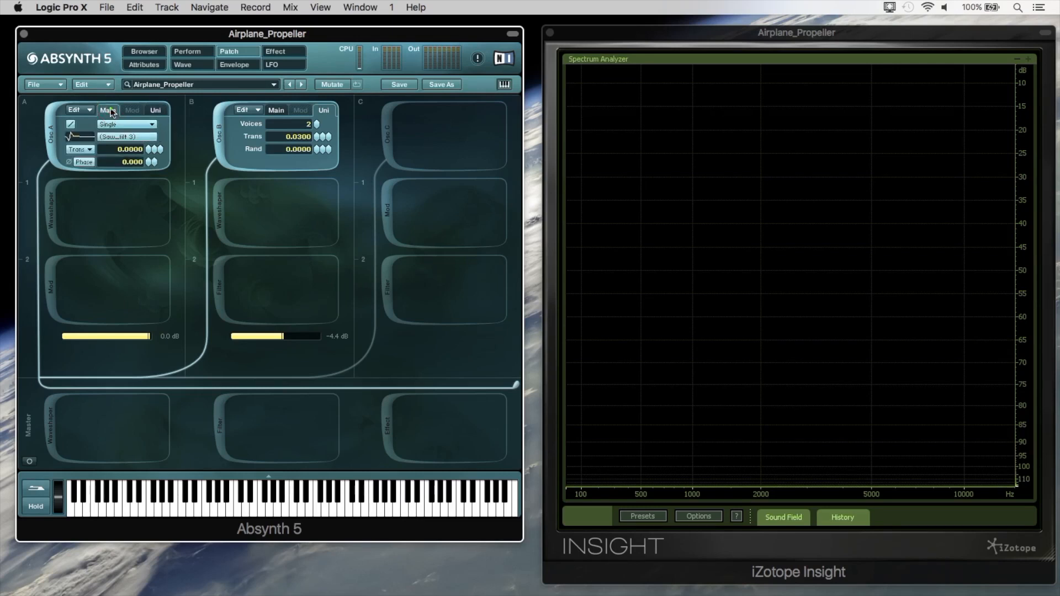
left_click(155, 111)
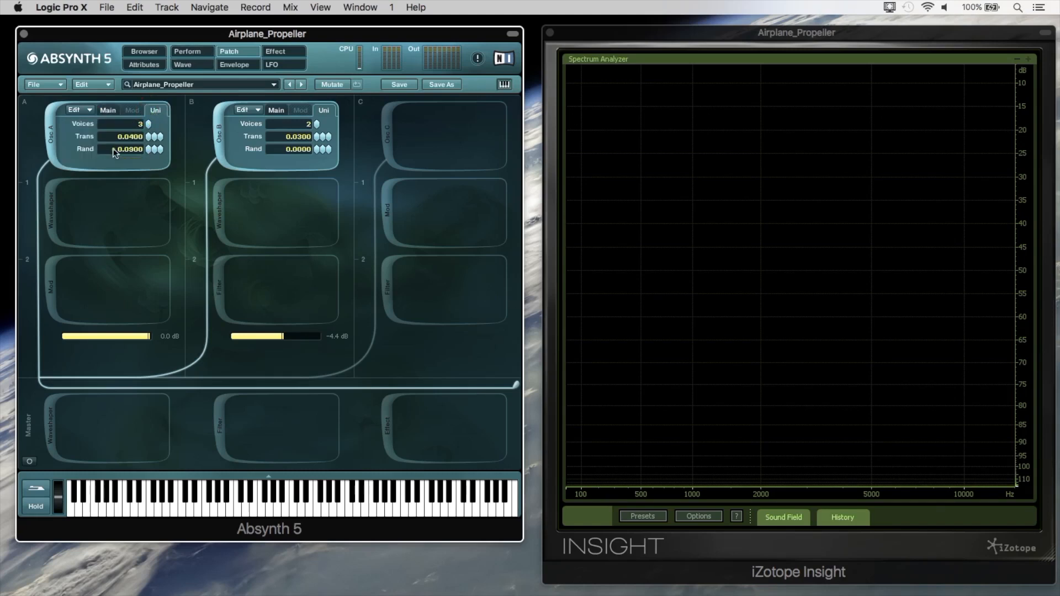
Sweep the Detune Amount controller down to nearly zero, raise it to maximum and bring it back down to zero.
left_click(188, 51)
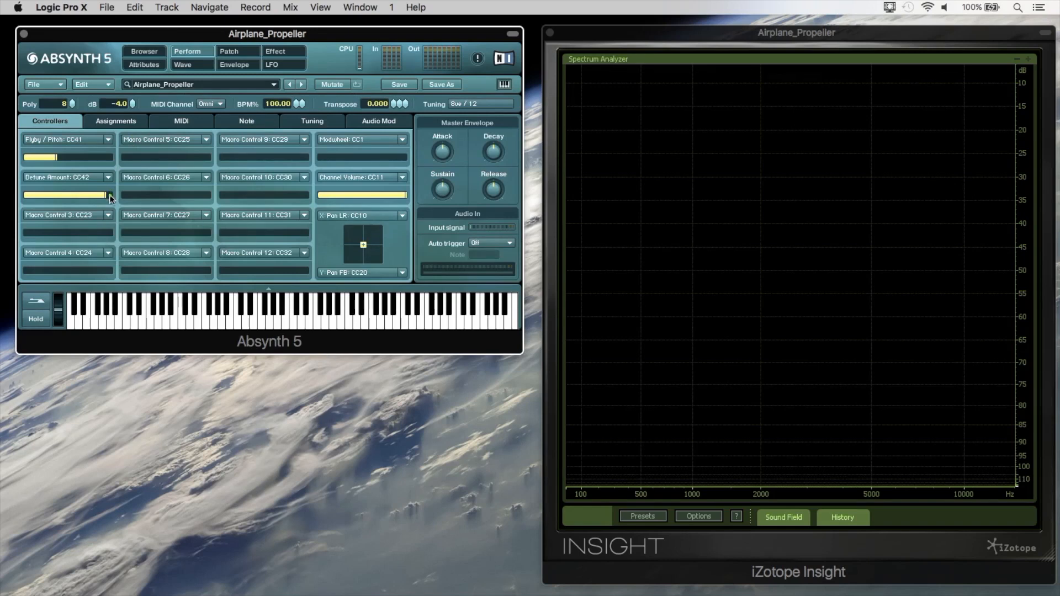
left_click_drag(110, 195, 26, 196)
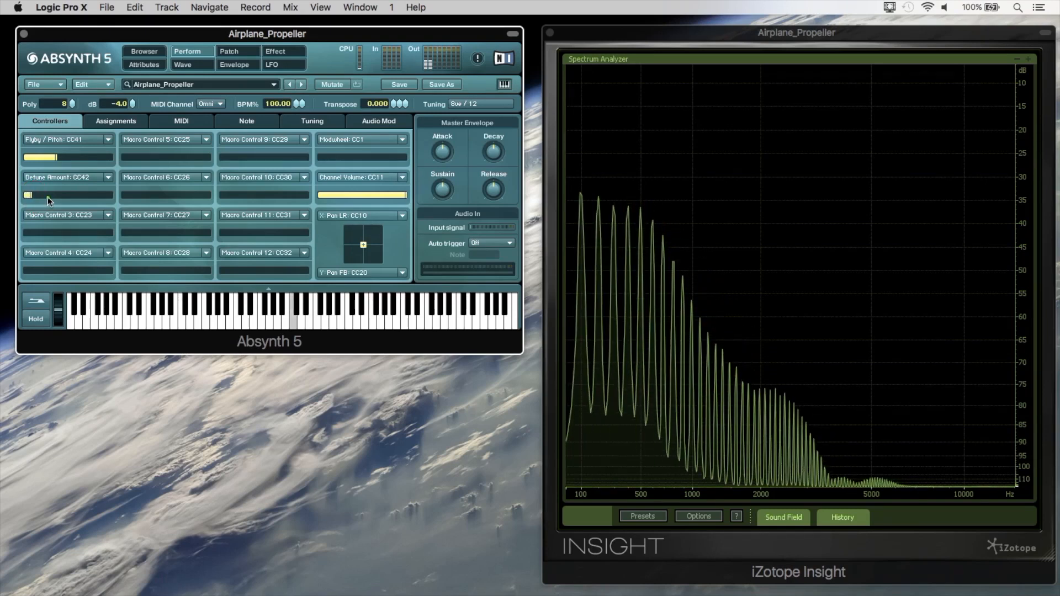
left_click(229, 51)
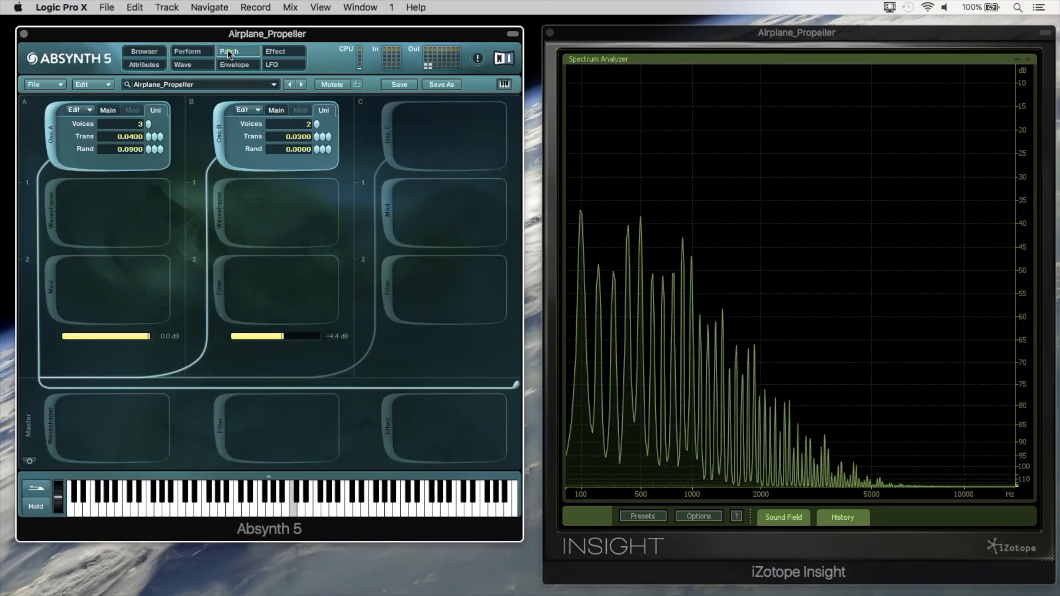
left_click(197, 51)
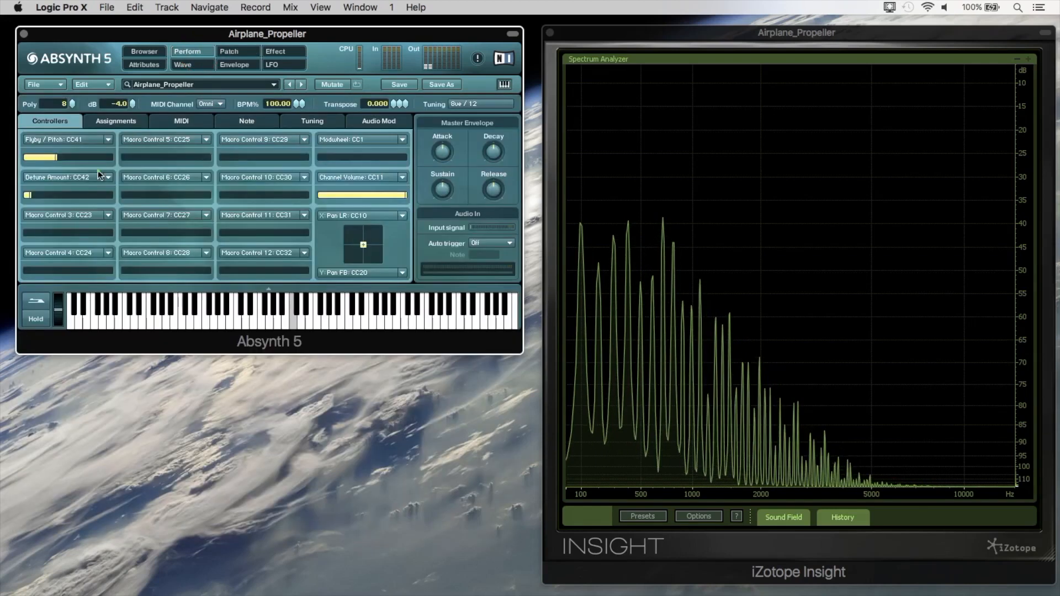
left_click_drag(75, 190, 230, 202)
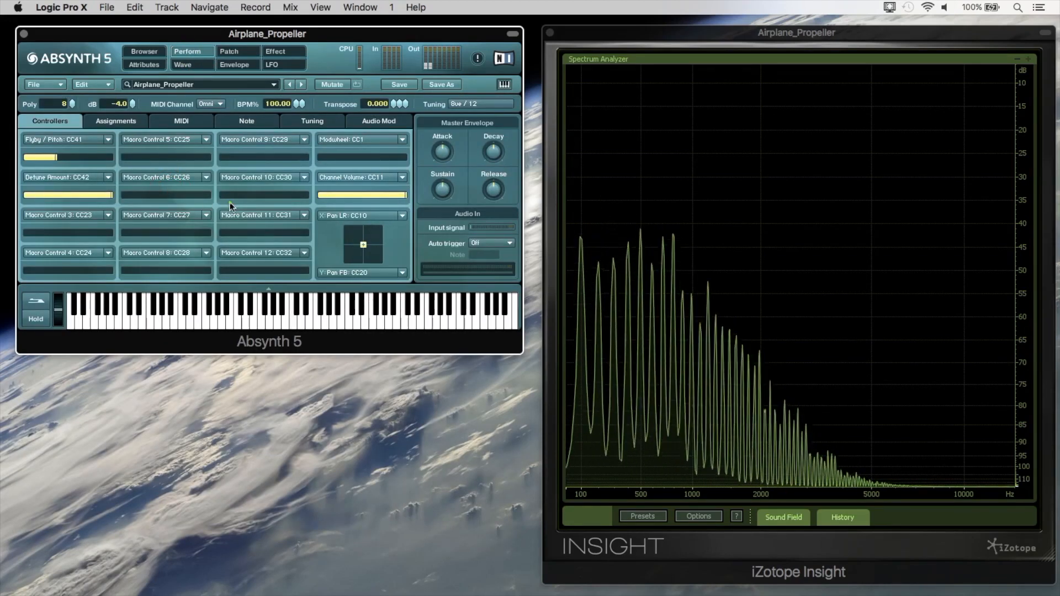
left_click_drag(111, 193, 22, 192)
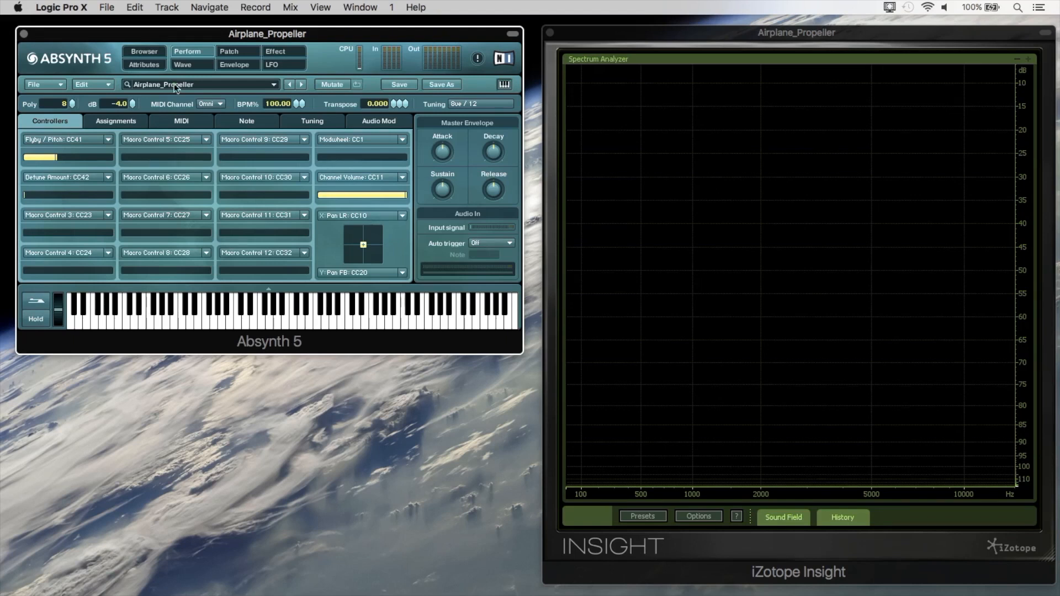
Activate the master waveshaper with the Woodwind 1 wave and set its output level to -3.60 dB.
left_click(220, 54)
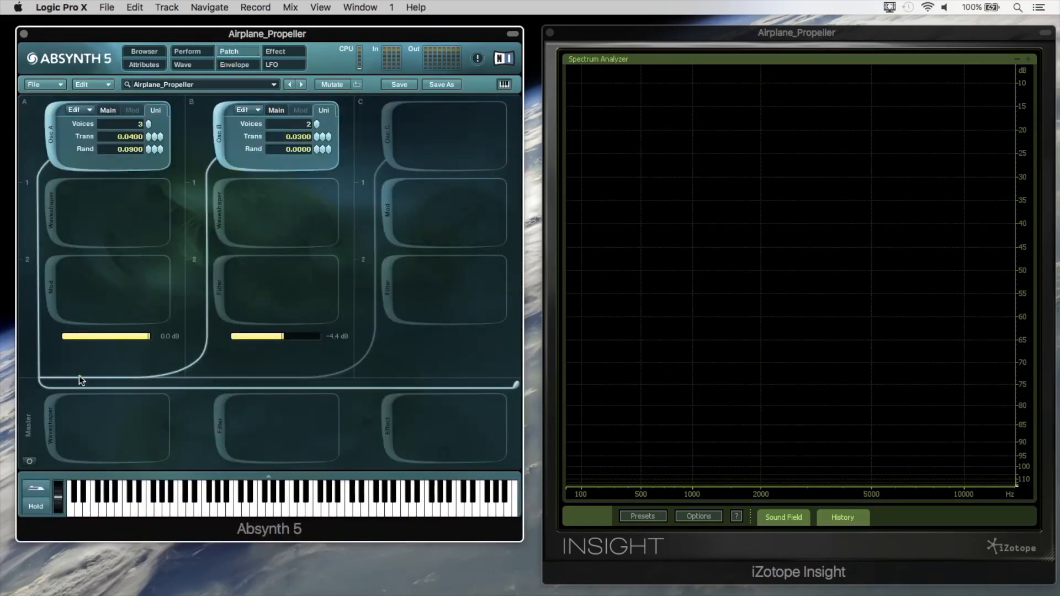
left_click(52, 408)
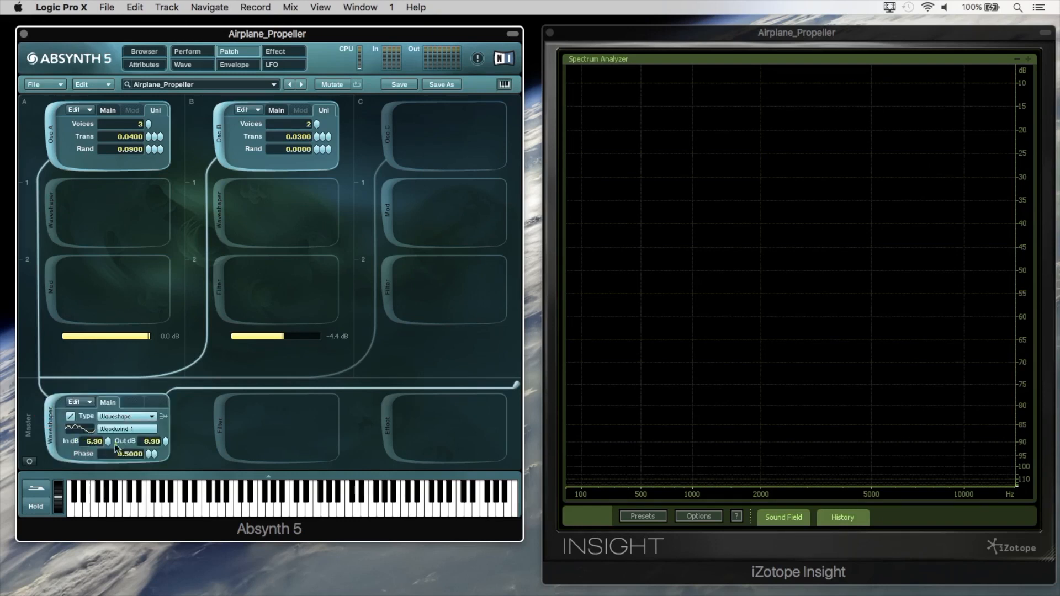
left_click_drag(162, 473, 163, 538)
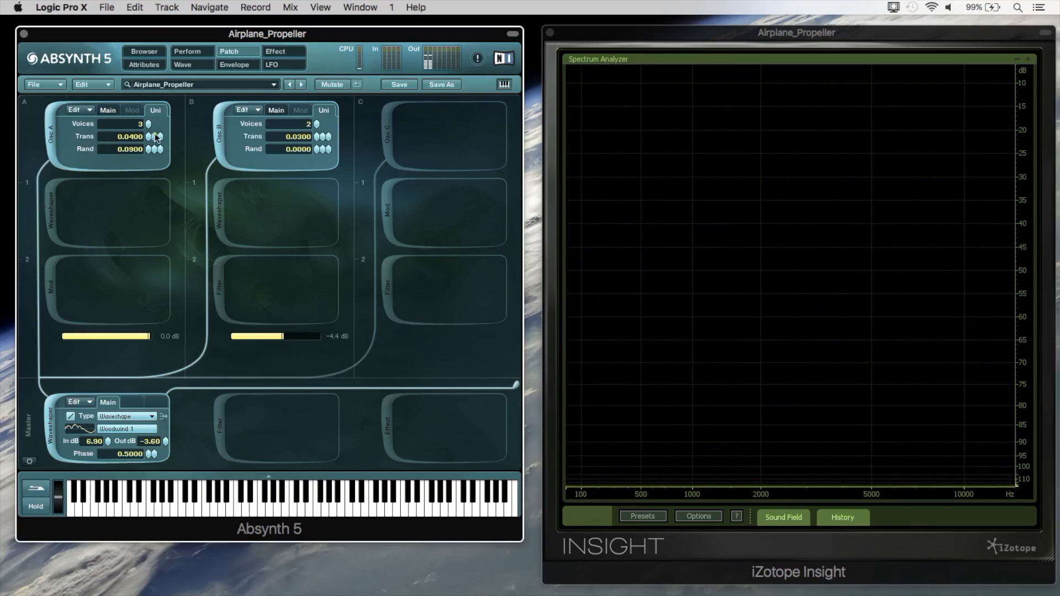
Sweep the Flyby / Pitch controller and raise Detune Amount to about four fifths with the master waveshaper active.
left_click(185, 51)
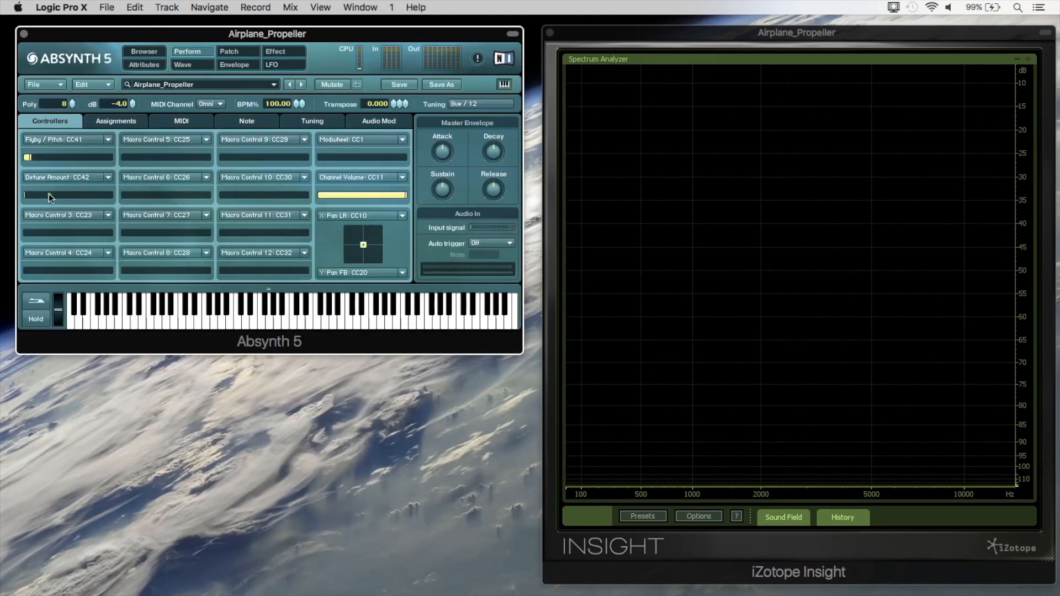
left_click(234, 51)
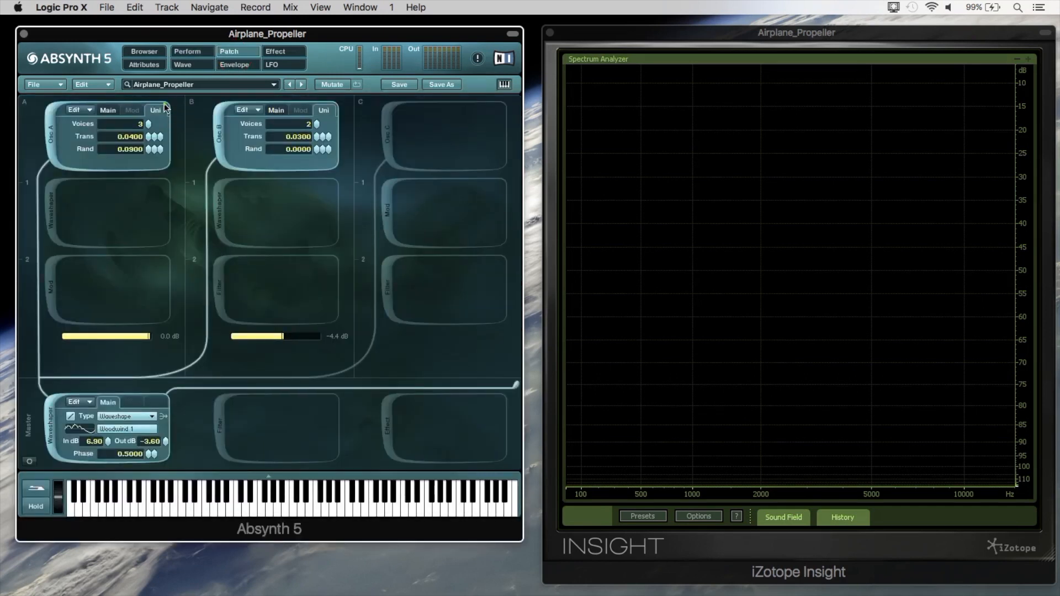
left_click(187, 51)
left_click_drag(85, 158, 125, 160)
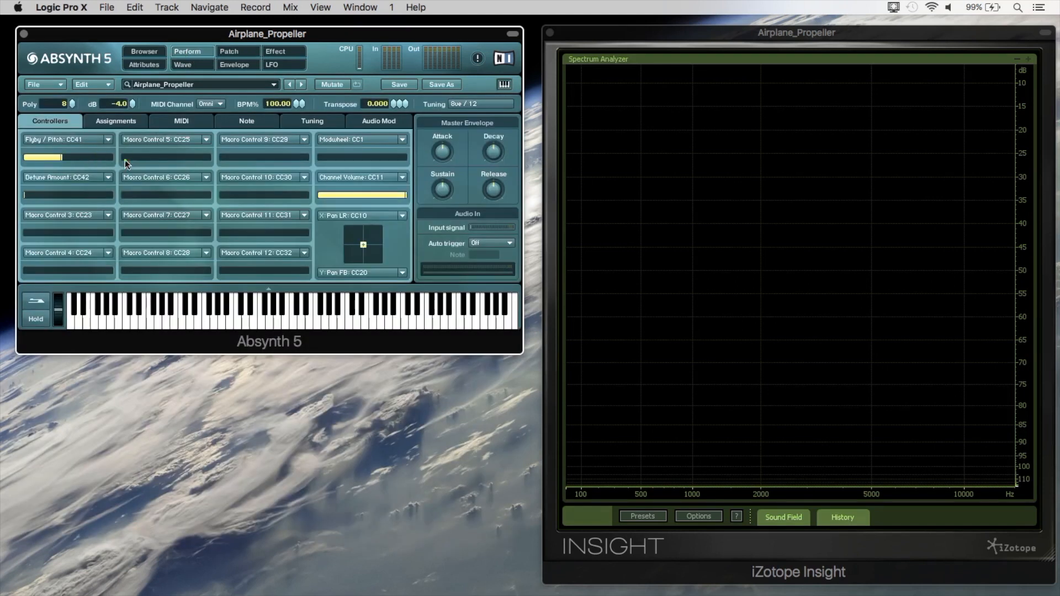
left_click_drag(66, 198, 171, 194)
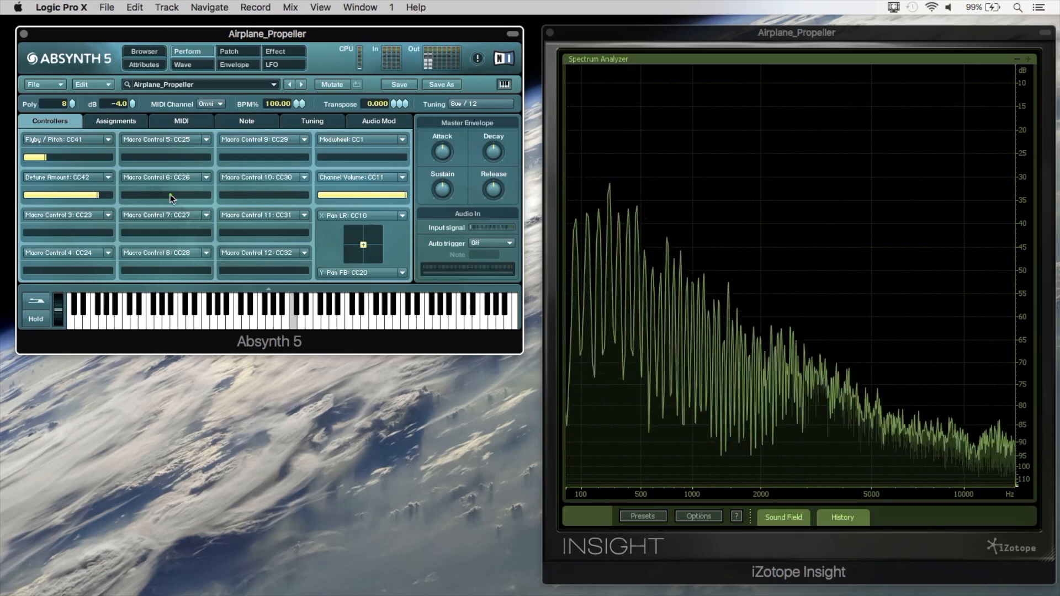
Set Osc B's unison to 5 voices.
left_click(226, 51)
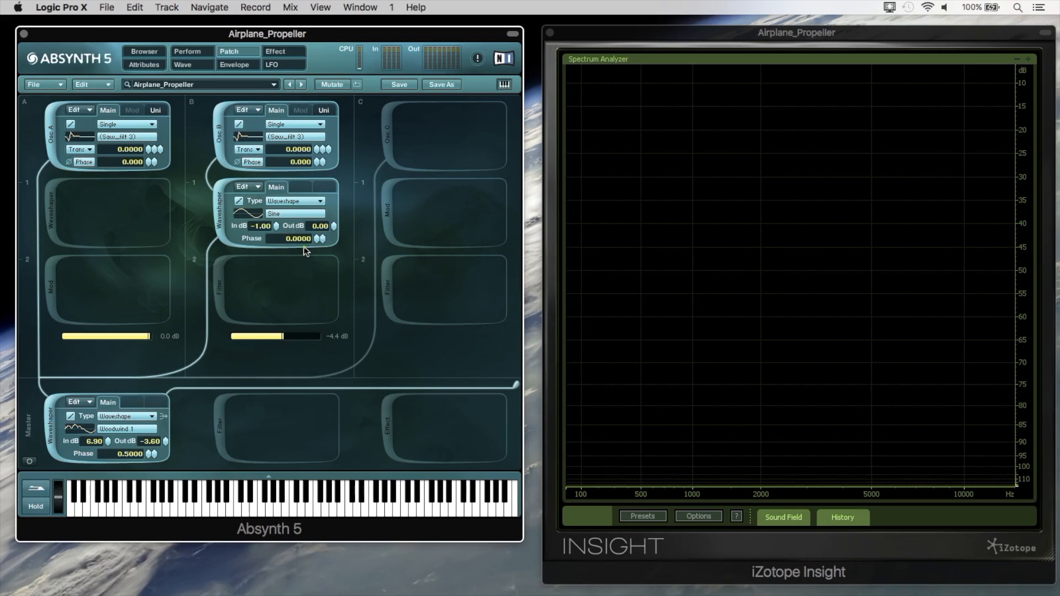
left_click(324, 111)
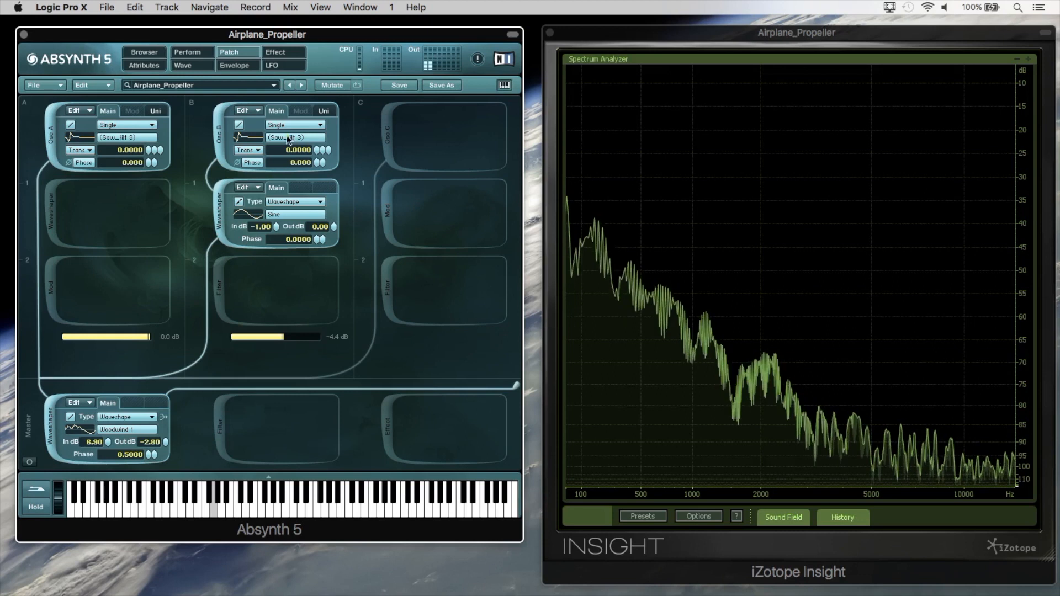
left_click(324, 111)
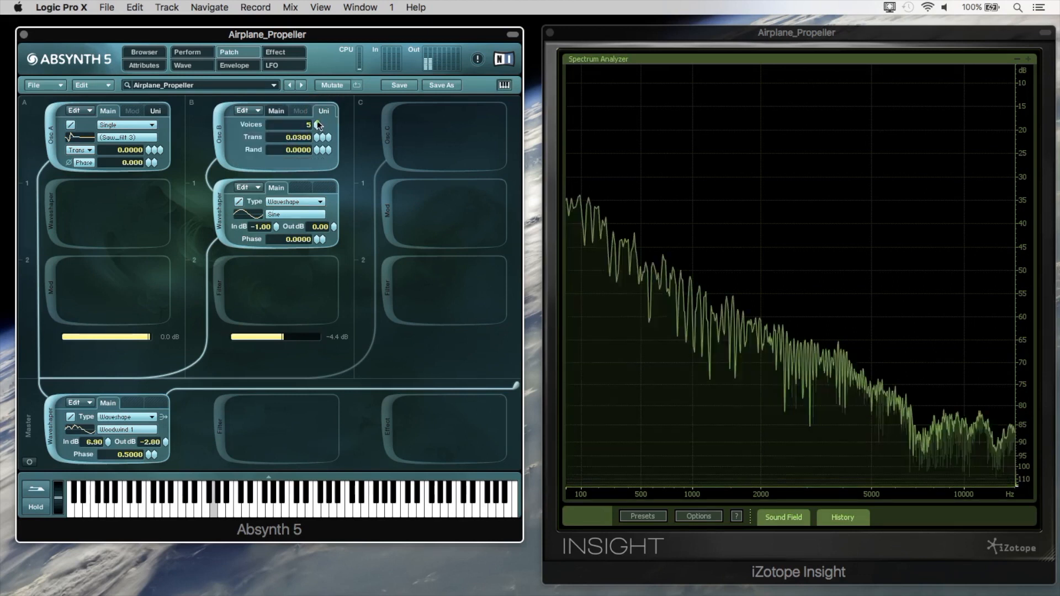
Set Osc A's unison to 4 voices with a 0.2000 transposition, and Osc B's unison transposition to 0.2400.
left_click(156, 111)
left_click(149, 126)
left_click(156, 137)
left_click_drag(155, 128, 156, 126)
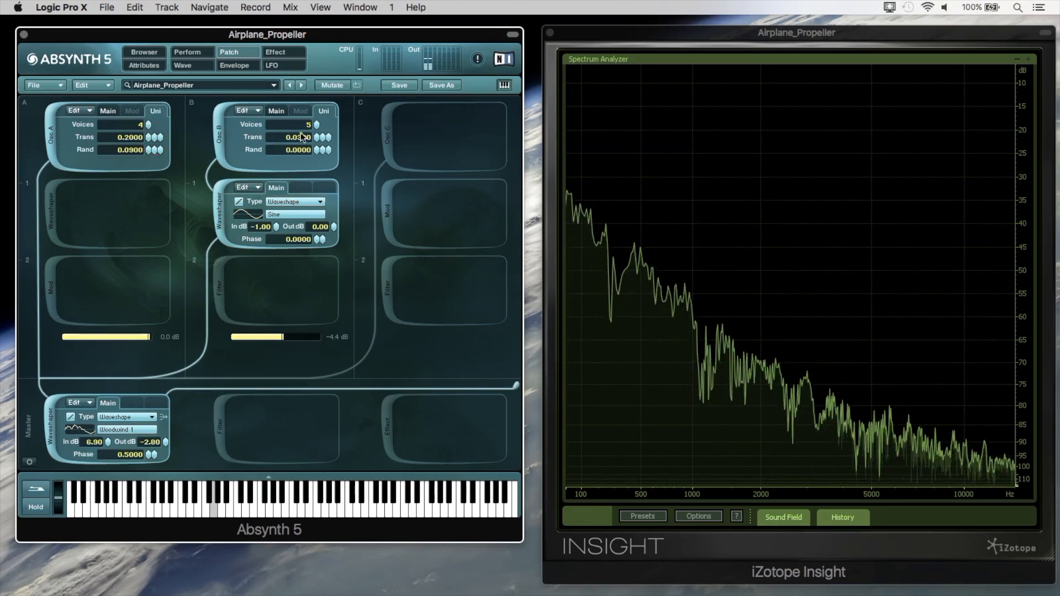
left_click_drag(322, 136, 324, 126)
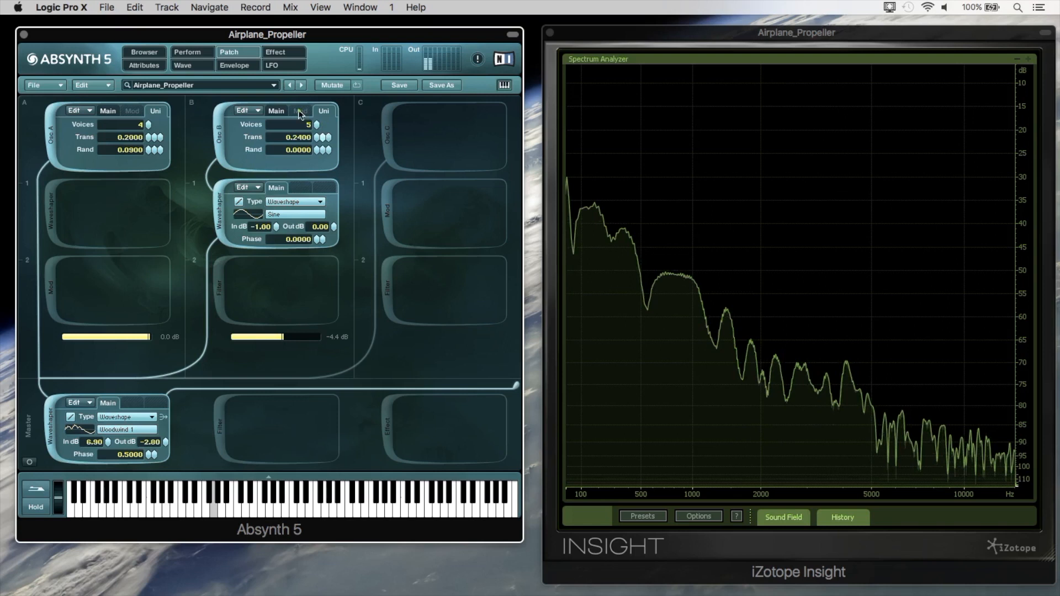
Alternately sweep the Detune Amount and Flyby / Pitch controllers, ending with Detune at about two thirds and Flyby at about four fifths.
left_click(187, 51)
left_click(58, 195)
mouse_move(58, 195)
left_mouse_down()
mouse_move(120, 198)
mouse_move(80, 197)
left_mouse_up()
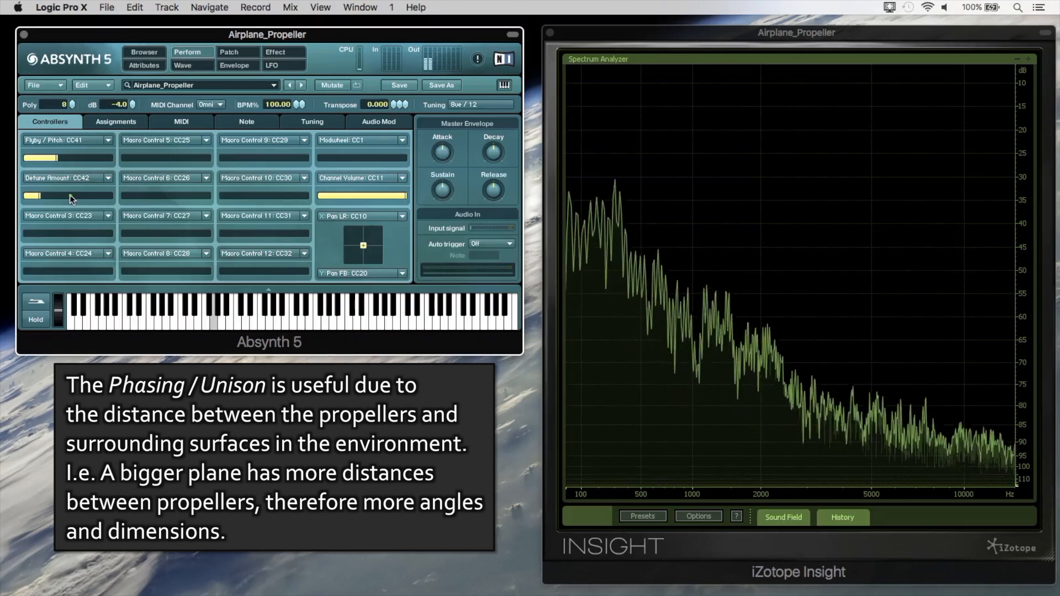
left_click_drag(70, 194, 103, 195)
left_click_drag(77, 160, 123, 161)
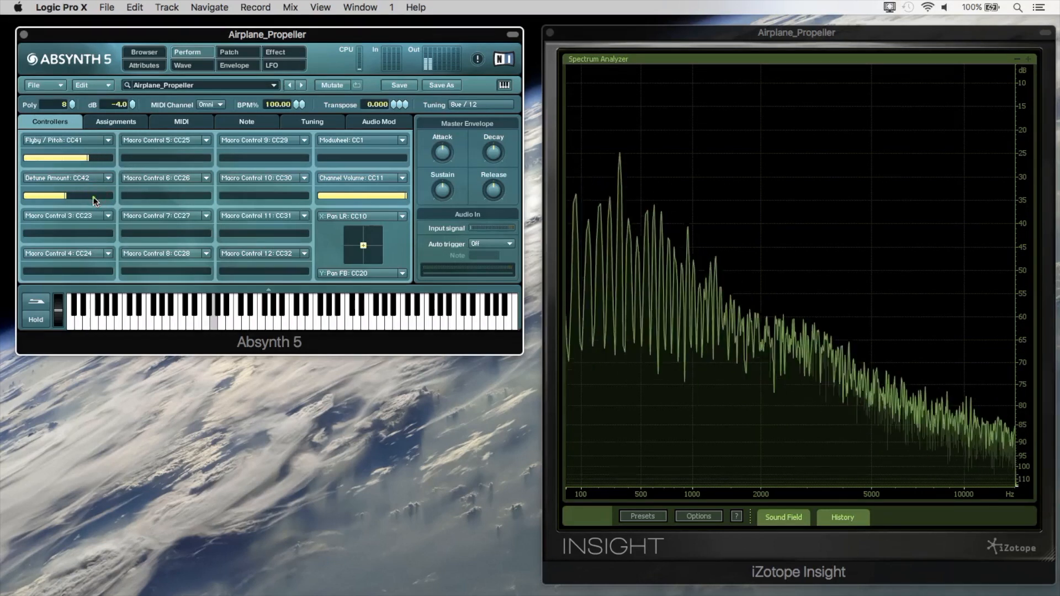
left_click_drag(77, 197, 161, 200)
left_click(95, 160)
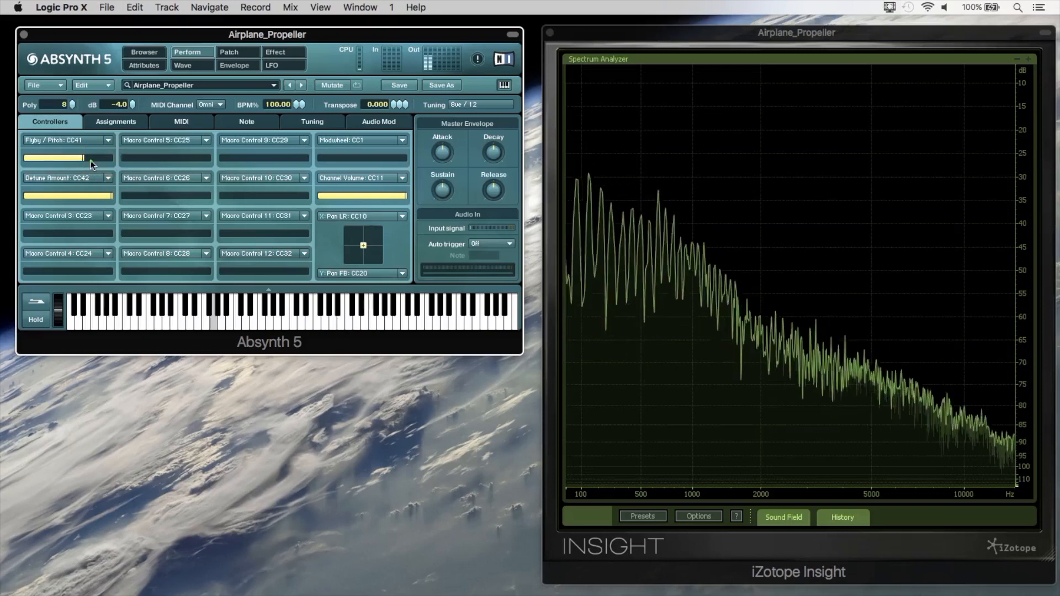
left_click_drag(68, 163, 109, 159)
left_click_drag(106, 196, 64, 196)
left_click_drag(107, 156, 92, 158)
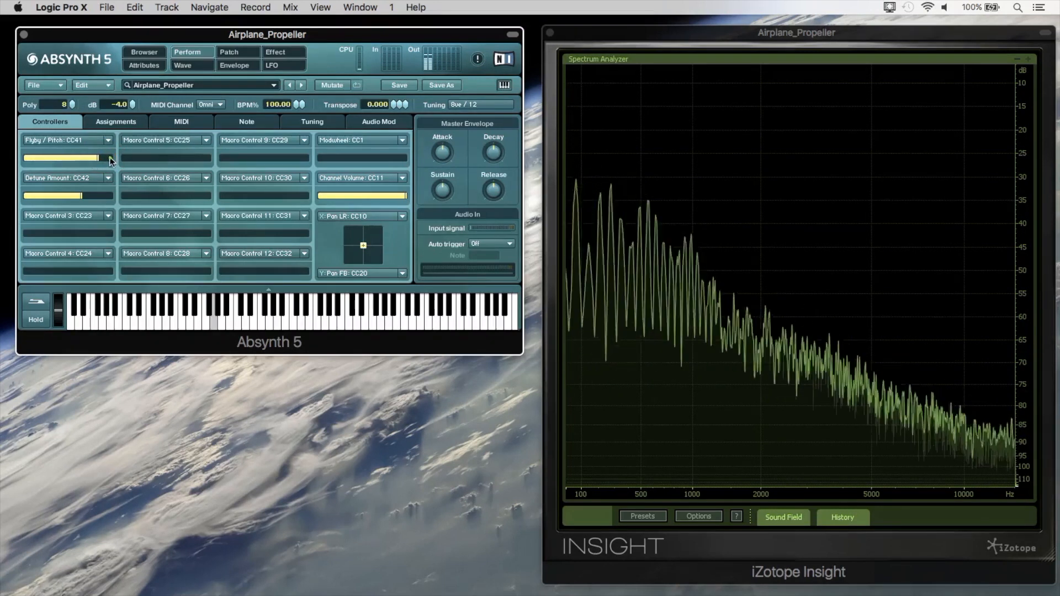
Activate the master Supercomb filter, the Aetherizer effect and Osc C's Noise 1 oscillator, and lower Flyby / Pitch to about three quarters.
left_click(229, 52)
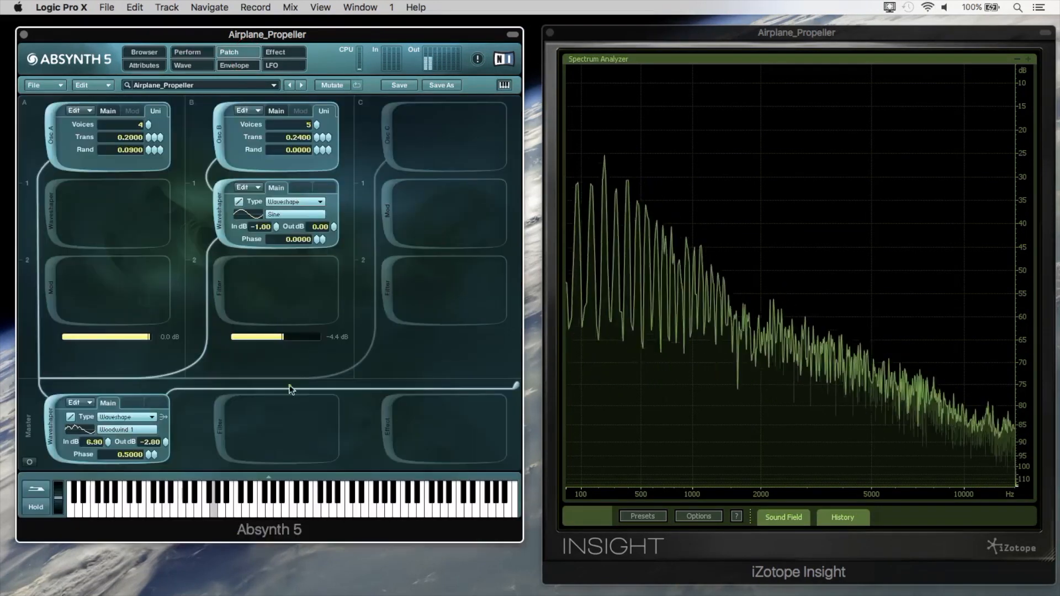
left_click(263, 421)
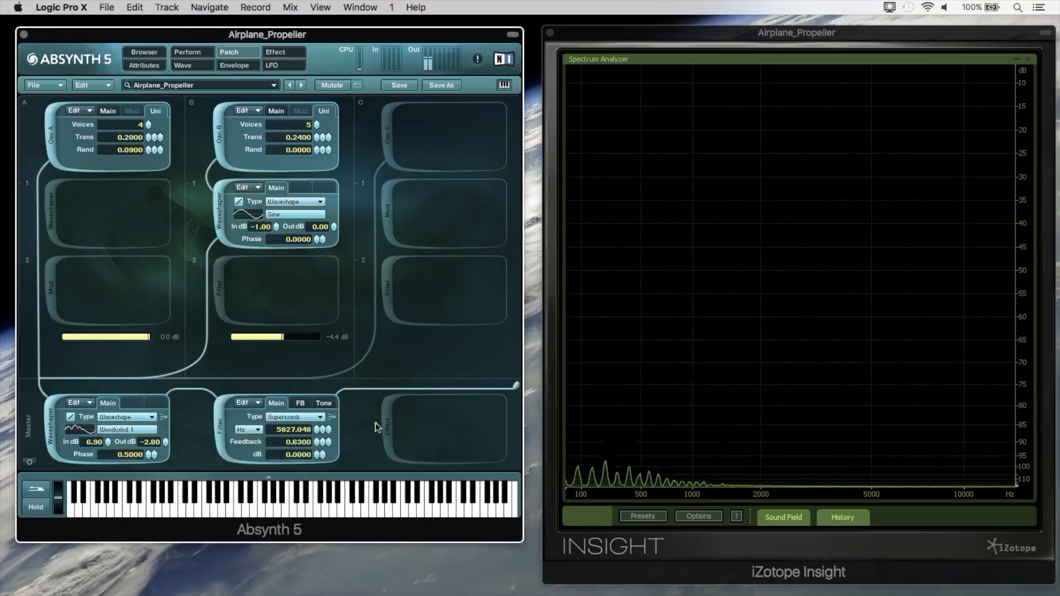
left_click(375, 427)
left_click(387, 136)
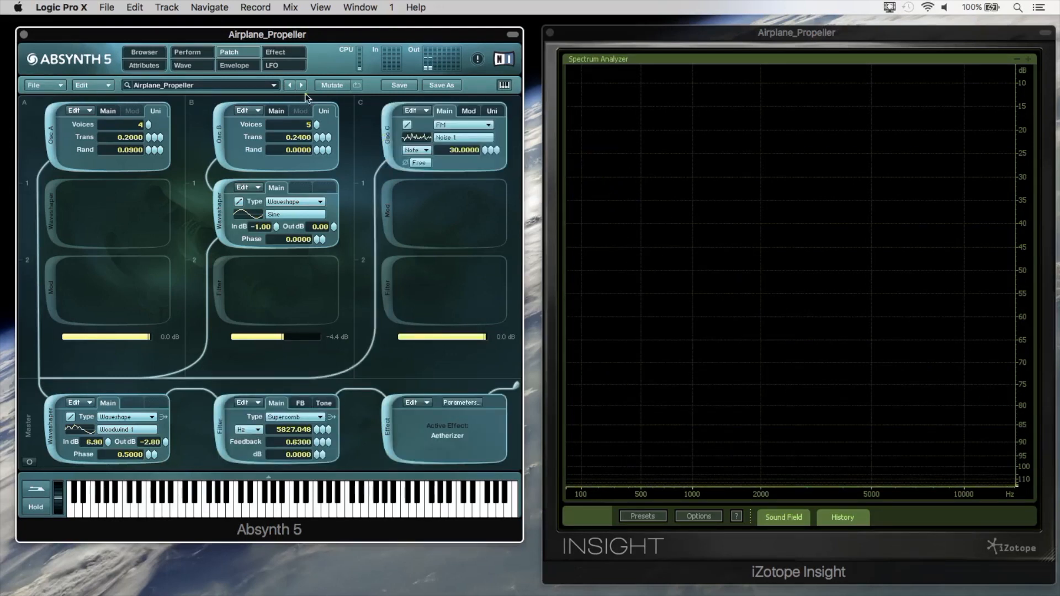
left_click(191, 53)
left_click_drag(98, 159, 88, 160)
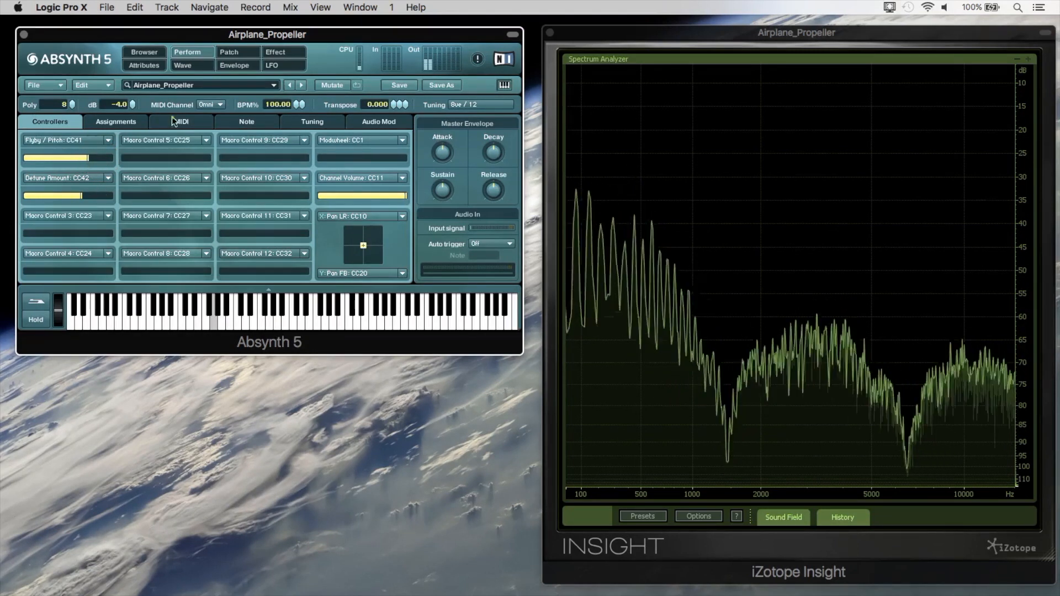
Activate the Ringmod and BPF filter modules in channel C and lower that channel's level to -4.0 dB.
left_click(229, 52)
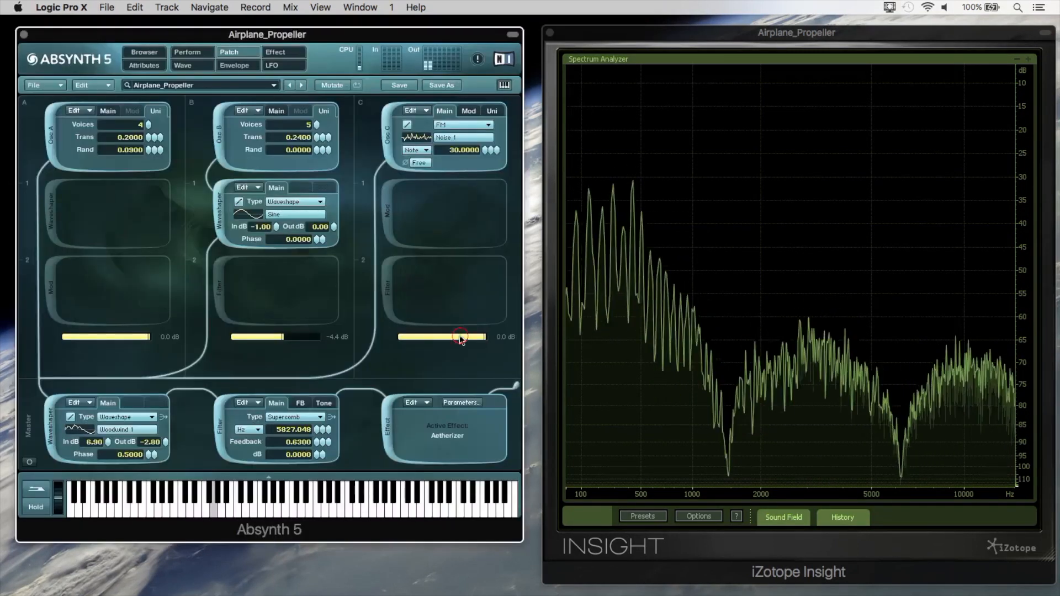
left_click(386, 225)
left_click(391, 284)
left_click_drag(449, 342, 435, 339)
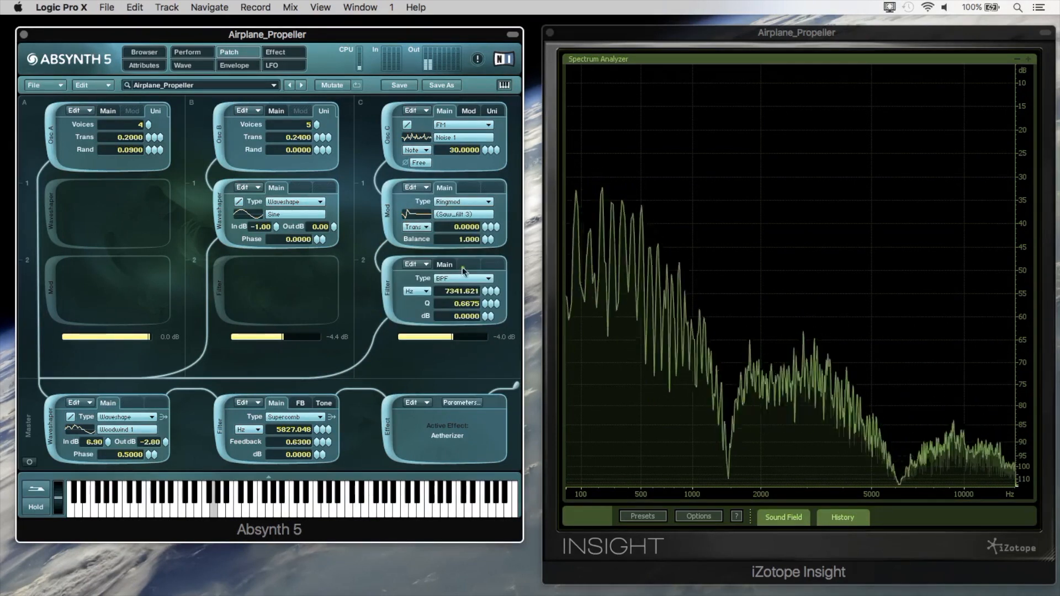
Sweep Flyby / Pitch and Detune Amount with all layers active, ending at about one third pitch and nine tenths detune.
left_click(200, 54)
left_click_drag(104, 158, 71, 158)
left_click(91, 197)
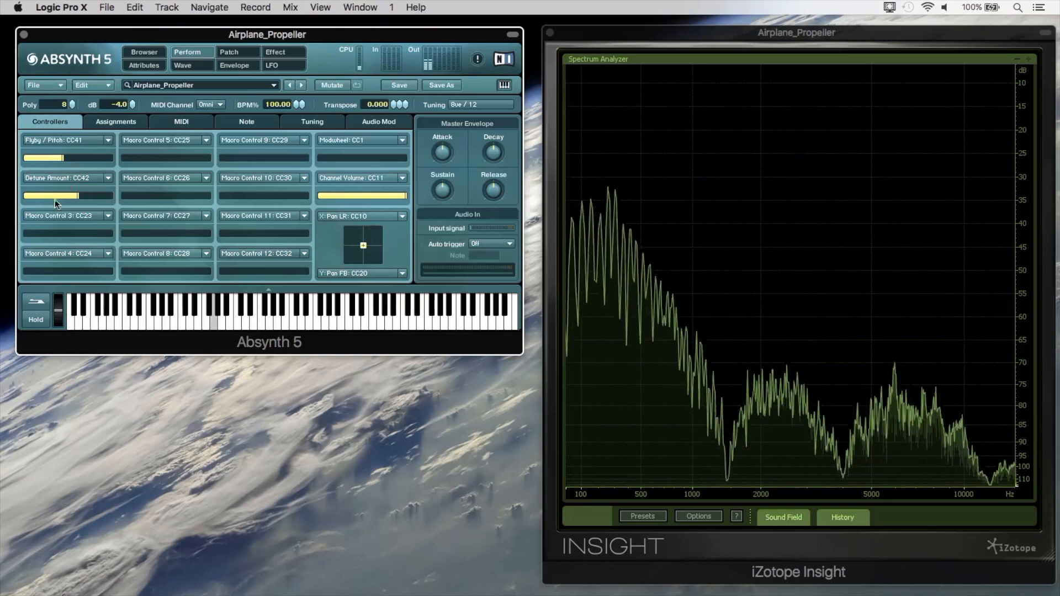
left_click_drag(38, 201, 128, 196)
mouse_move(103, 159)
left_mouse_down()
mouse_move(139, 160)
mouse_move(115, 161)
left_mouse_up()
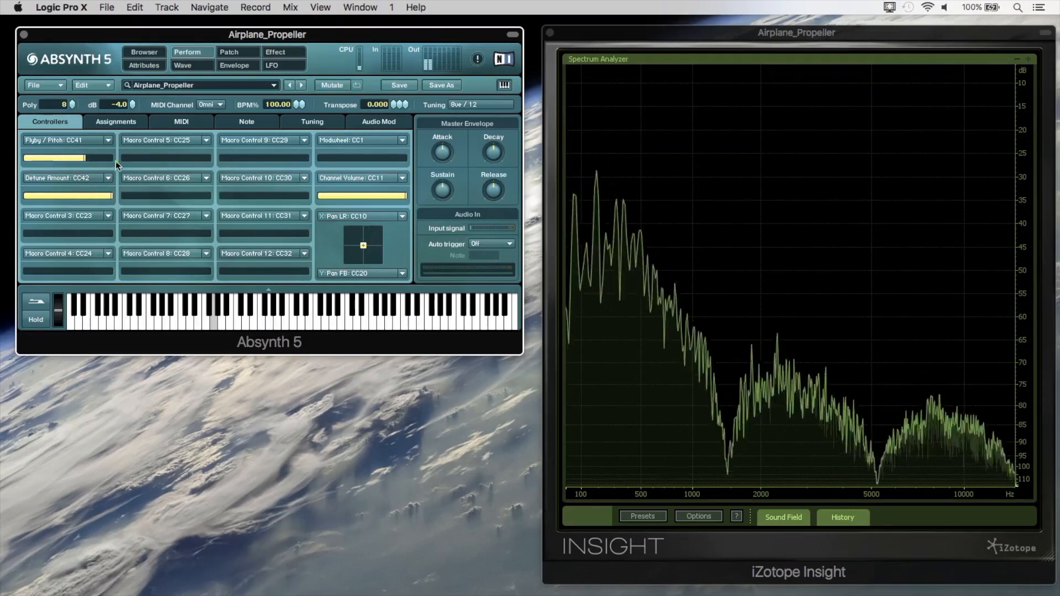
left_click_drag(109, 197, 47, 197)
left_click_drag(89, 158, 54, 160)
left_click_drag(83, 197, 131, 200)
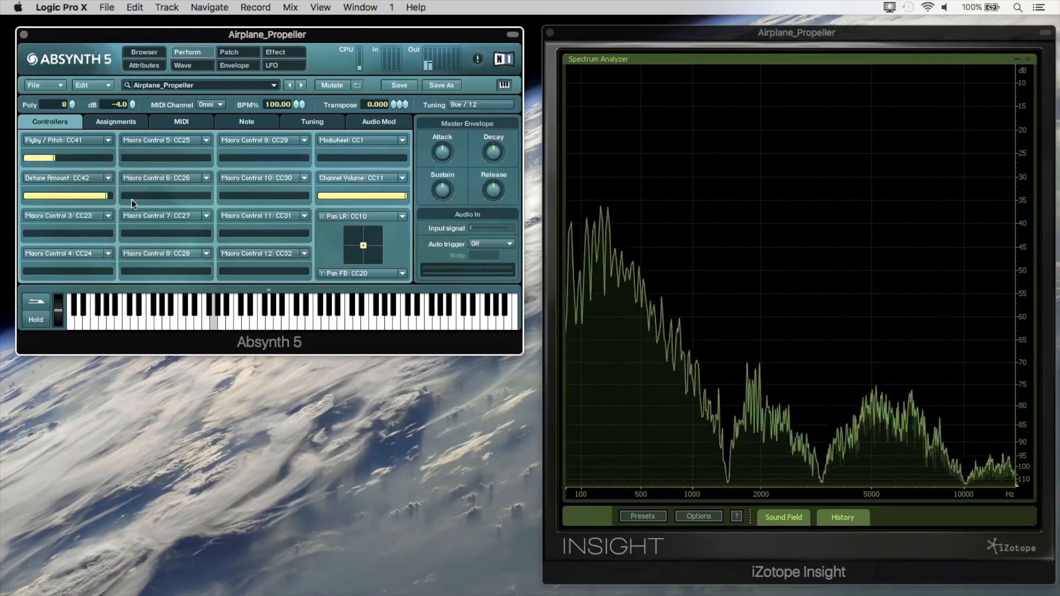
Review Osc B's main oscillator settings alongside the Sine waveshaper below it.
left_click(235, 64)
left_click(237, 55)
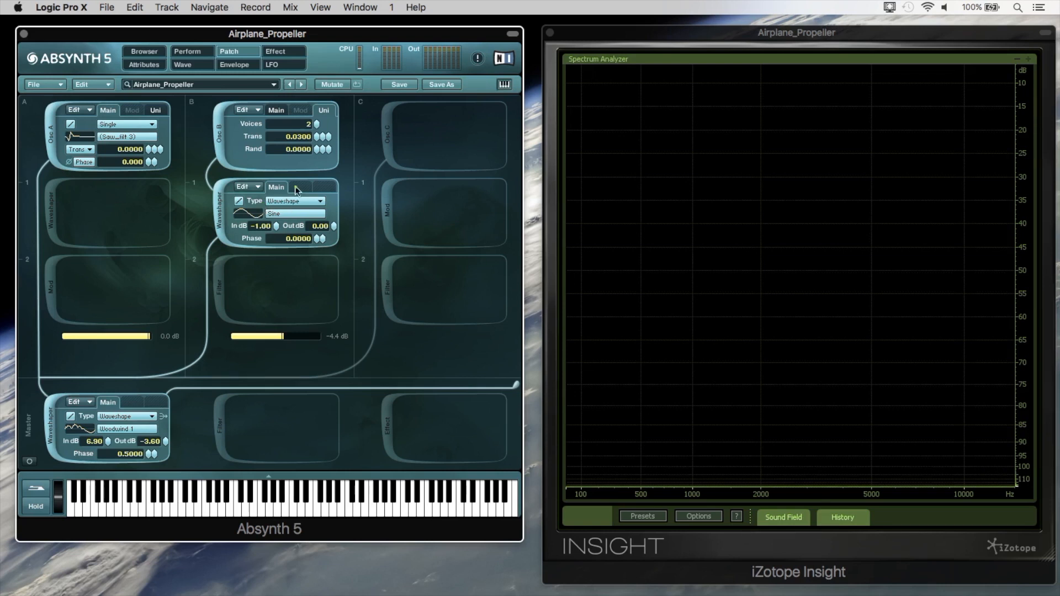
left_click(277, 111)
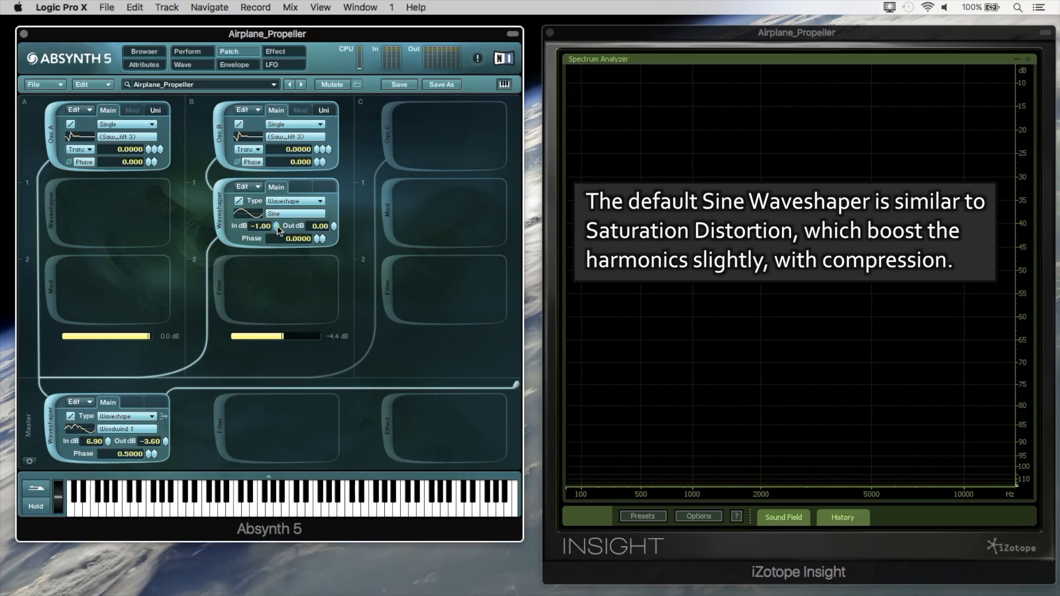
Deactivate the master waveshaper and activate Osc C with its FM oscillator using the Noise 1 wave.
left_click(52, 414)
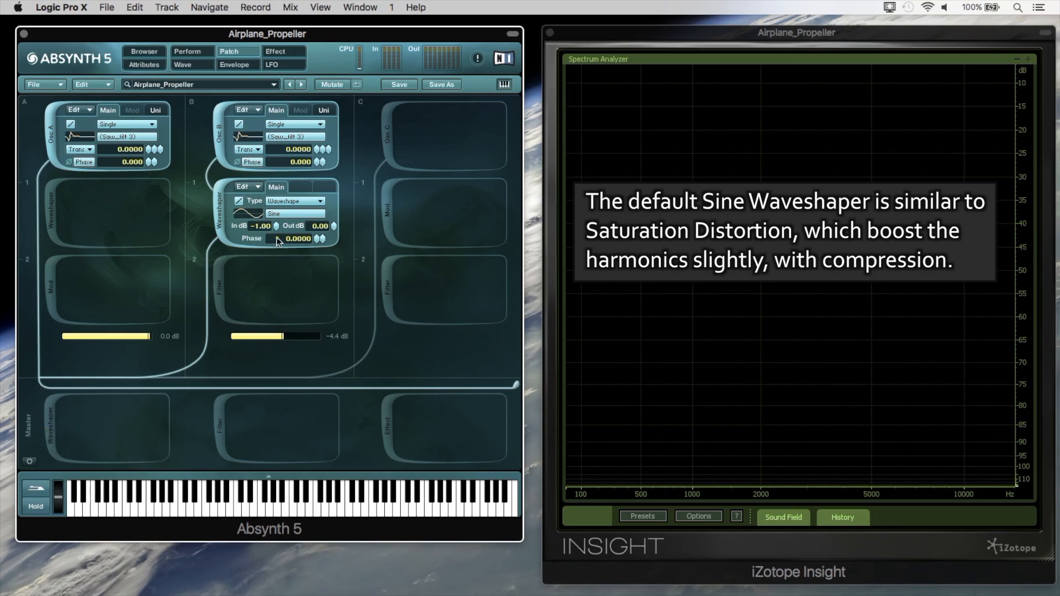
left_click(390, 129)
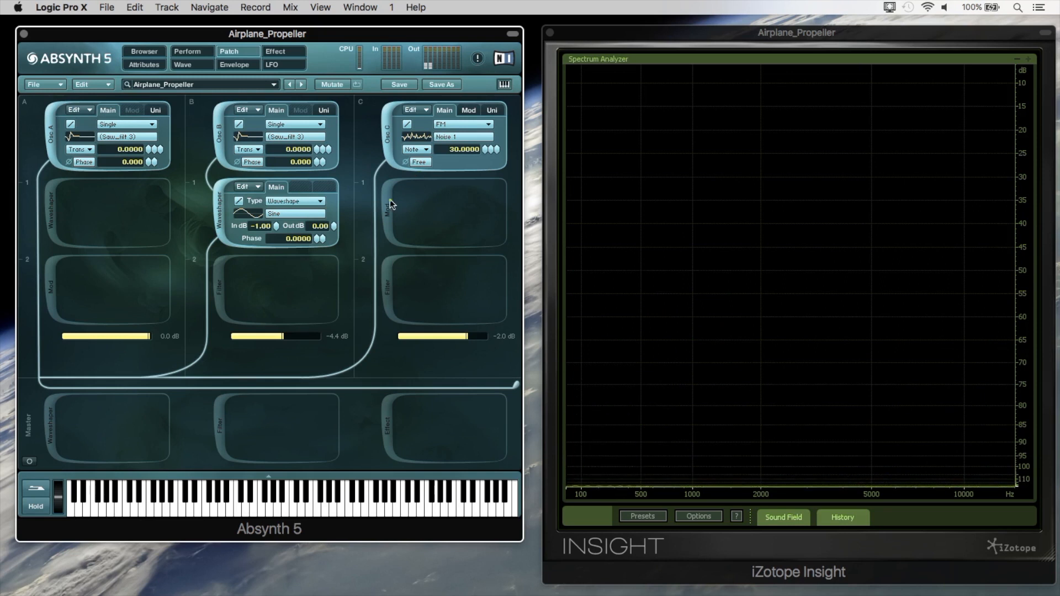
Activate the Ringmod module in channel C and inspect its (Saw_filt 3) wave and the modules using it in the wave editor.
left_click(390, 202)
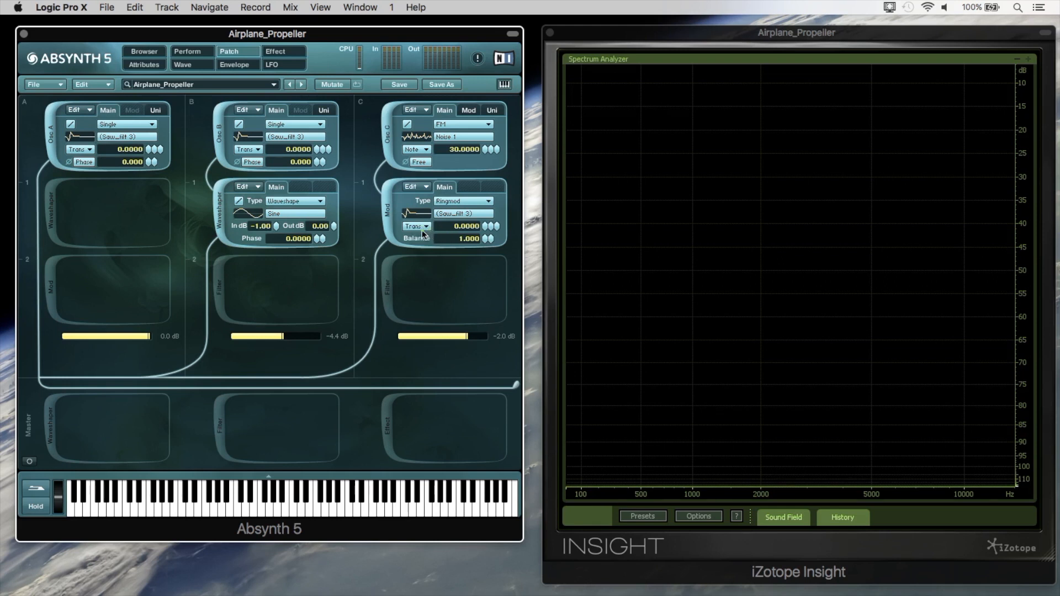
left_click(453, 215)
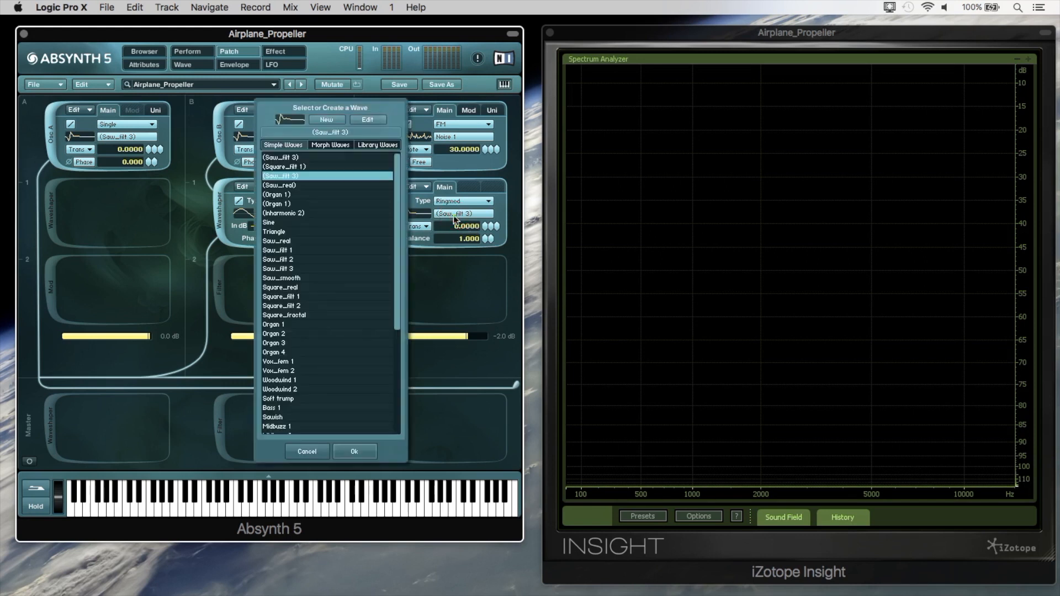
left_click(373, 121)
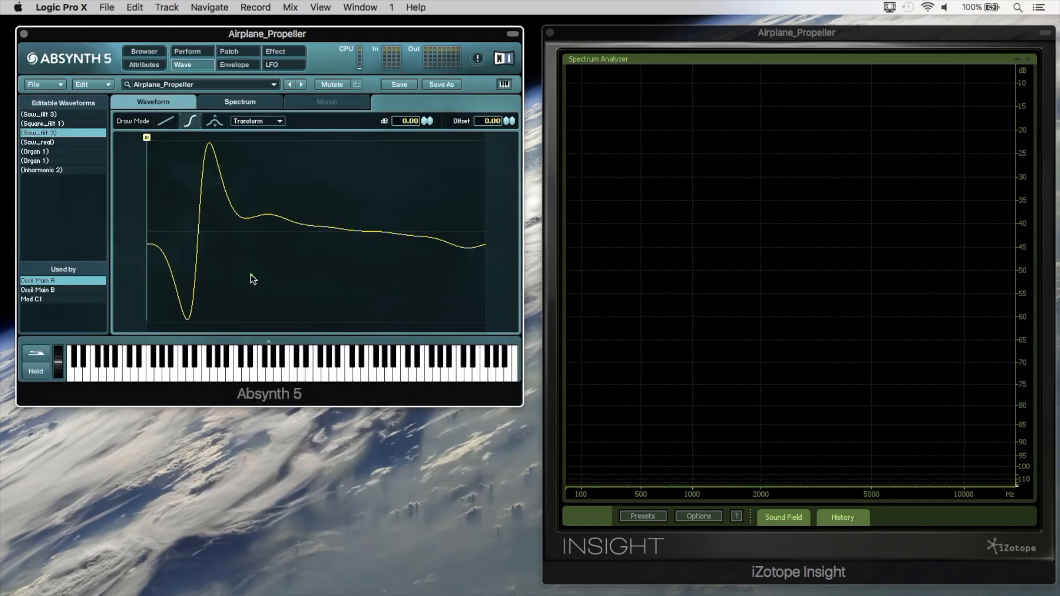
left_click(57, 304)
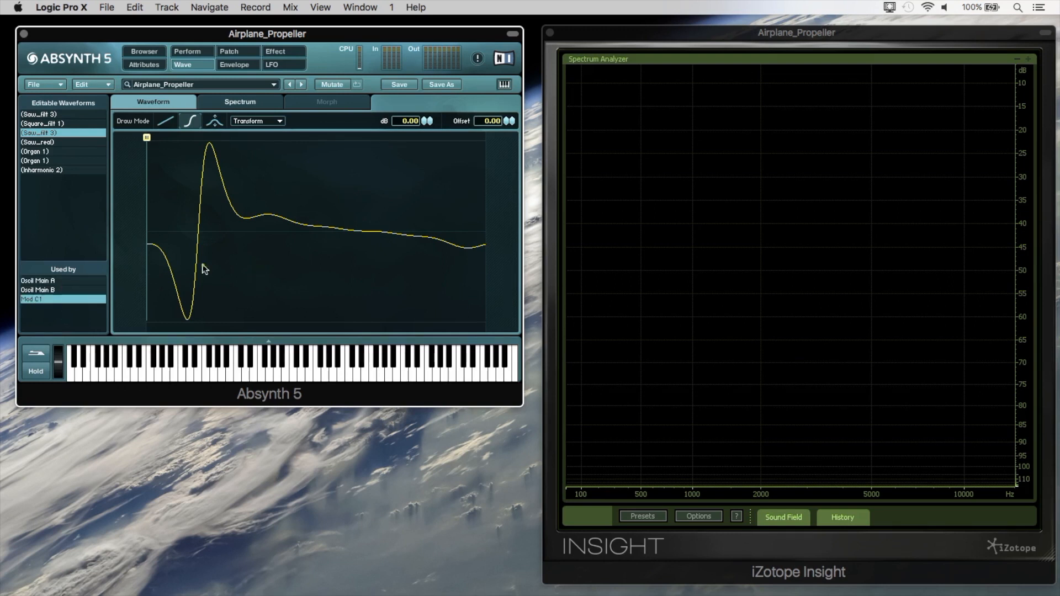
left_click(71, 281)
left_click(72, 290)
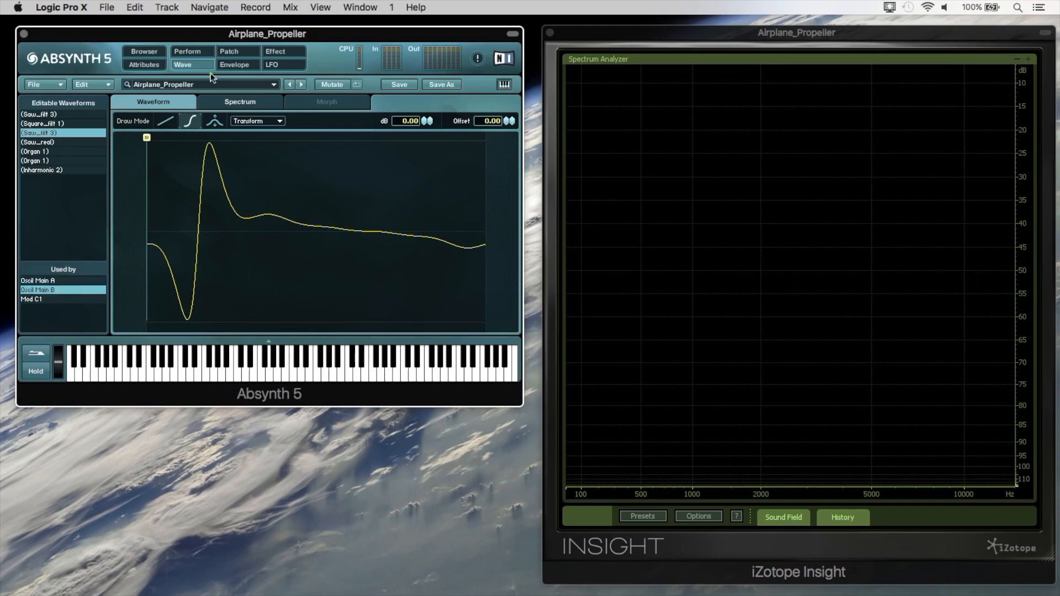
Return to the patch and sweep the pitch bend downward to hear the ring-modulated noise with the other oscillators.
left_click(233, 52)
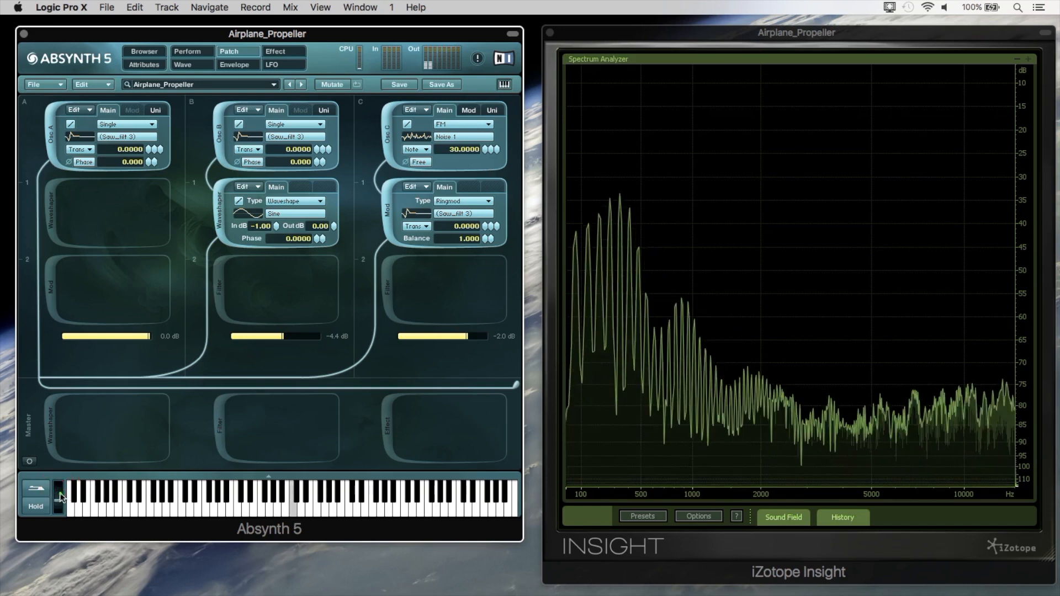
left_click_drag(60, 492, 60, 502)
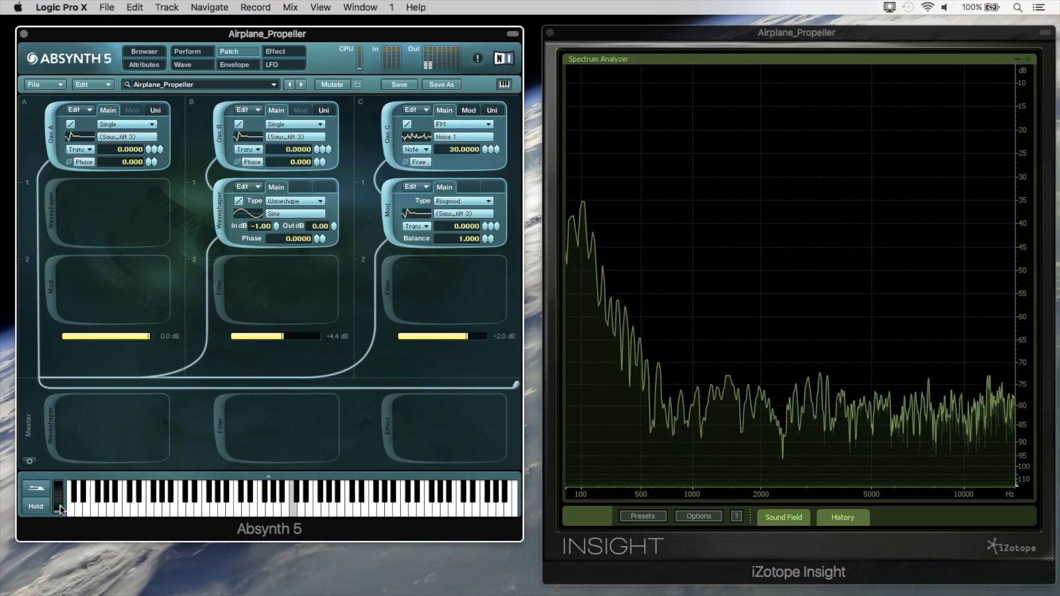
left_click_drag(60, 507, 60, 506)
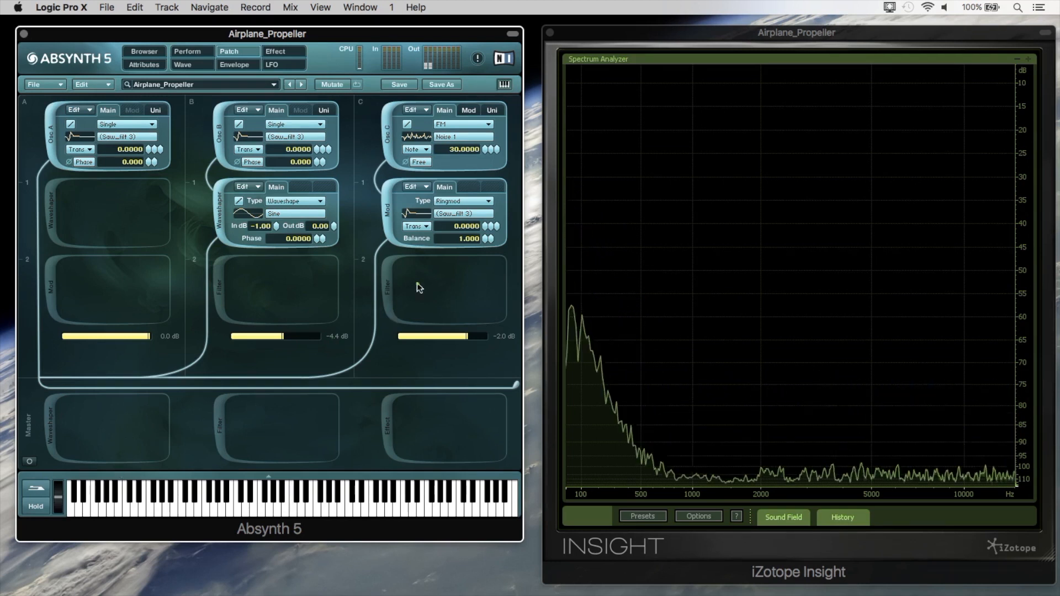
Activate the BPF filter in channel C and deactivate Osc A and Osc B to isolate the filtered noise.
left_click(386, 283)
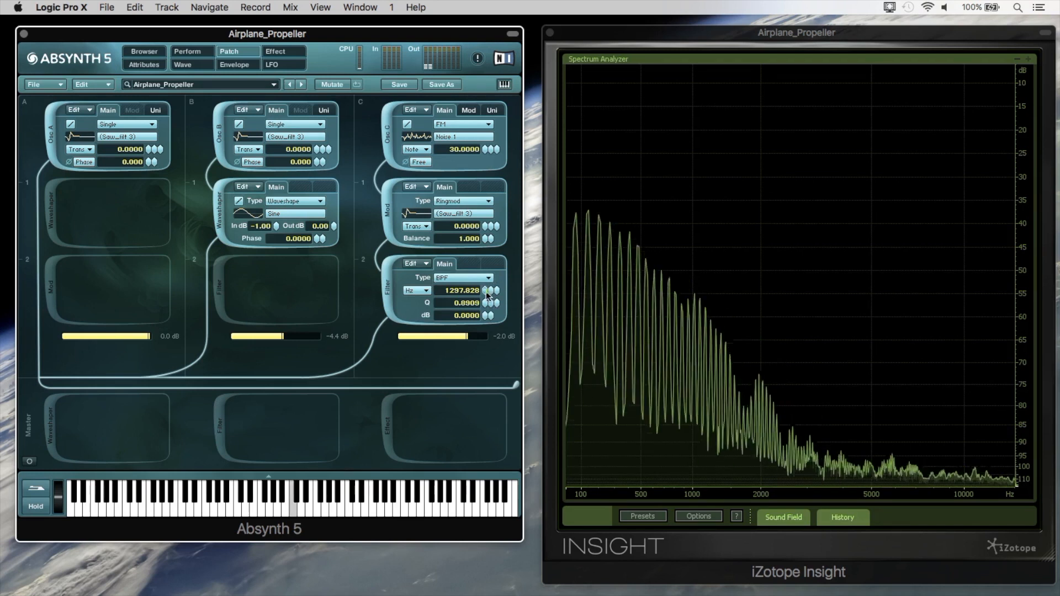
left_click(221, 139)
left_click(69, 137)
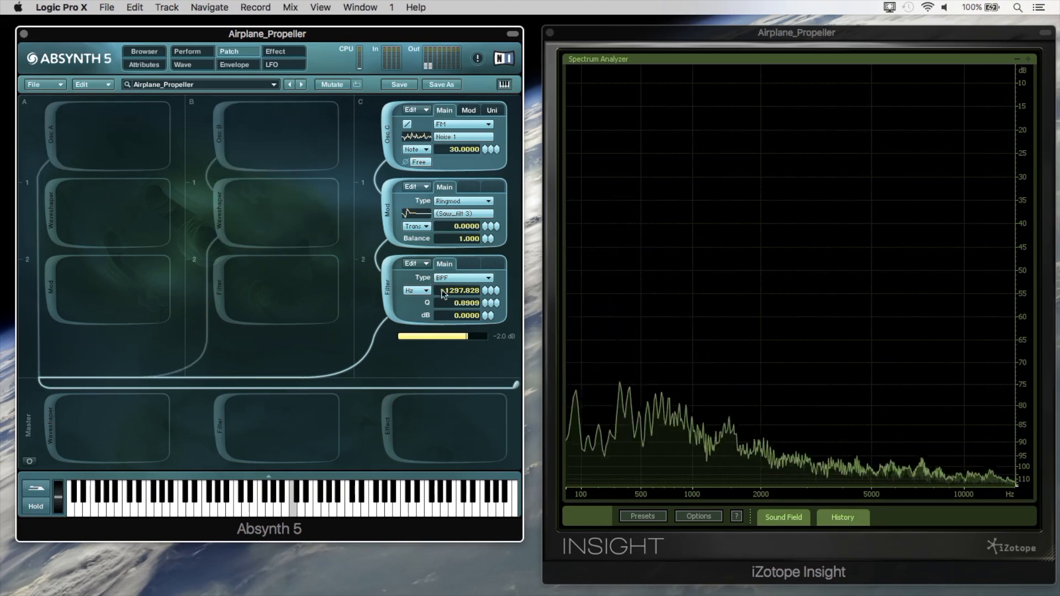
Try a 24 dB gain and a different Q on channel C's BPF filter, and undo those filter changes.
left_click_drag(478, 260, 482, 130)
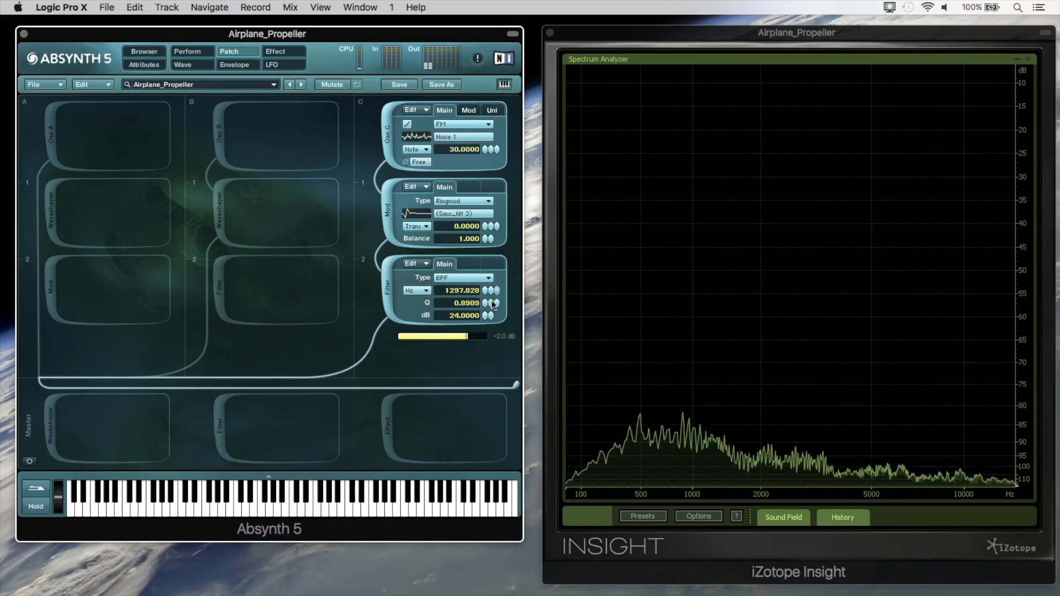
left_click_drag(486, 309, 479, 279)
left_click(94, 84)
left_click(91, 84)
left_click(92, 84)
left_click(91, 84)
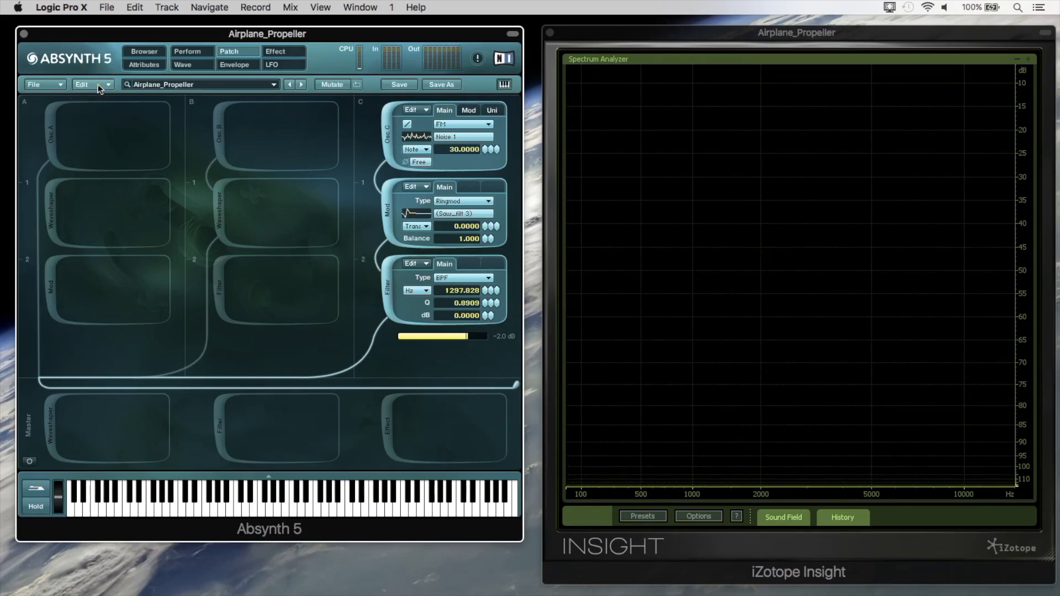
Reactivate Osc B and Osc A, and lower channel C's level to -4.4 dB.
left_click(216, 130)
left_click(49, 134)
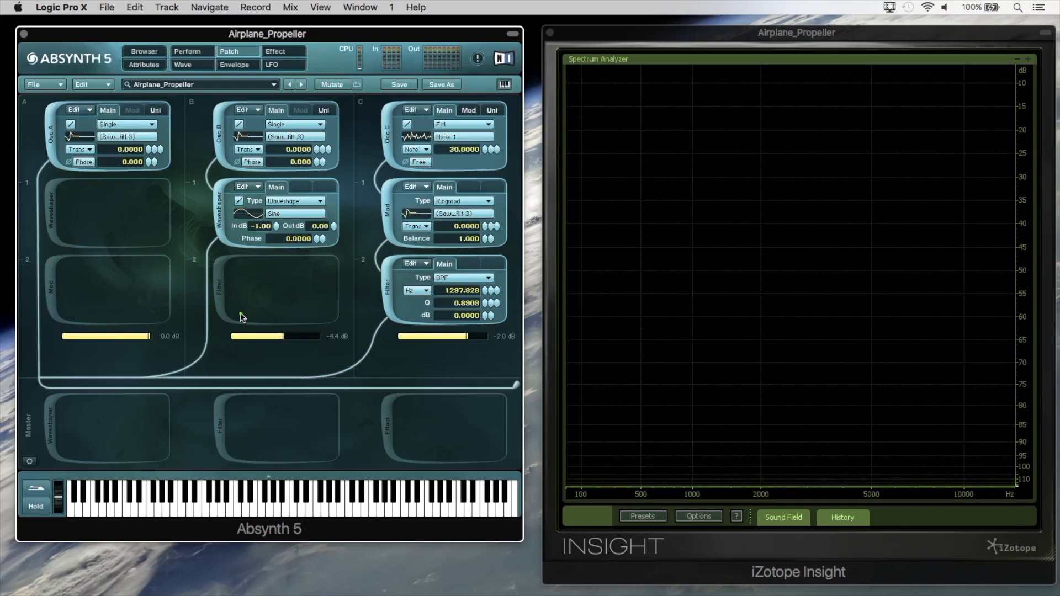
left_click_drag(472, 340, 449, 347)
Sweep the Flyby / Pitch controller with all three channels active, ending near its minimum, and return to the patch.
left_click(187, 51)
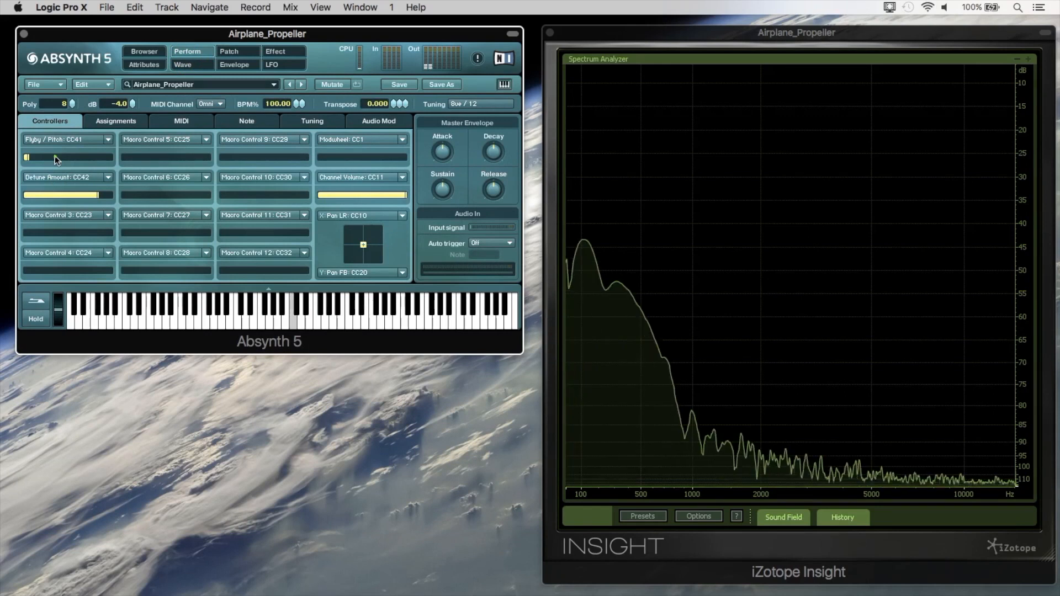
left_click_drag(55, 156, 54, 156)
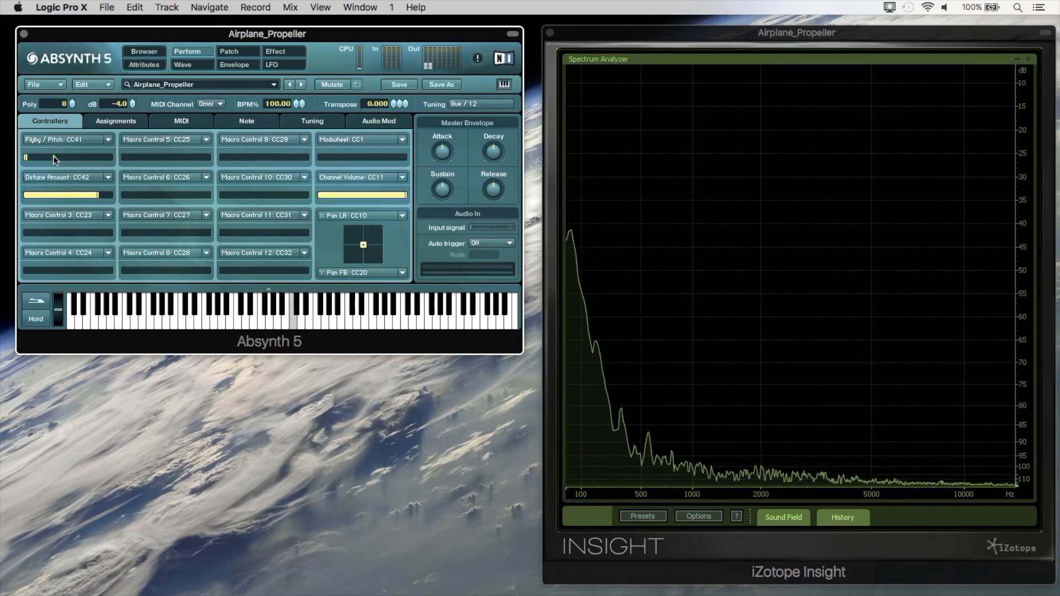
left_click(238, 54)
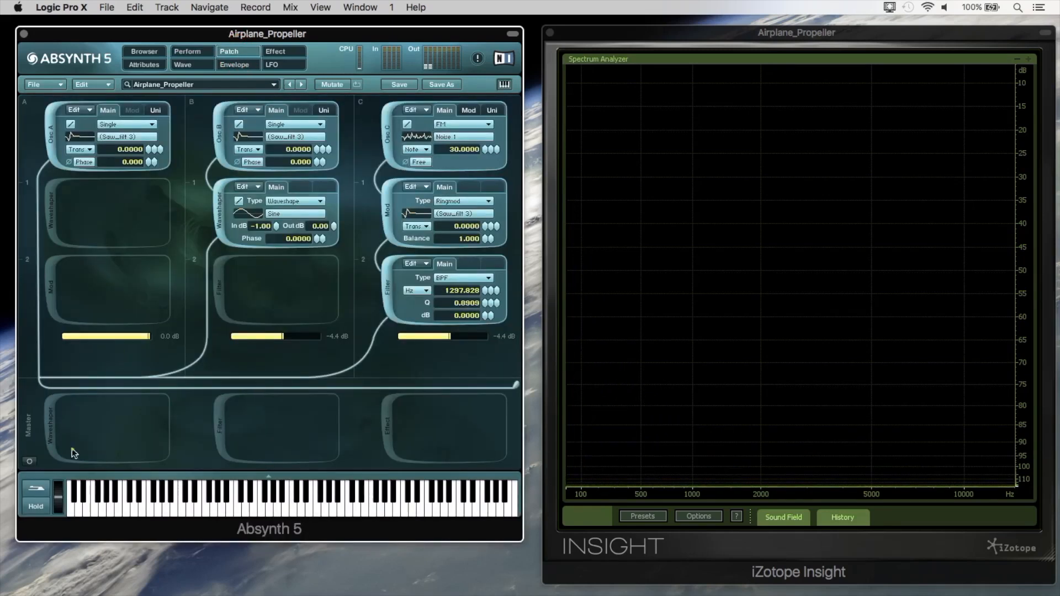
Activate the master waveshaper with an output of -2.80 dB and set channel C's level to -4.6 dB.
left_click(50, 423)
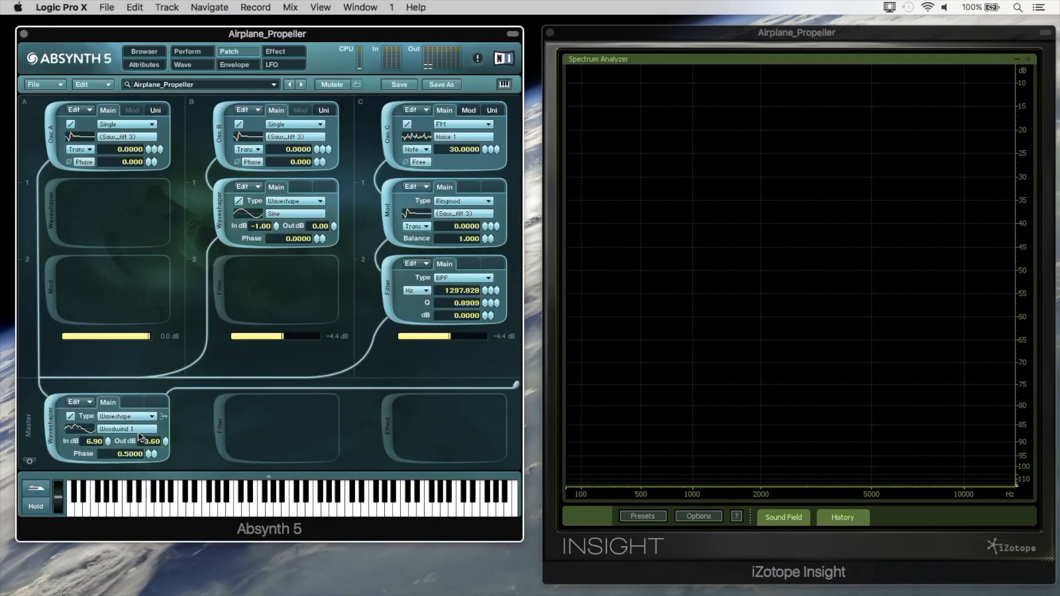
left_click_drag(166, 445, 165, 440)
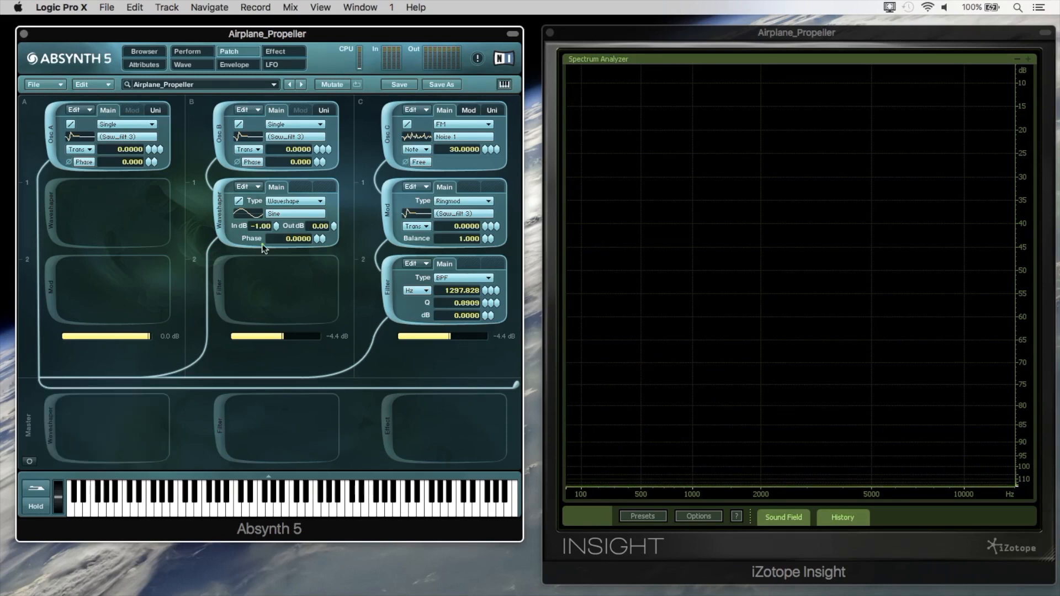
left_click(462, 336)
left_click(462, 336)
left_click_drag(458, 336, 463, 333)
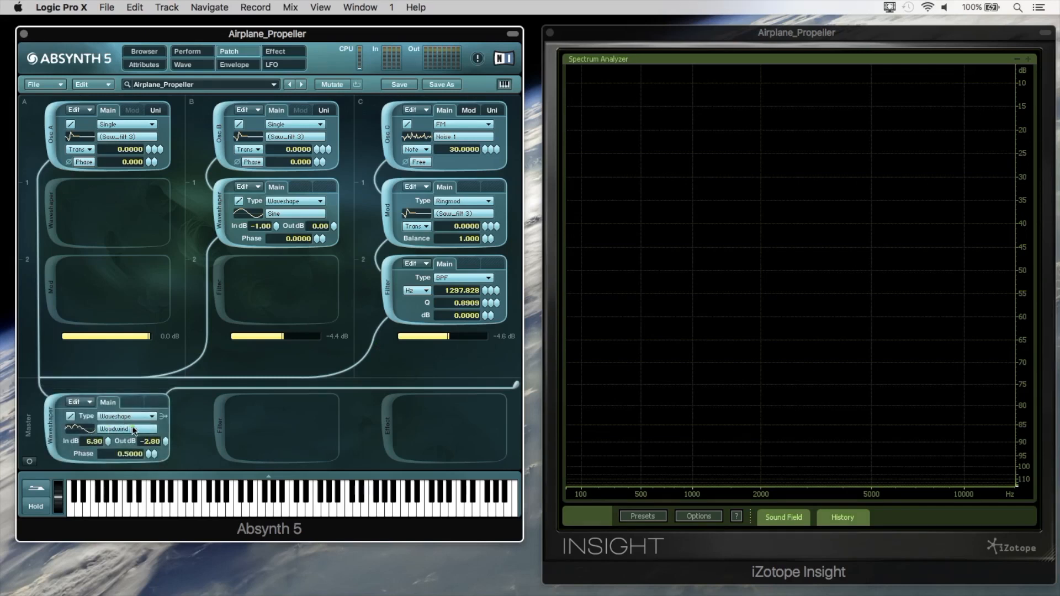
Examine the master waveshaper's Woodwind 1 wave in the wave editor, comparing its waveform with its harmonic spectrum.
left_click(115, 428)
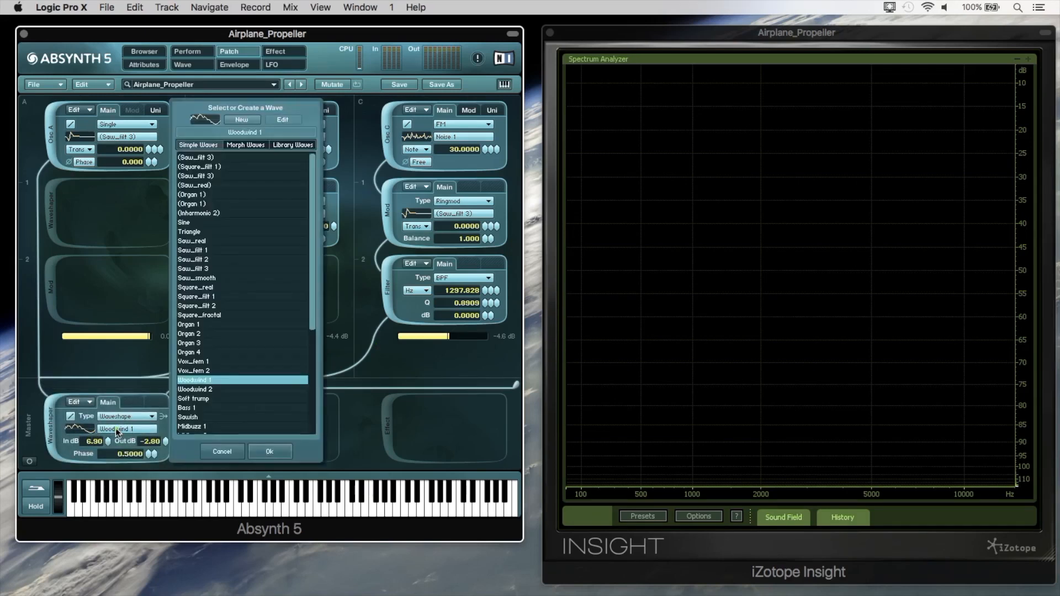
left_click(254, 120)
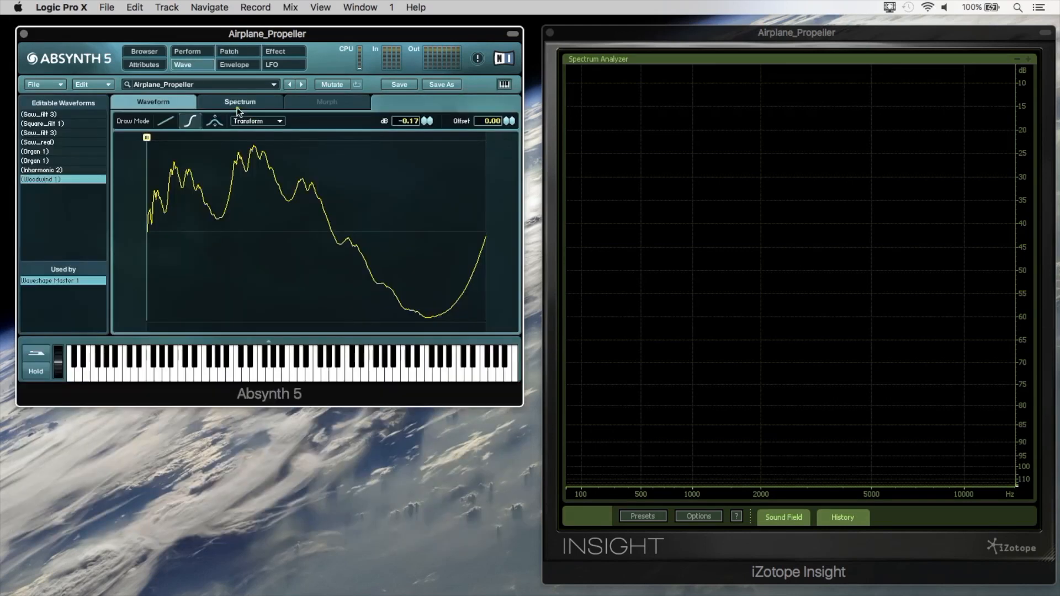
left_click(257, 100)
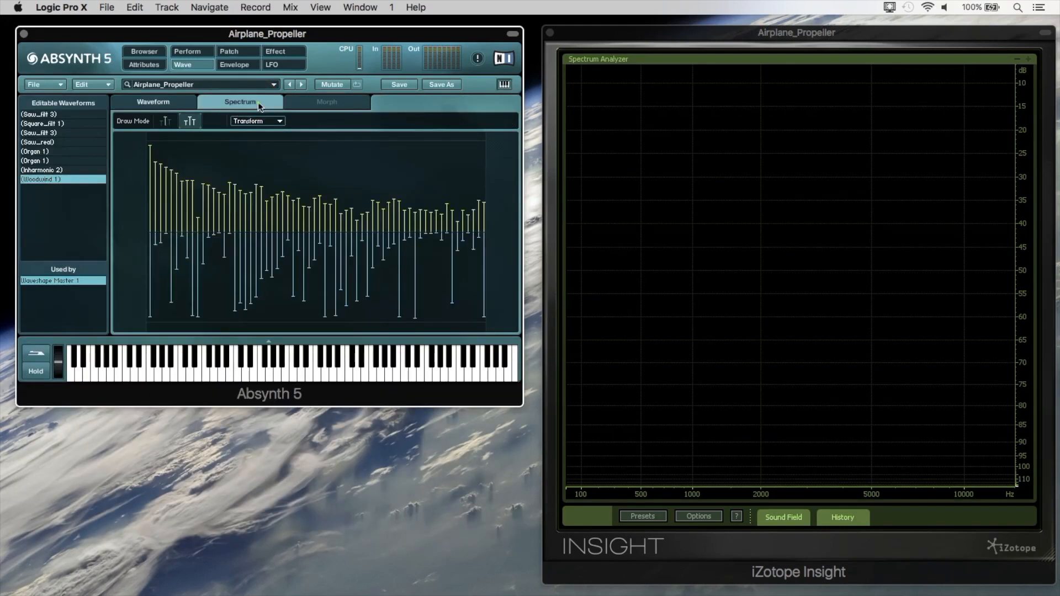
left_click(185, 101)
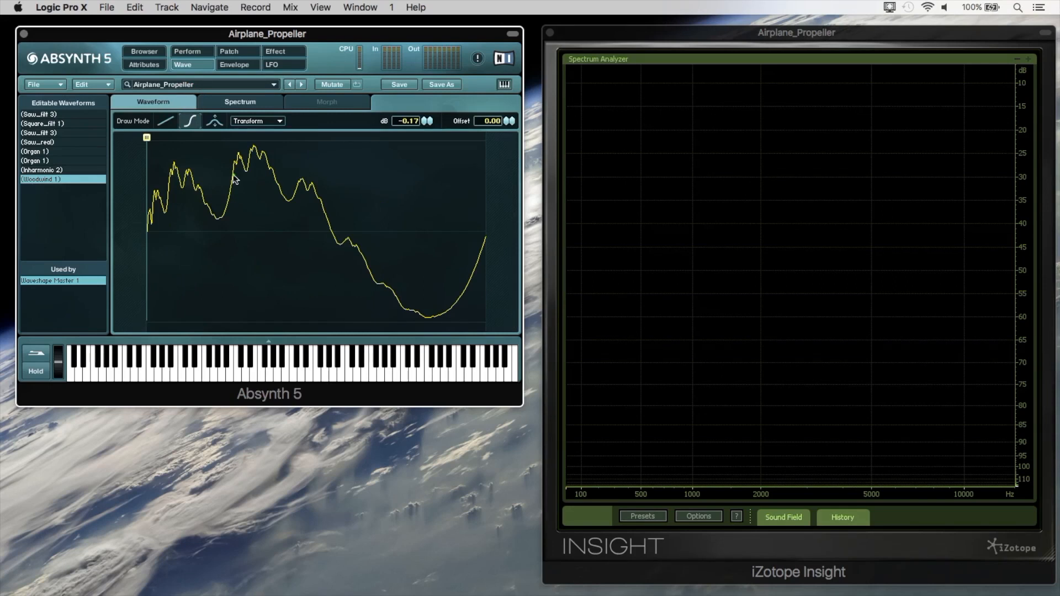
left_click(249, 103)
left_click(230, 52)
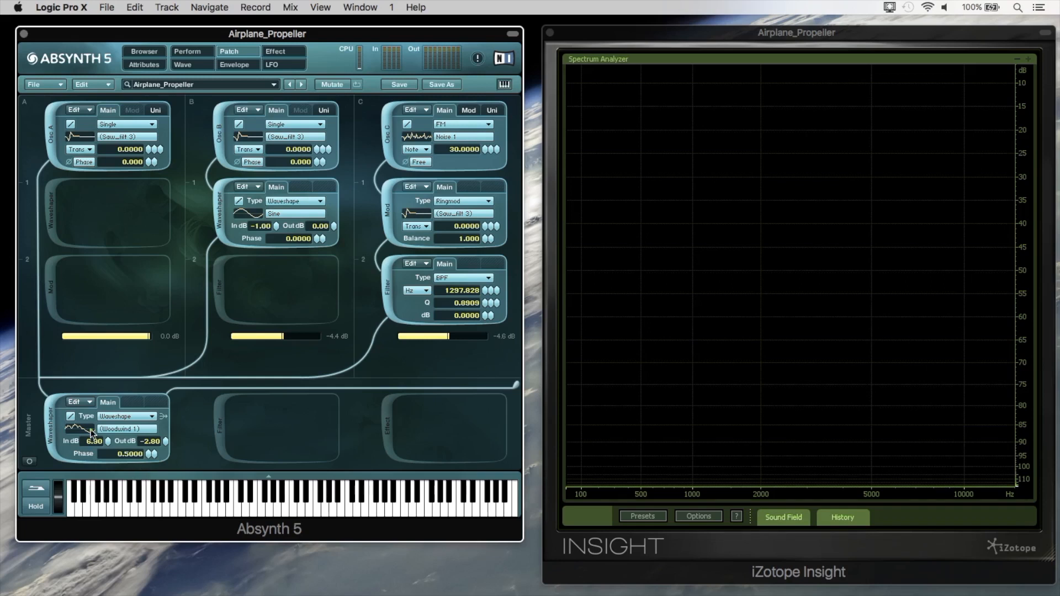
left_click(108, 430)
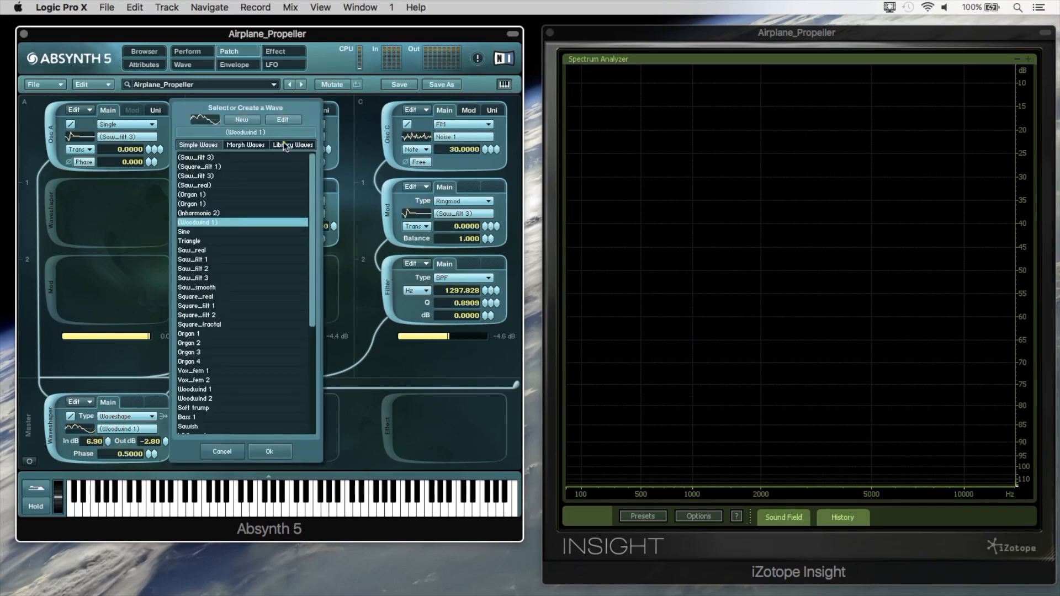
left_click(270, 122)
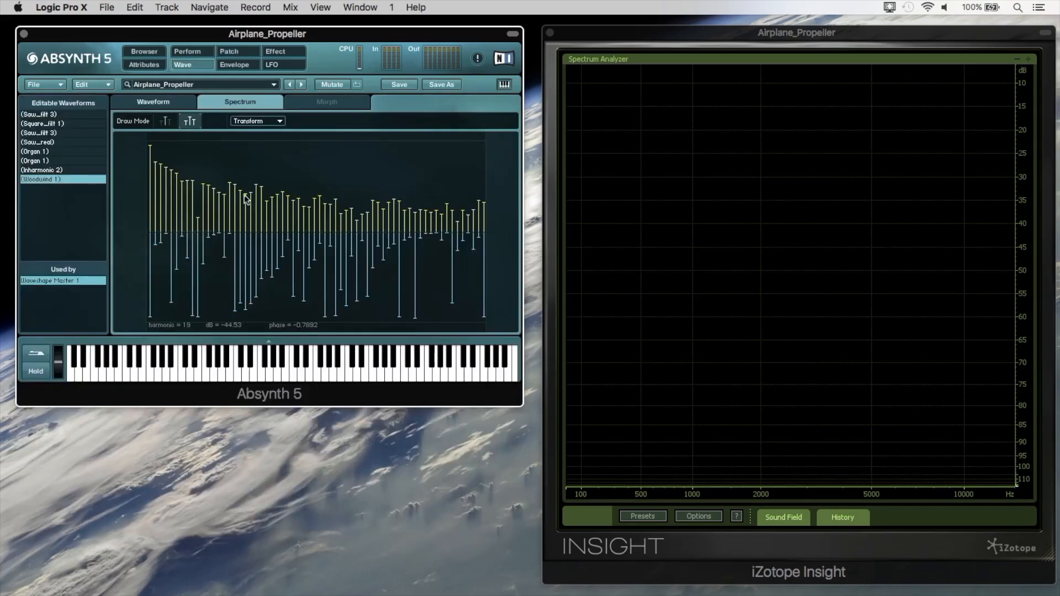
left_click(237, 52)
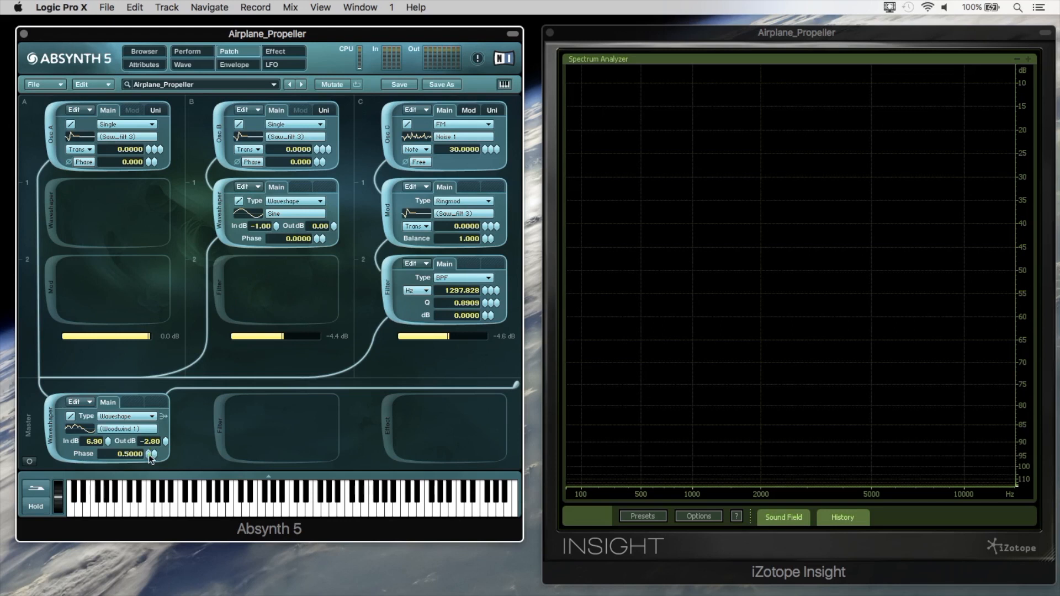
Try varying the master waveshaper's phase while a note plays, check the performance controllers, and return the phase to 0.5000.
mouse_move(150, 458)
left_mouse_down()
mouse_move(152, 485)
mouse_move(148, 444)
mouse_move(150, 490)
mouse_move(149, 457)
left_mouse_up()
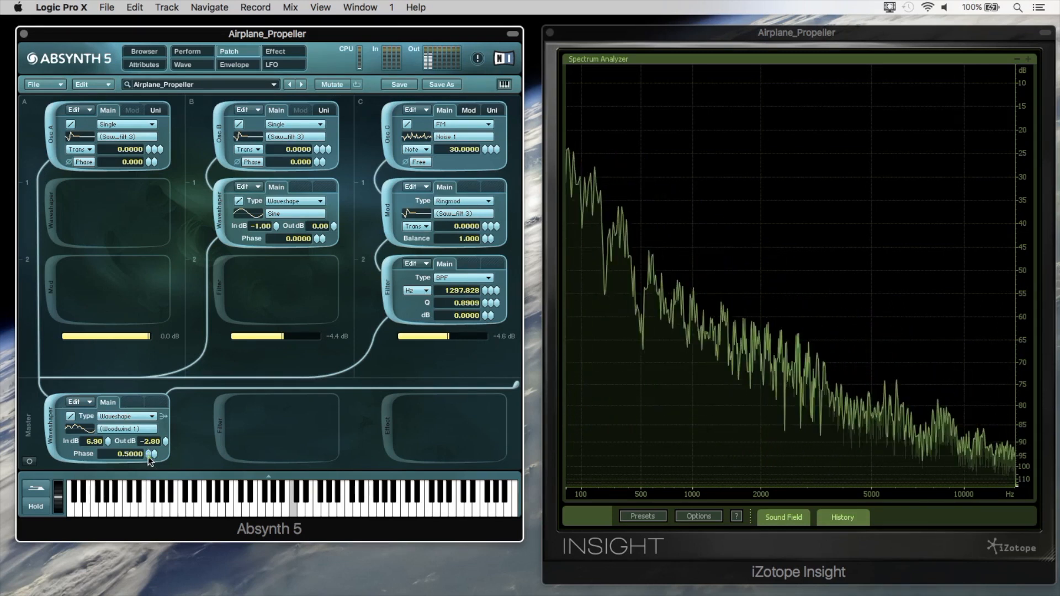
left_click(201, 52)
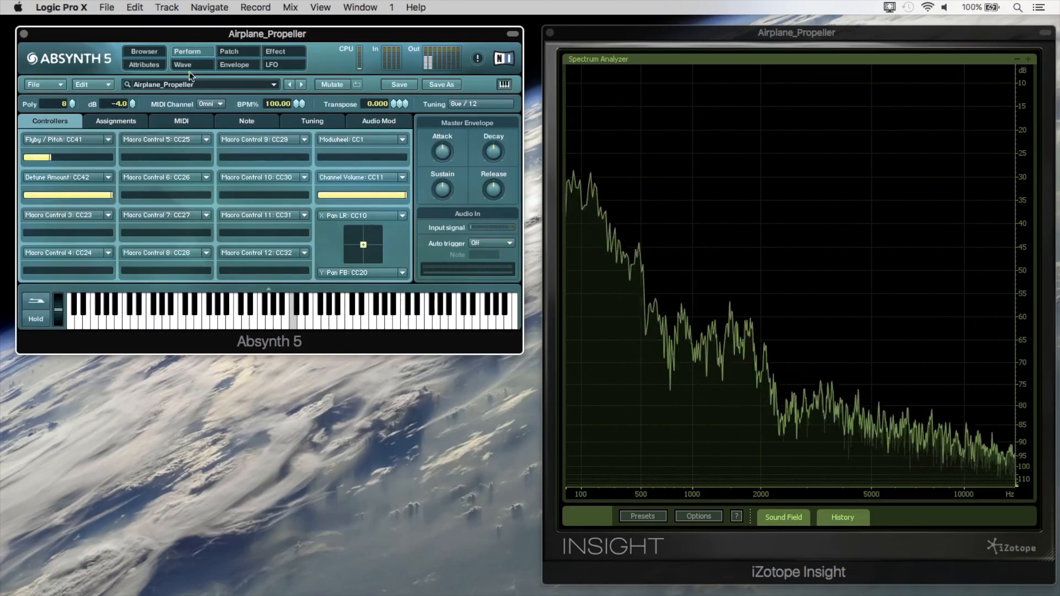
left_click(227, 52)
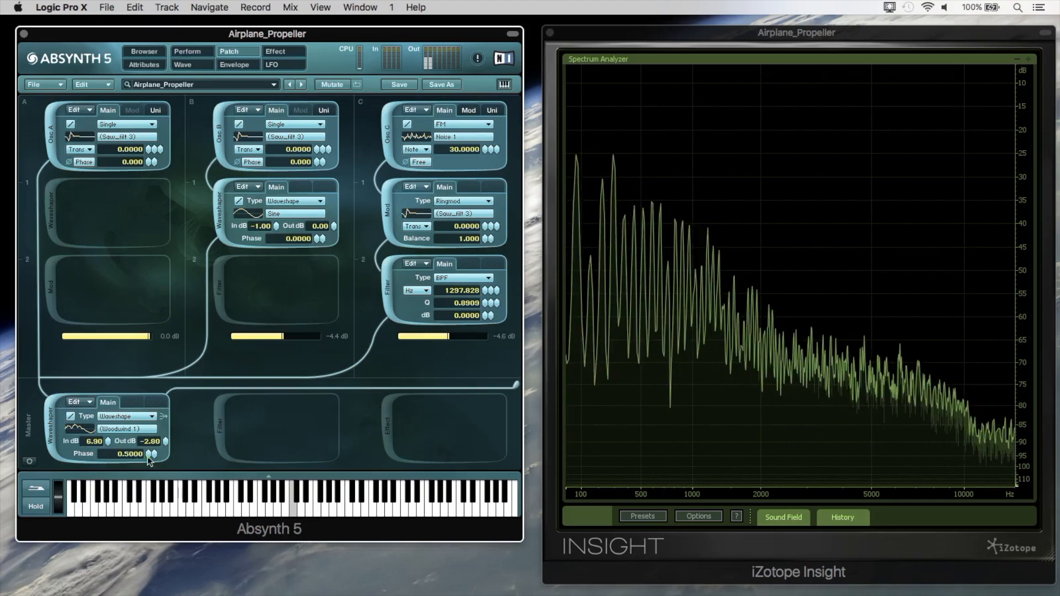
mouse_move(149, 457)
left_mouse_down()
mouse_move(152, 495)
mouse_move(148, 446)
mouse_move(149, 459)
left_mouse_up()
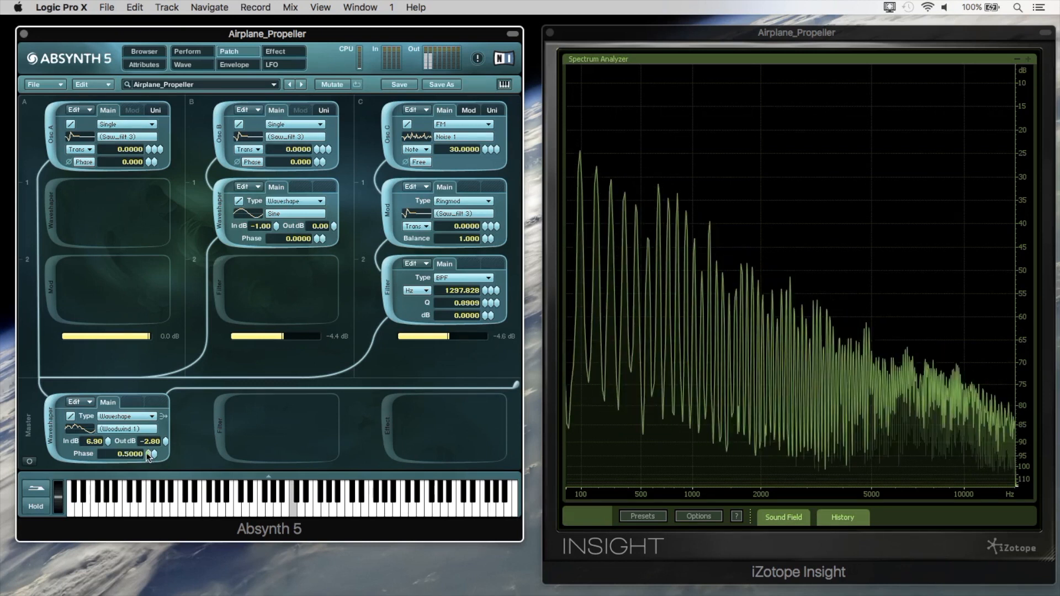
Change the master waveshaper's wave to Sine and compare the resulting harmonics in the spectrum analyzer.
left_click(131, 432)
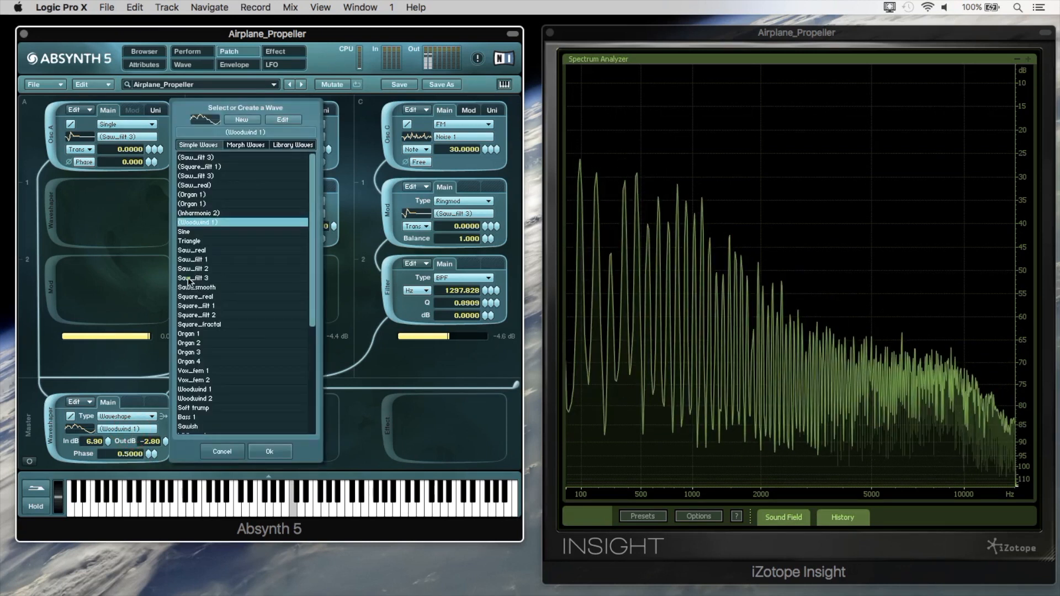
left_click(195, 233)
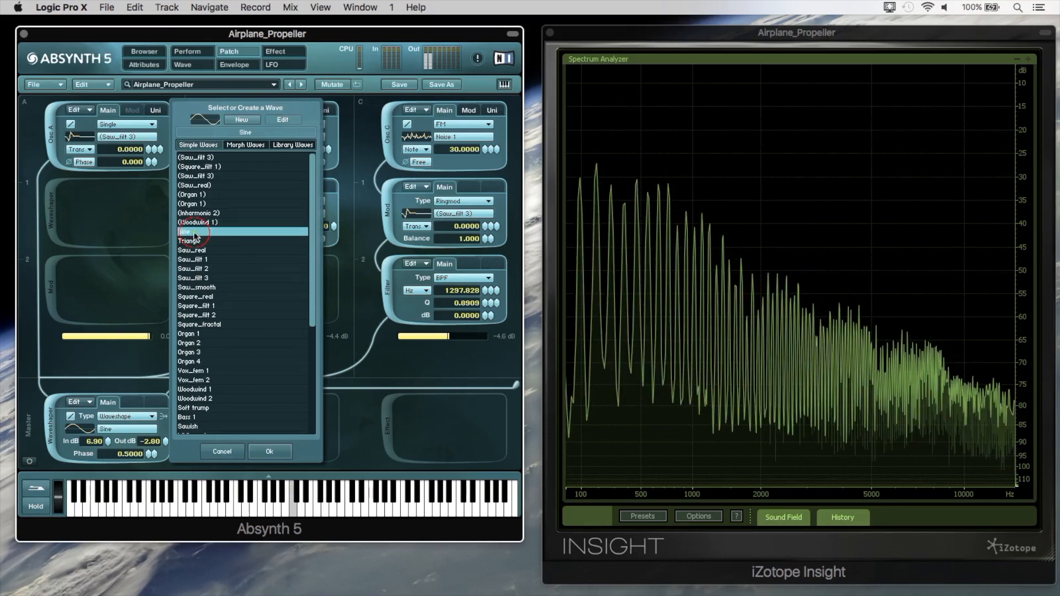
left_click(262, 451)
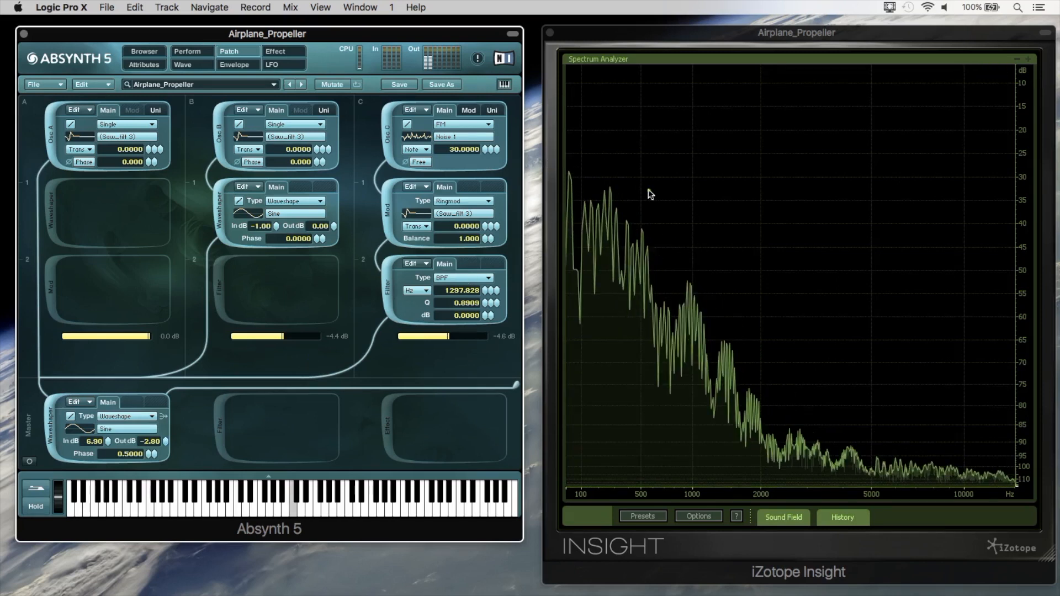
mouse_move(607, 266)
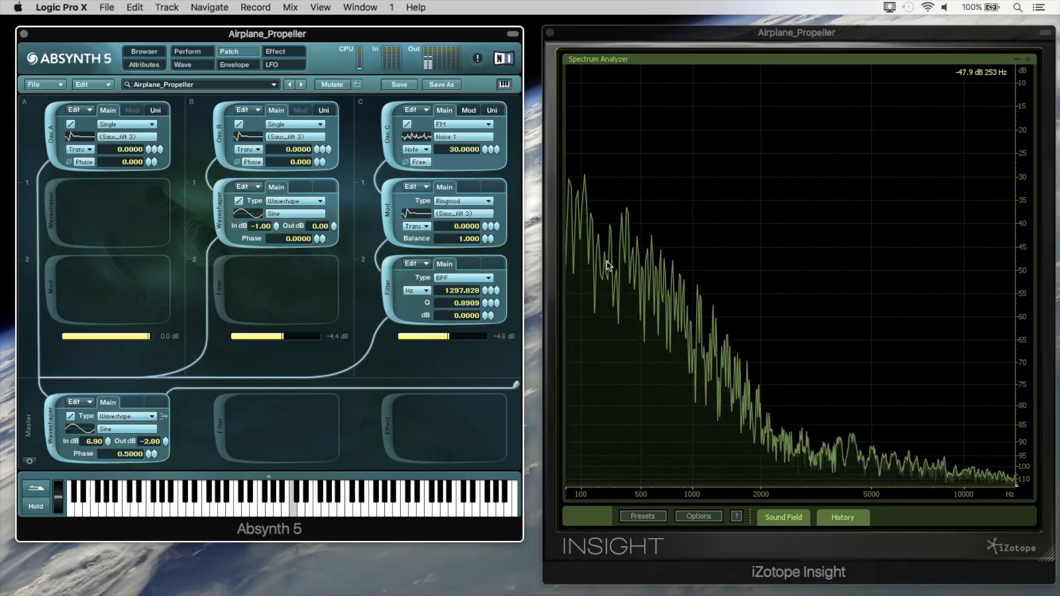
Try the master waveshaper with a phase of 0.0800 and the waves Saw_real, Saw_filt 3, Saw_smooth and Organ 1.
left_click_drag(153, 454, 151, 487)
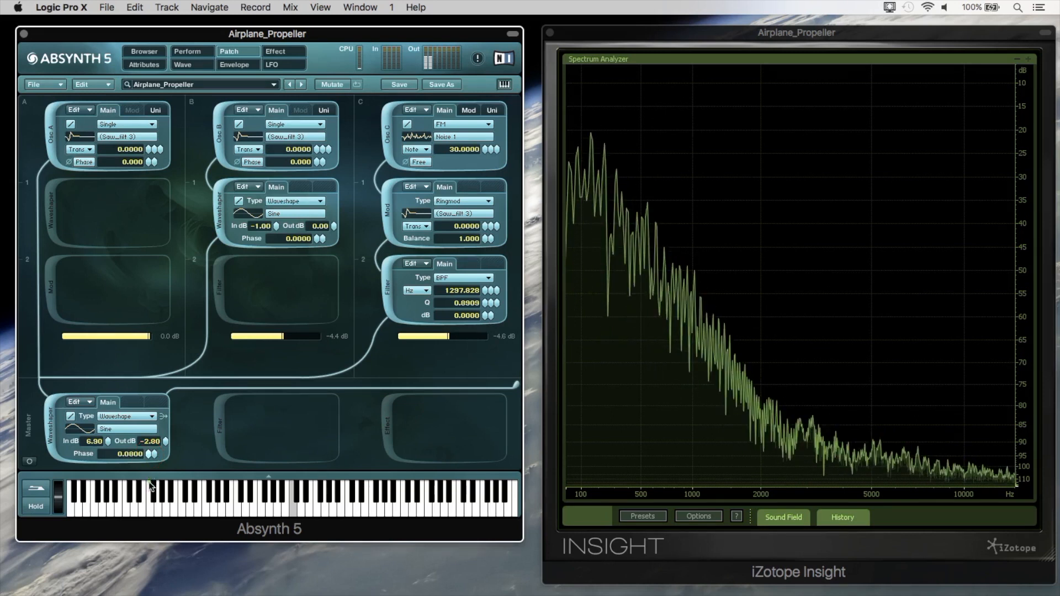
left_click(132, 431)
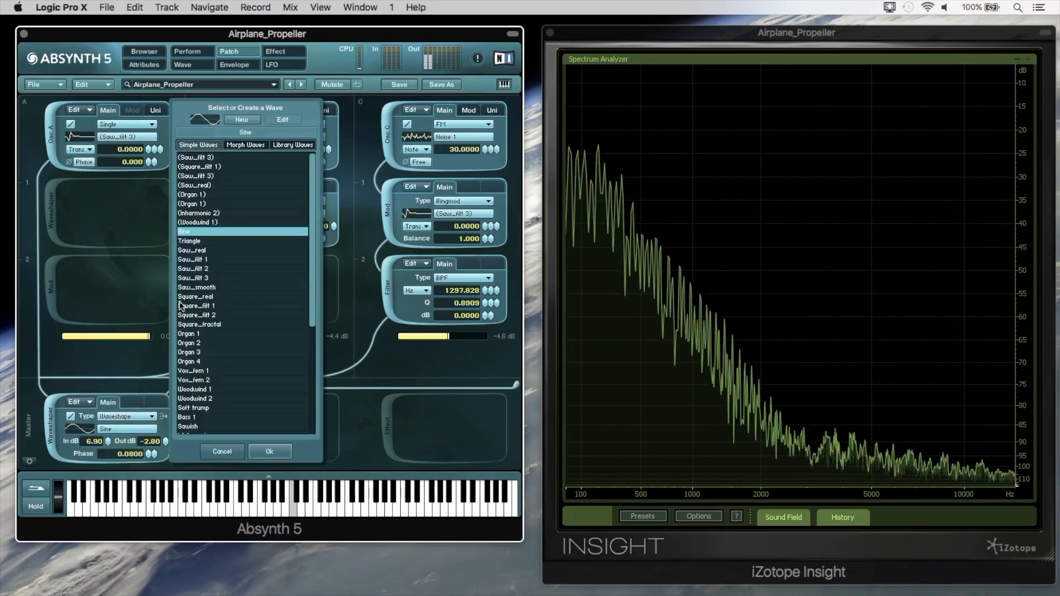
left_click(212, 252)
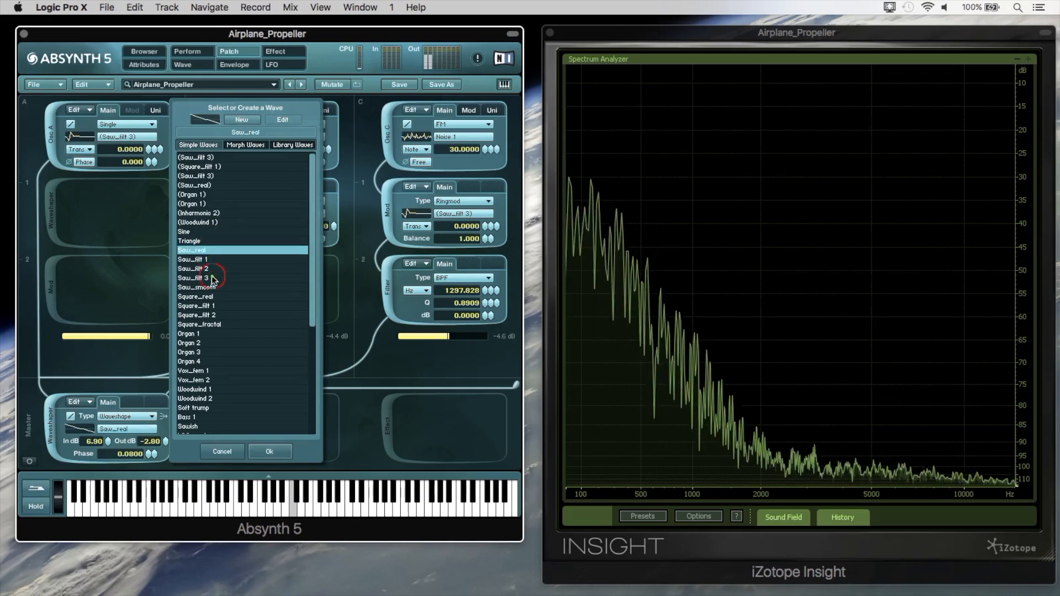
left_click(213, 278)
left_click(213, 287)
left_click(220, 333)
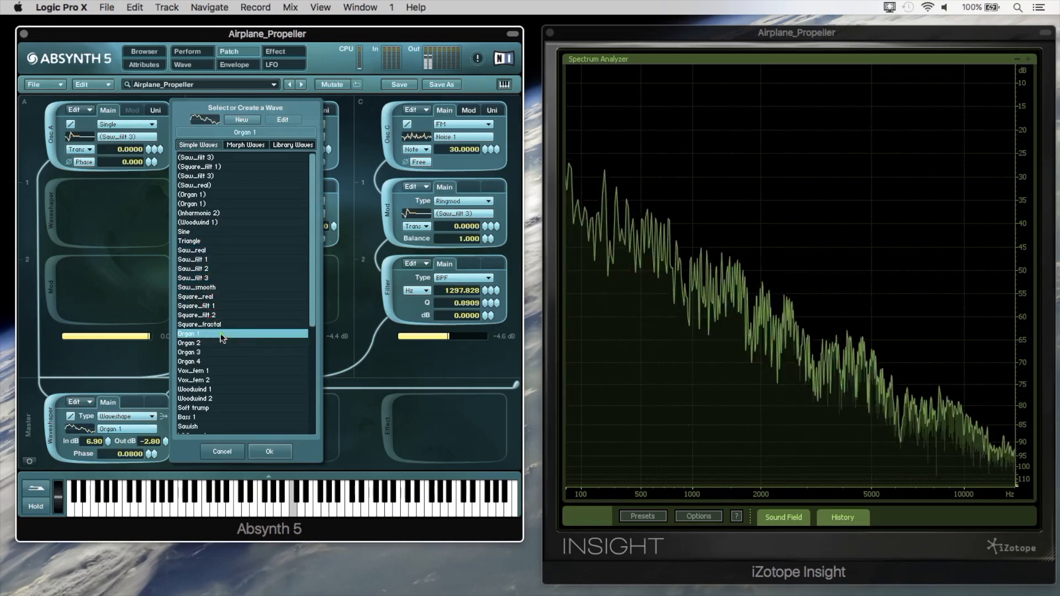
Audition the Midbuzz 1, Noise 2, Inharmonic 1 and Inharmonic 3 waves in the master waveshaper while a note plays.
scroll(220, 343, "down", 3)
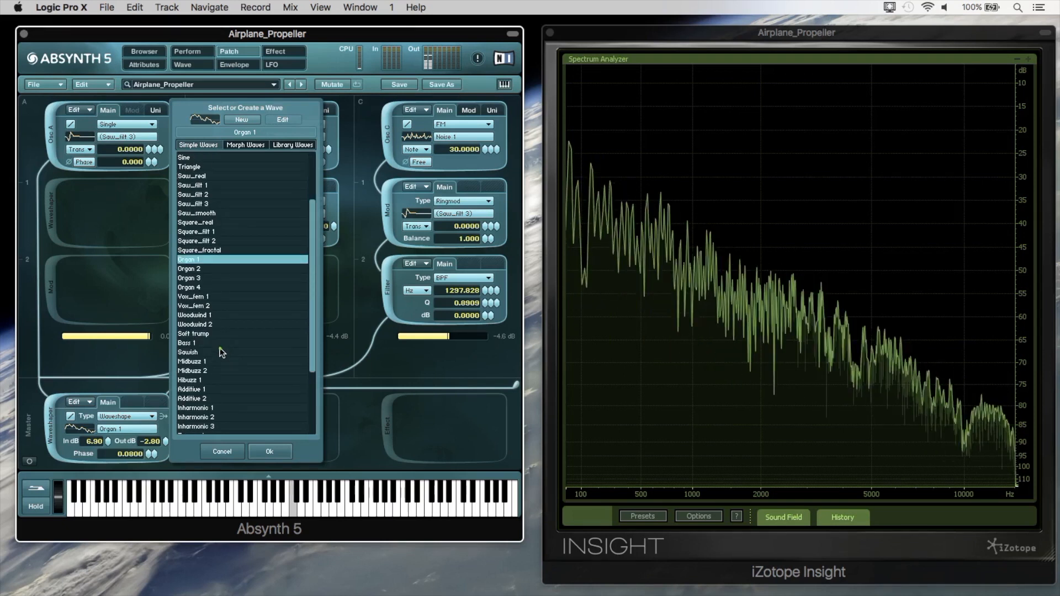
left_click(220, 361)
scroll(223, 386, "down", 3)
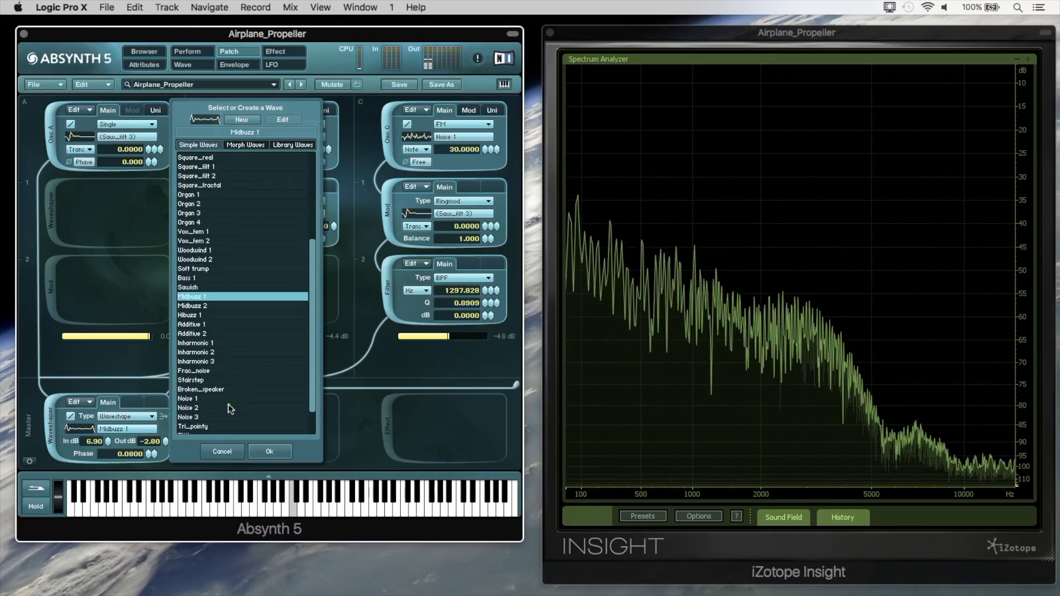
left_click(227, 407)
left_click(230, 343)
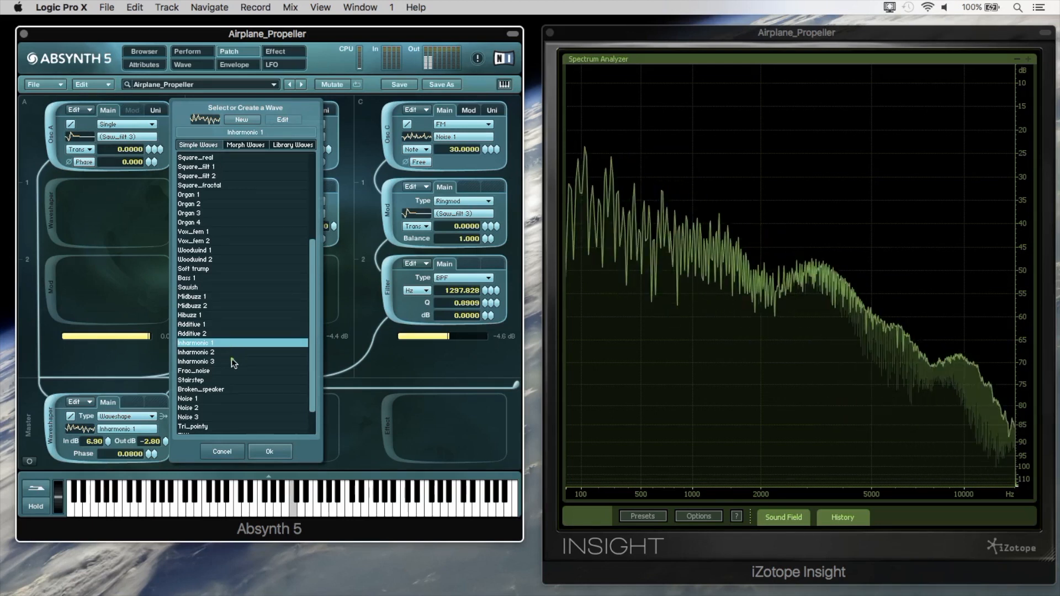
left_click(231, 362)
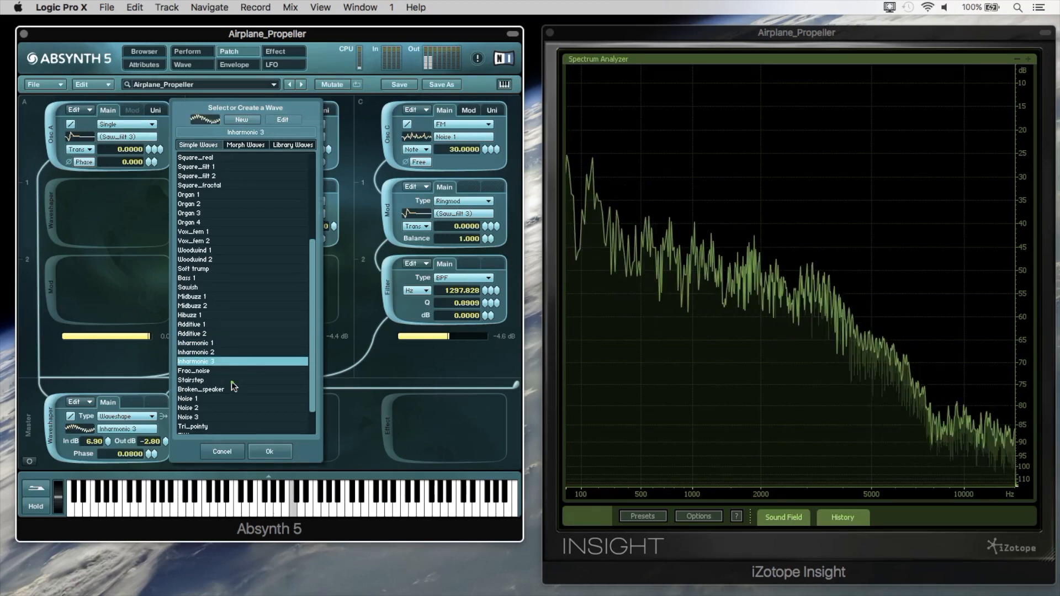
Compare the Inharmonic 3, Frac_noise, Stairstep and Broken_speaker waves in the master waveshaper.
left_click(230, 380)
left_click(229, 362)
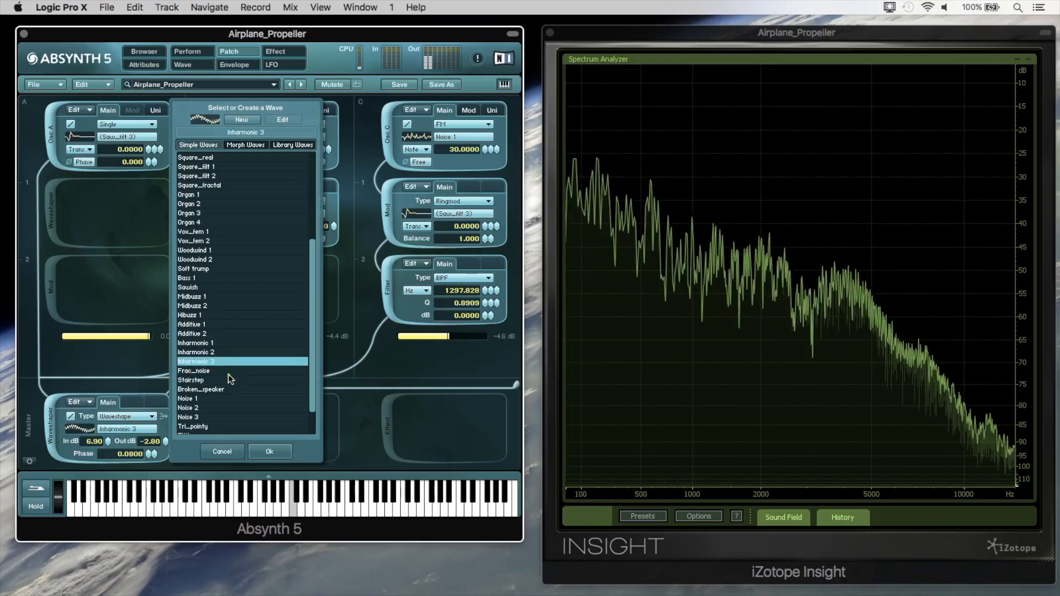
left_click(228, 374)
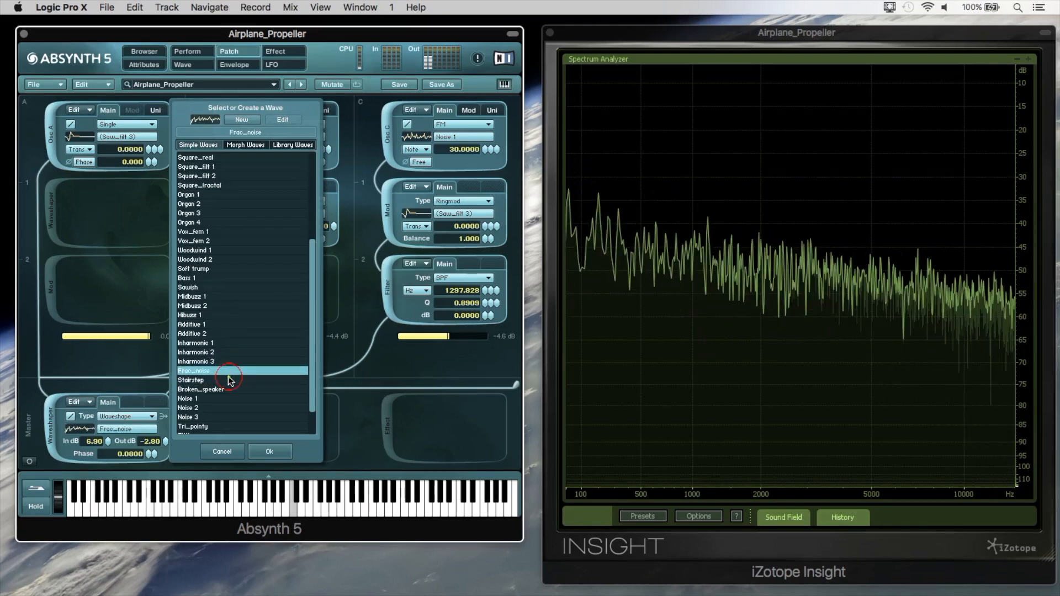
left_click(228, 379)
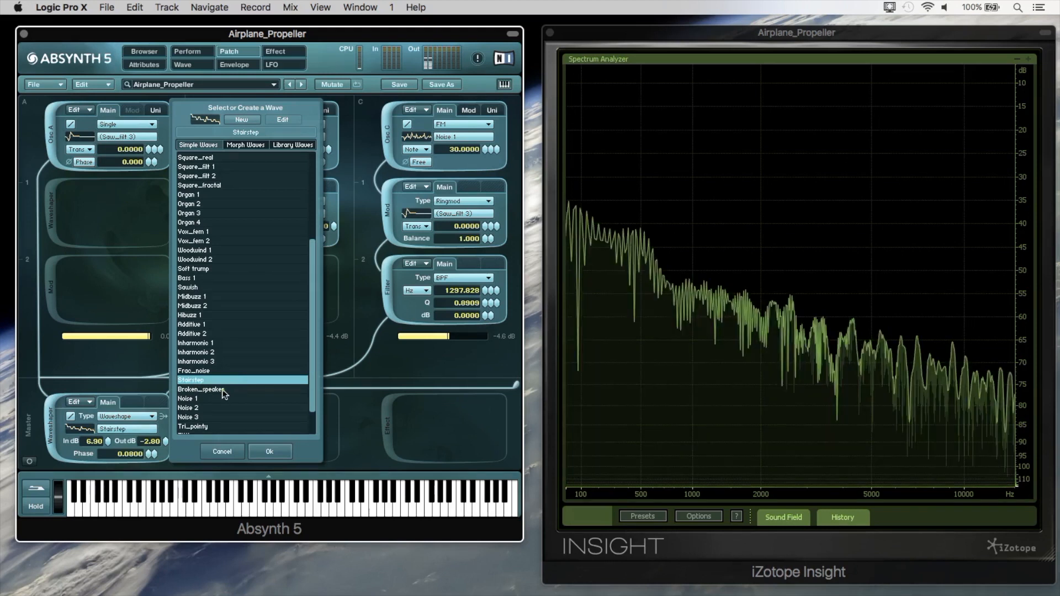
left_click(222, 389)
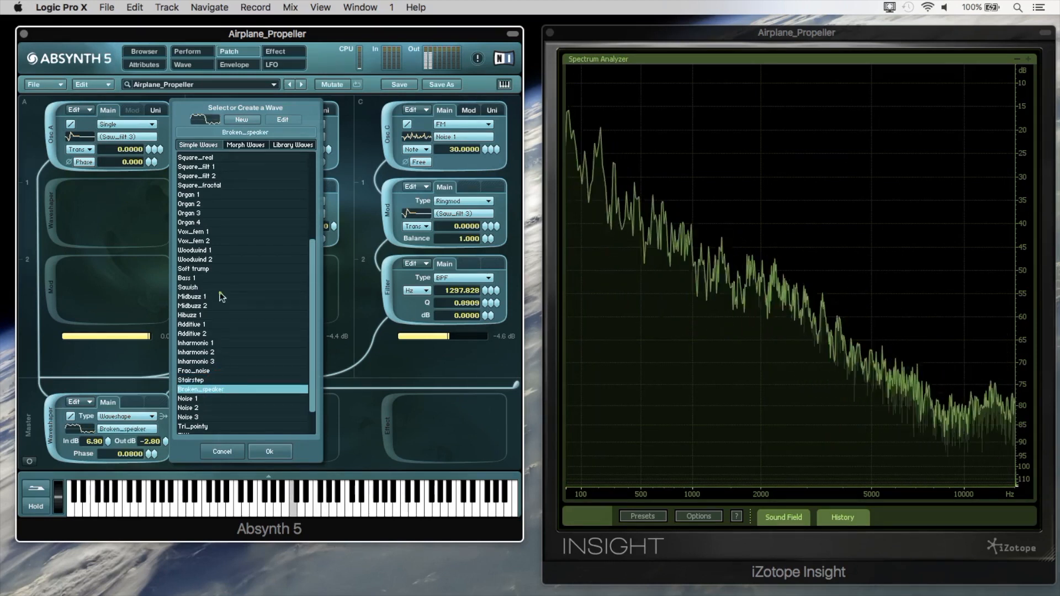
Try the Organ 4, Square_filt 1, Maj triad 1, Maj triad 2 and Noise 3 waves in the master waveshaper.
left_click(214, 221)
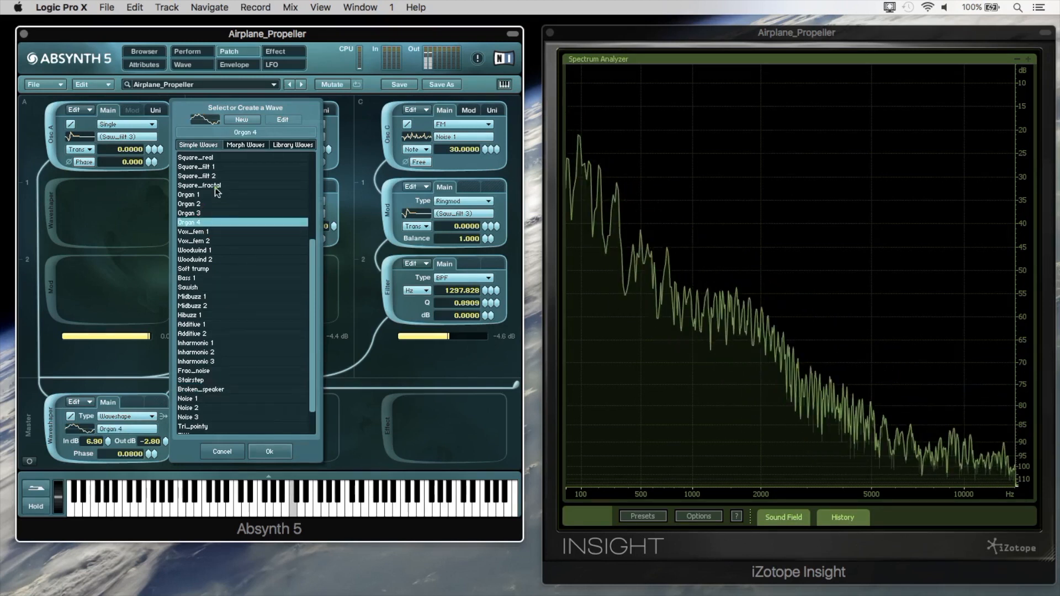
left_click(218, 167)
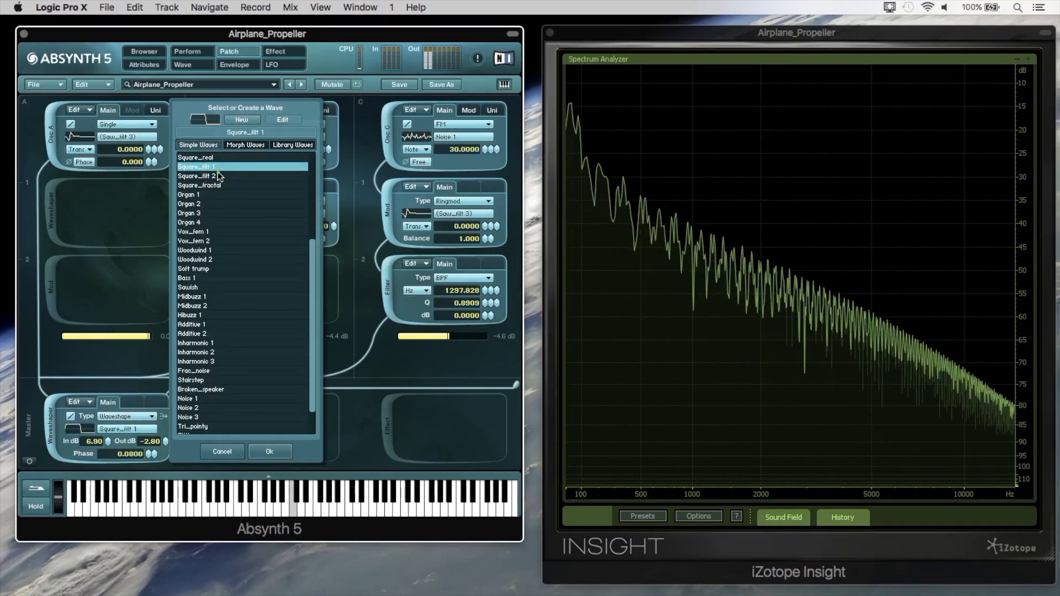
scroll(234, 366, "up", 5)
scroll(234, 369, "down", 5)
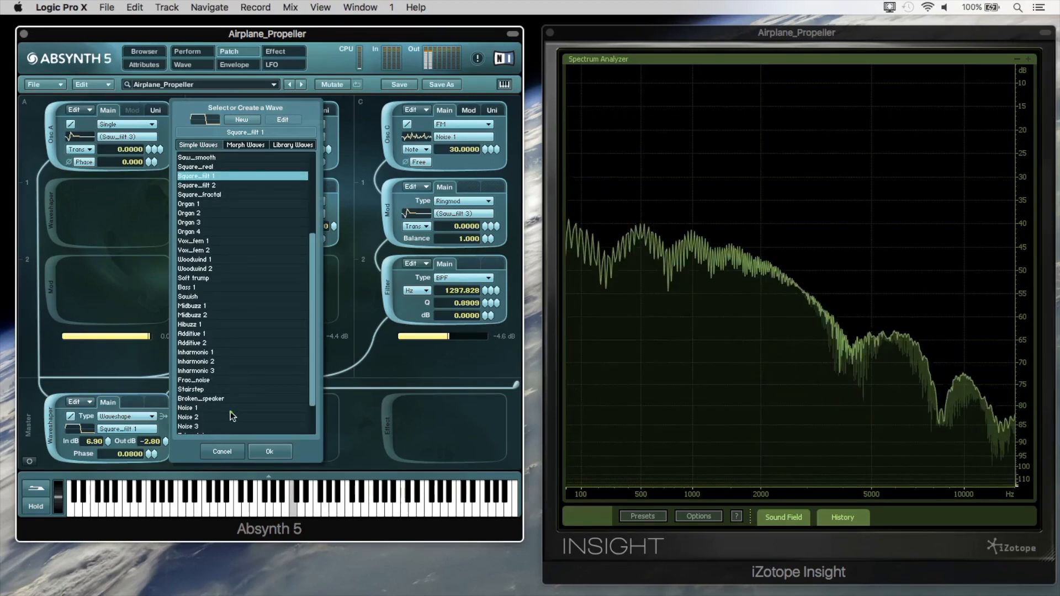
scroll(230, 411, "down", 2)
left_click(230, 411)
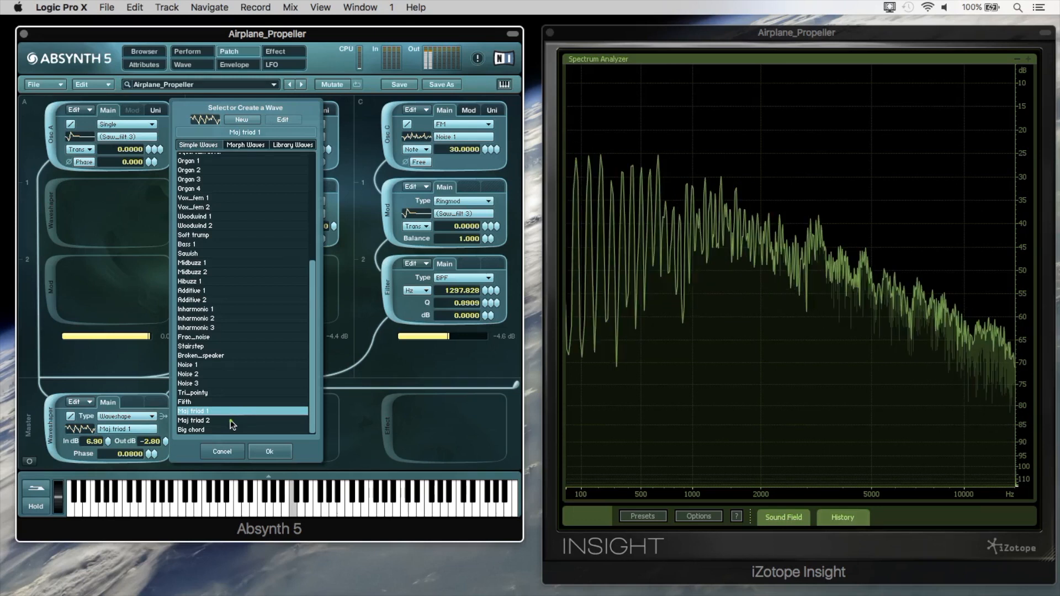
left_click(230, 420)
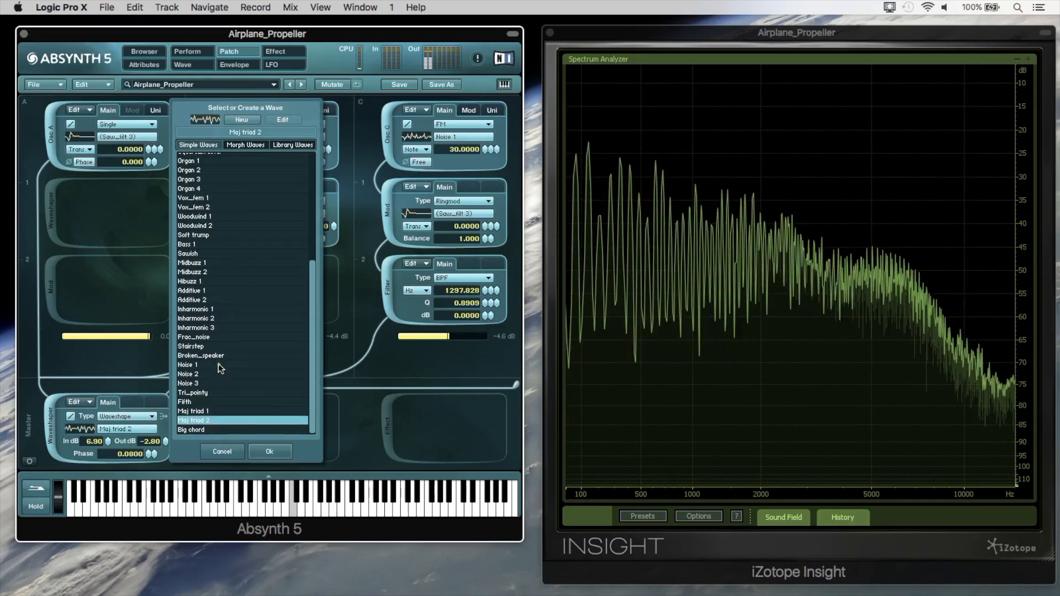
left_click(219, 384)
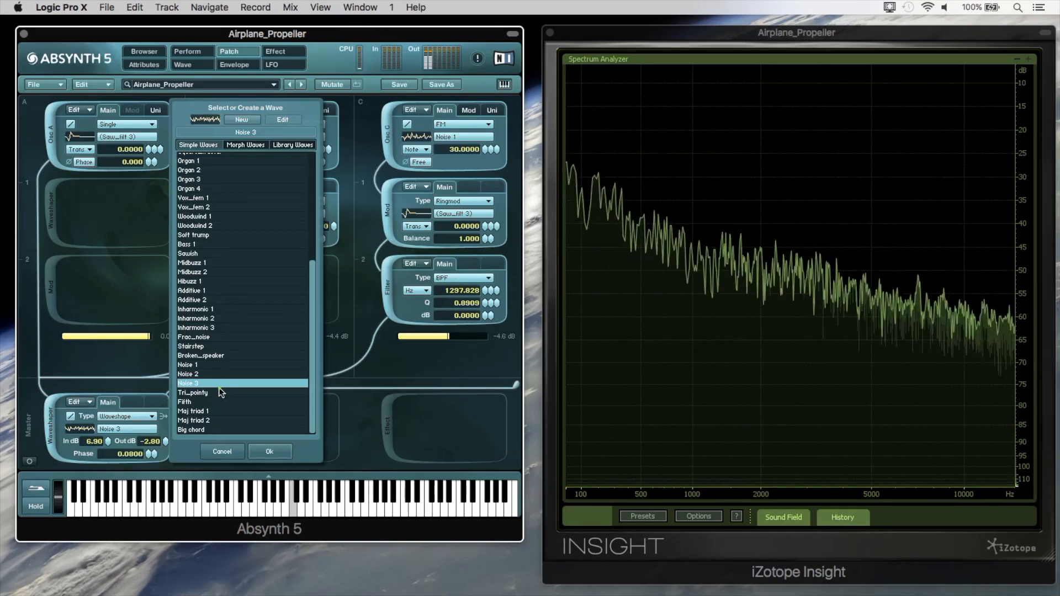
Audition Vox_fem 1 and set the master waveshaper's wave back to Woodwind 1.
scroll(214, 343, "up", 1)
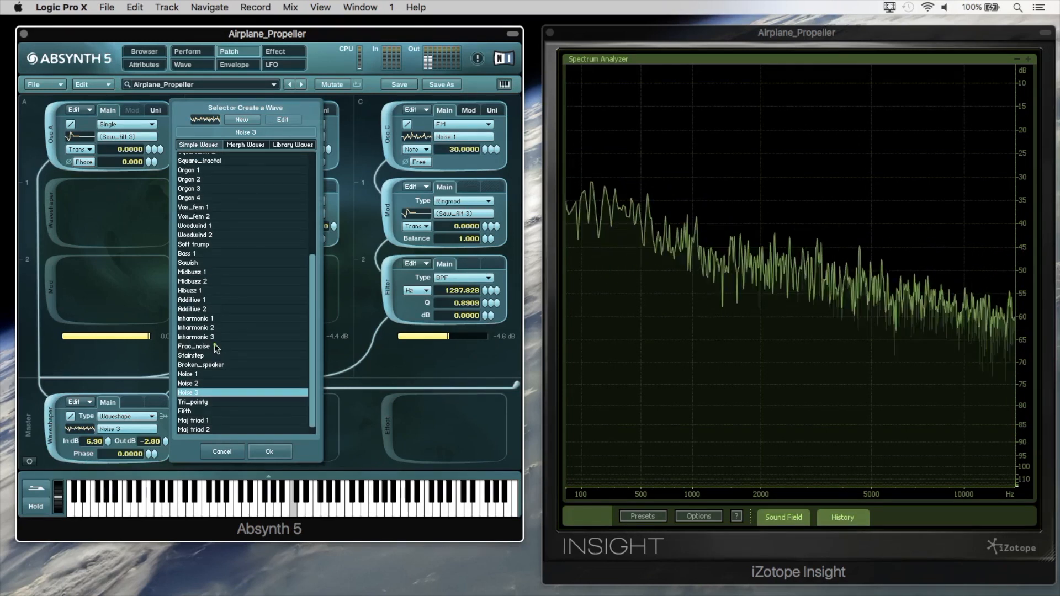
scroll(213, 337, "up", 6)
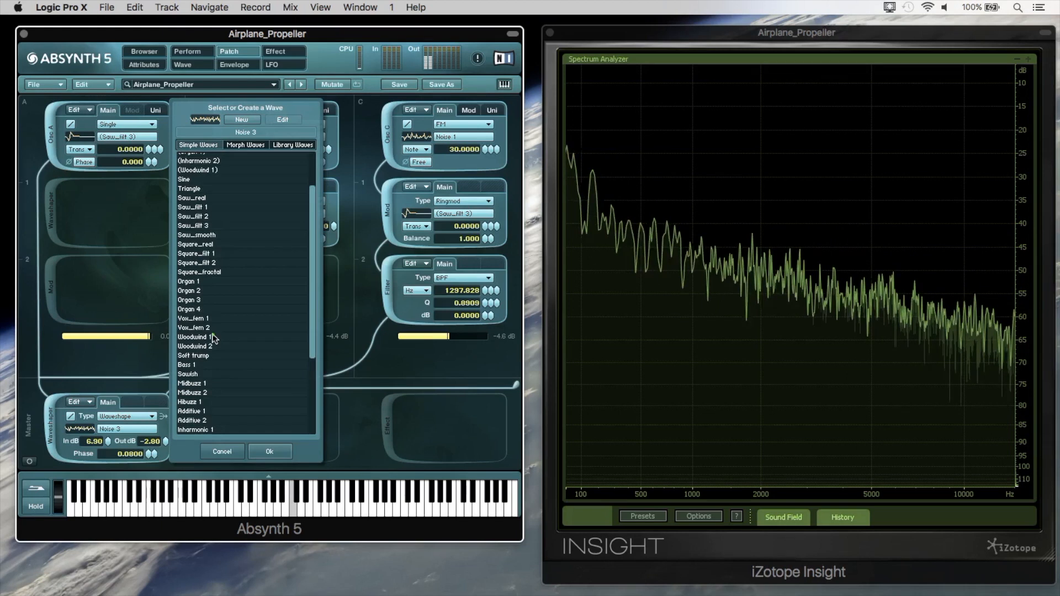
left_click(212, 320)
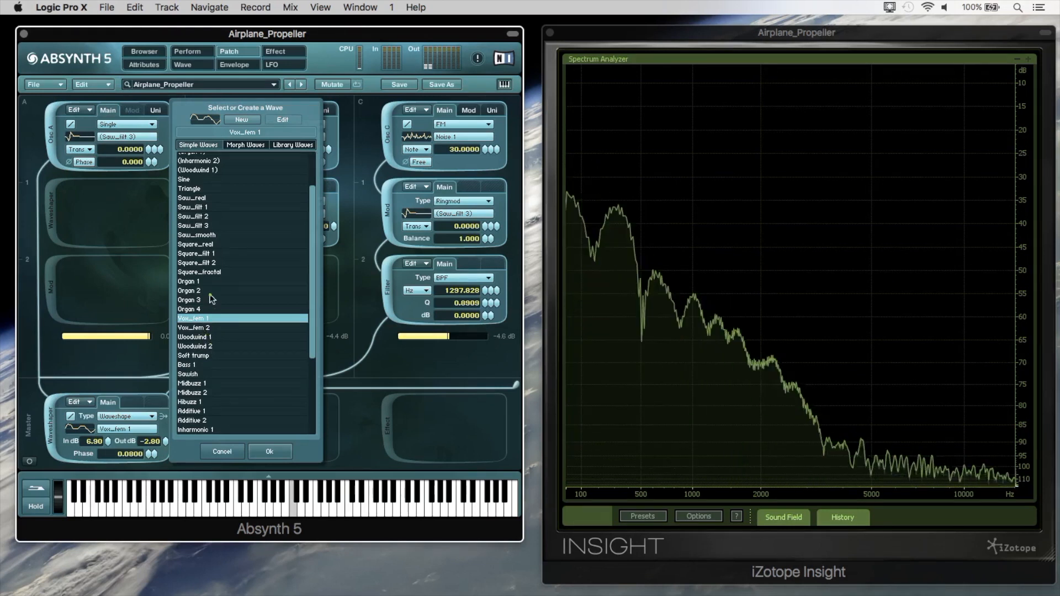
left_click(212, 337)
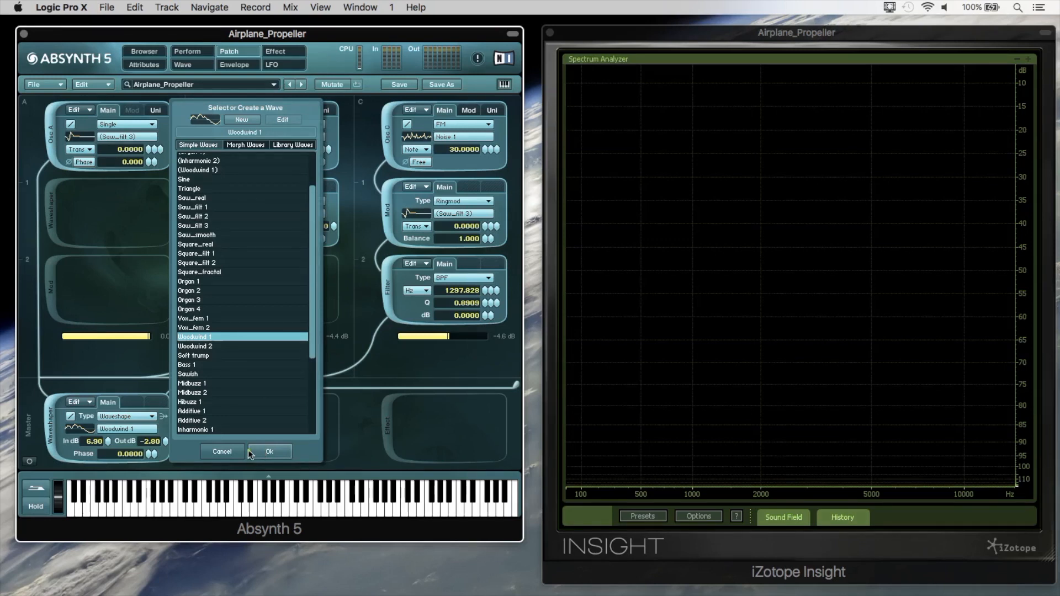
left_click(262, 452)
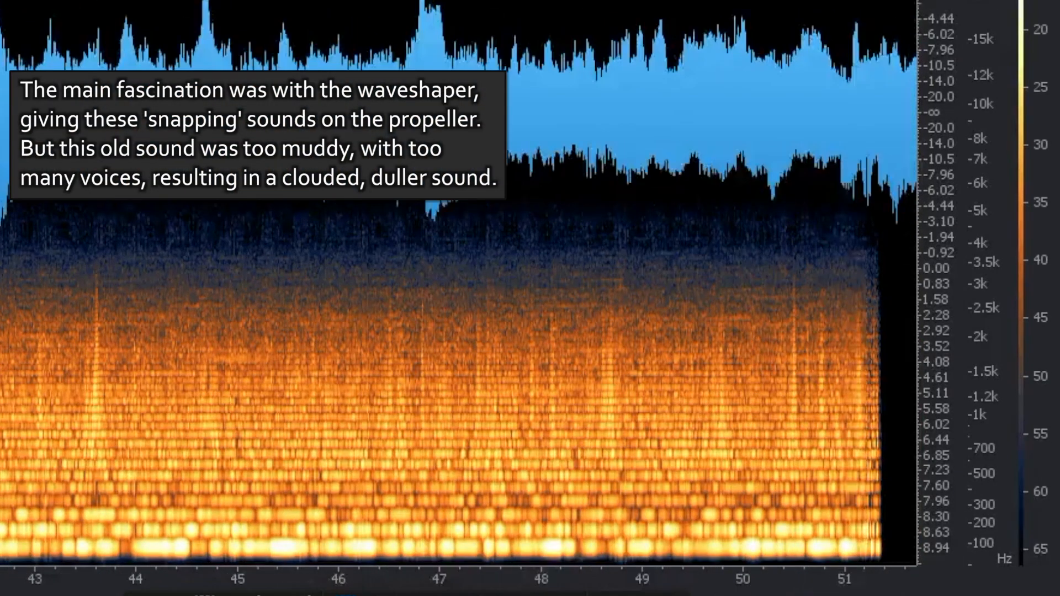
Examine the snapping peaks of the old propeller recording in the spectrogram, from about 41 seconds on.
left_click_drag(33, 579, 218, 575)
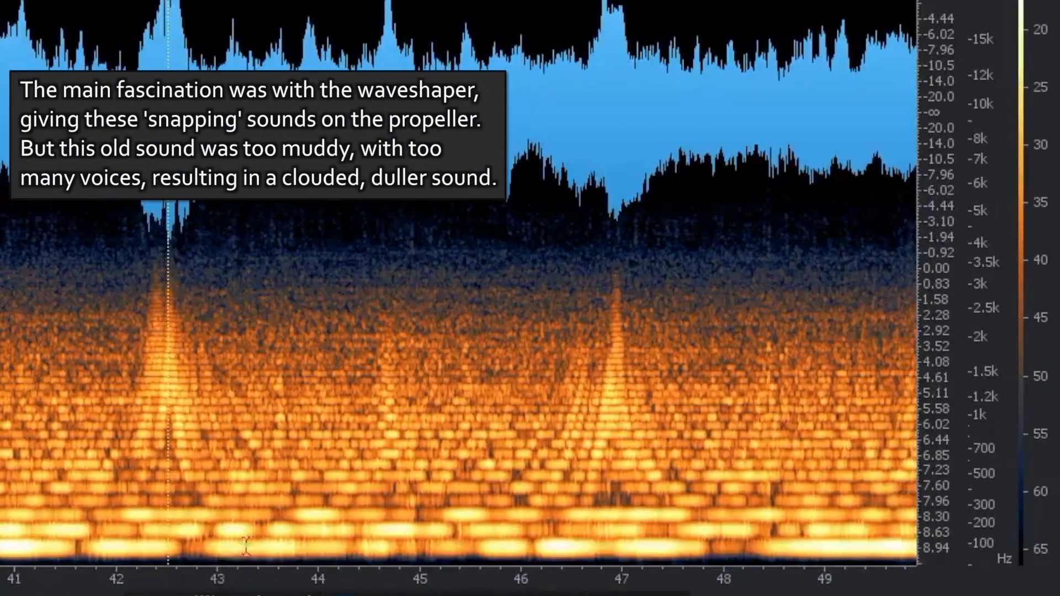
left_click(132, 359)
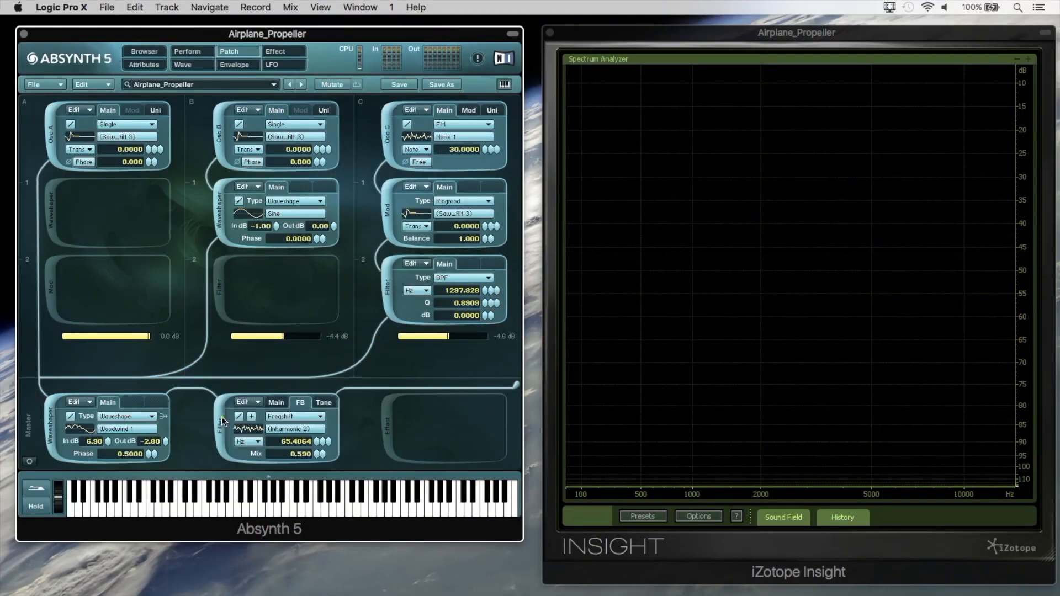
Examine the master filter's Supercomb settings, its Freqshift feedback section and the Inharmonic 2 wave's harmonic spectrum.
left_click(282, 403)
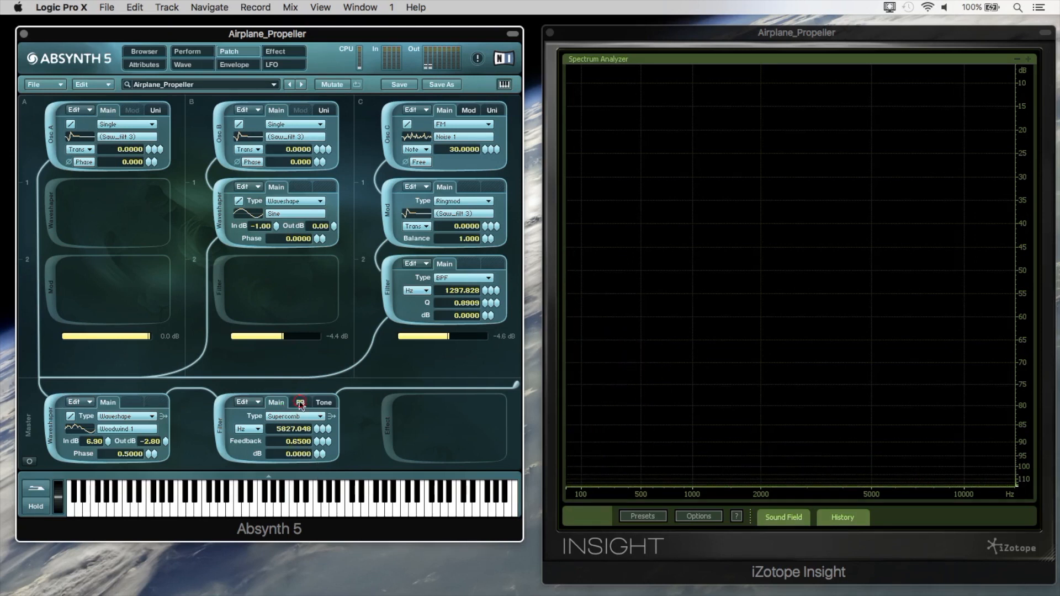
left_click(299, 403)
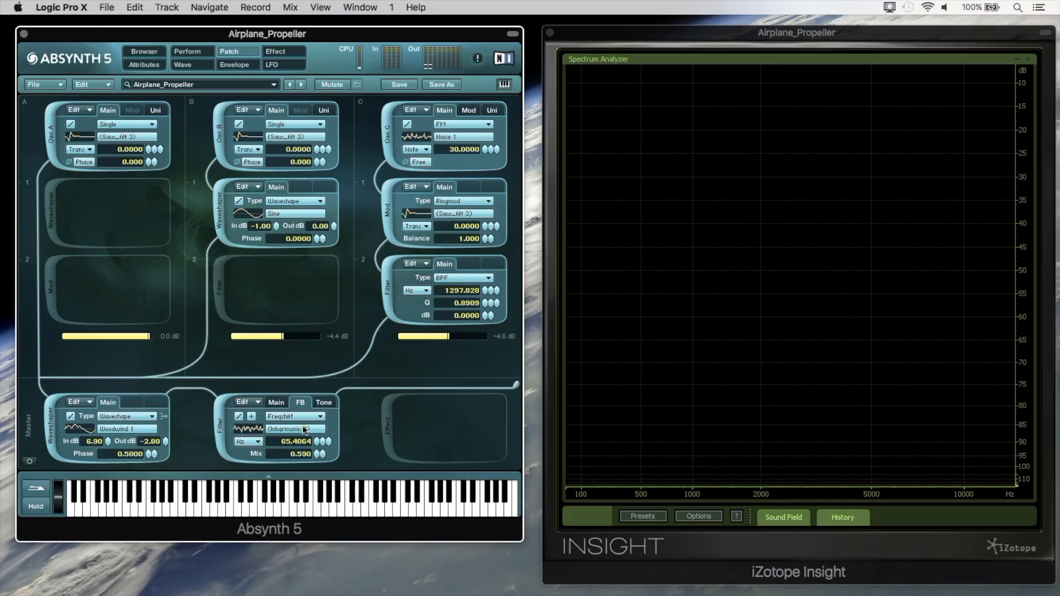
left_click(301, 430)
left_click(452, 118)
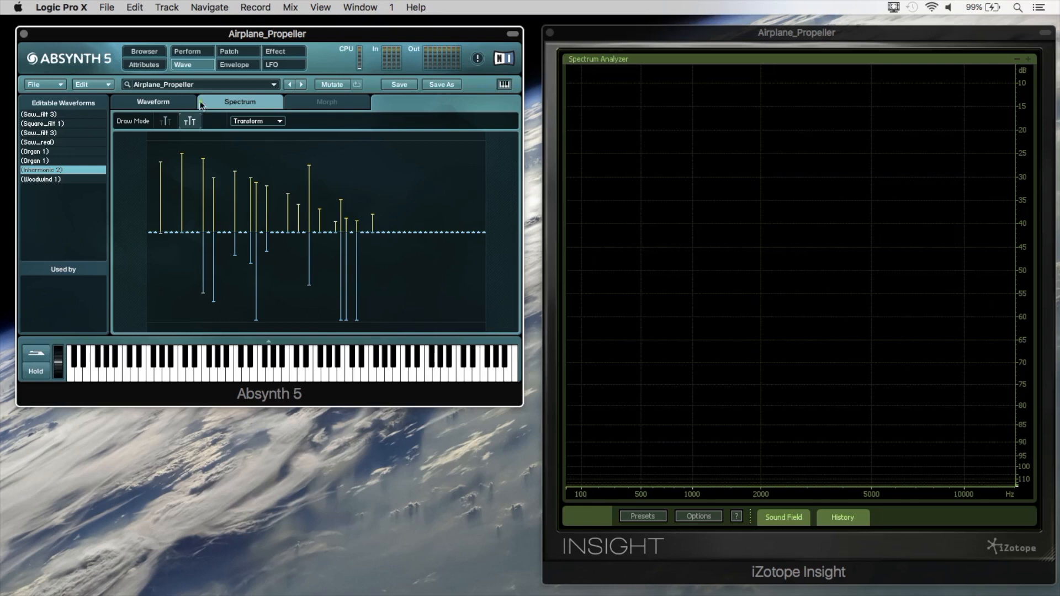
left_click(234, 51)
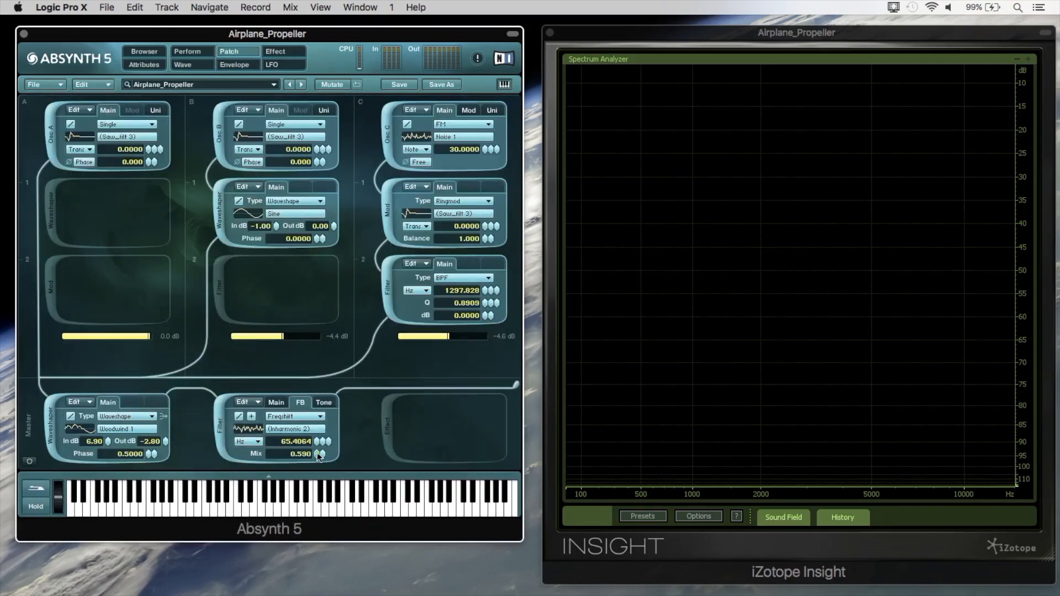
left_click(277, 403)
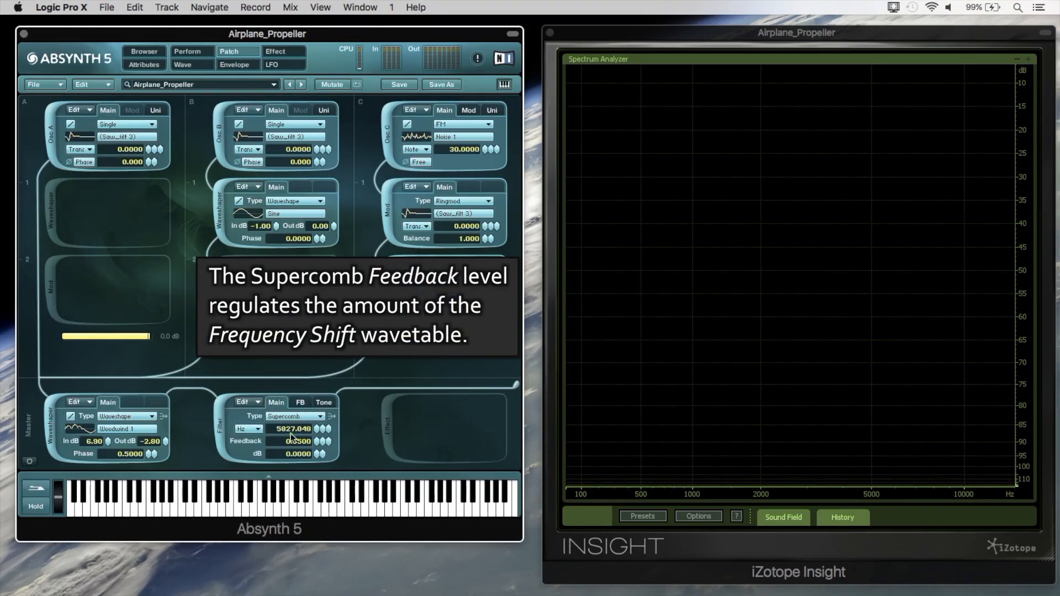
left_click(300, 403)
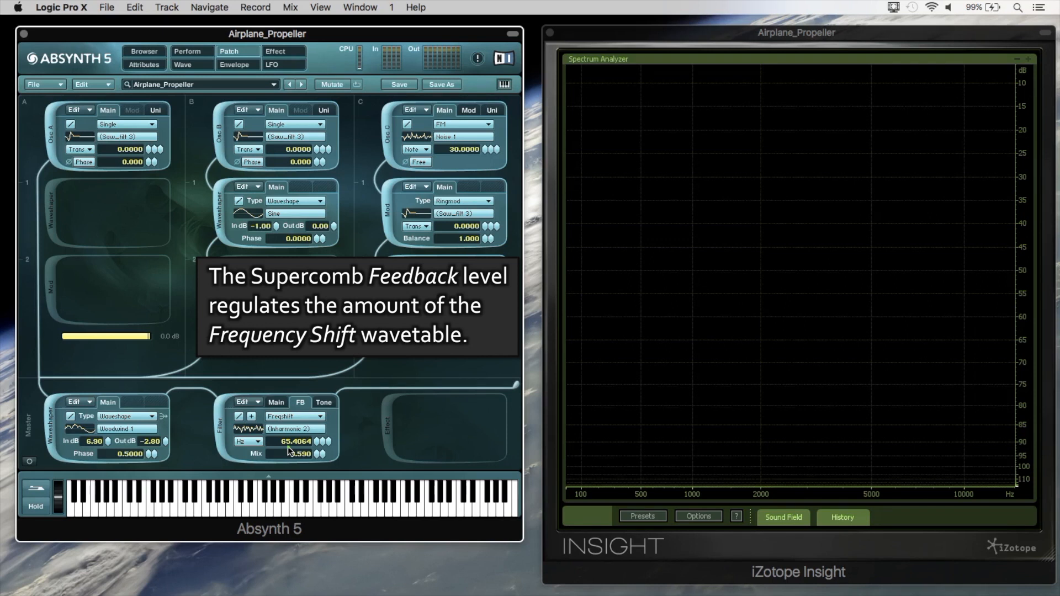
Switch the master filter's feedback frequency shift to Trans at -12.0000 and check the performance controllers while a note plays.
left_click(257, 446)
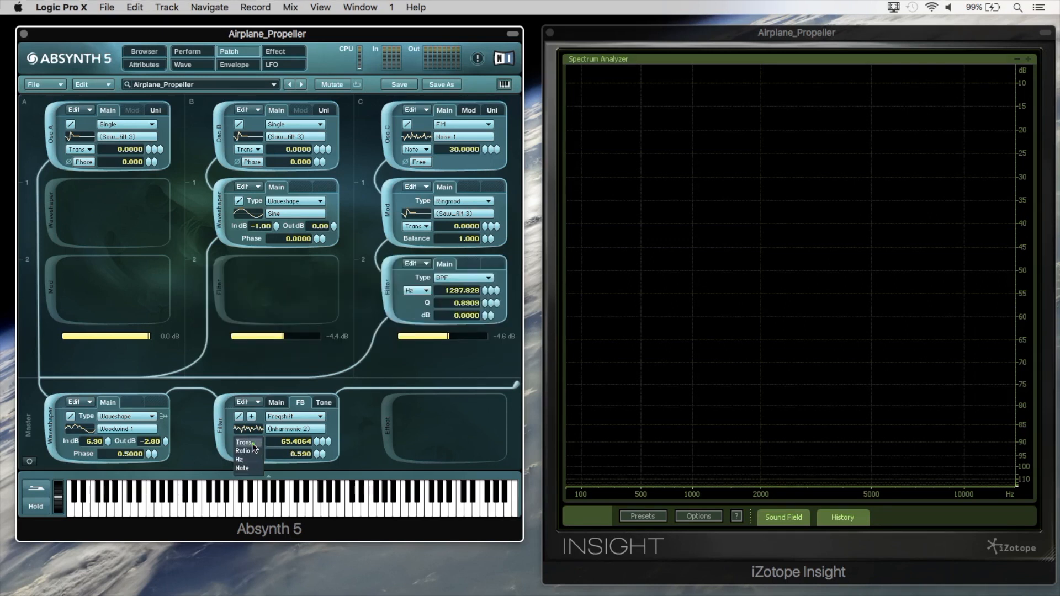
left_click(245, 442)
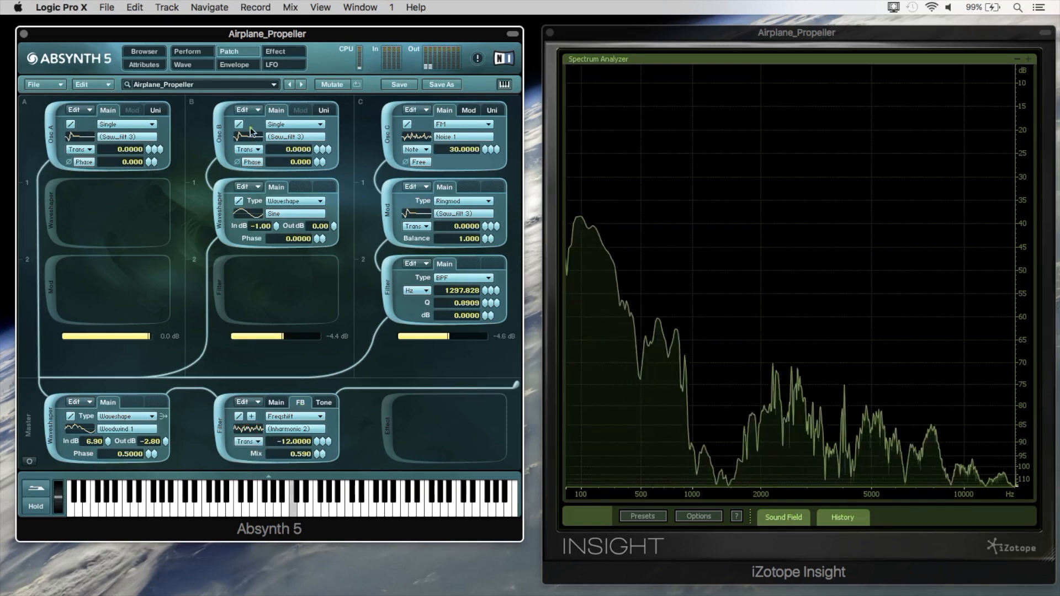
left_click(194, 53)
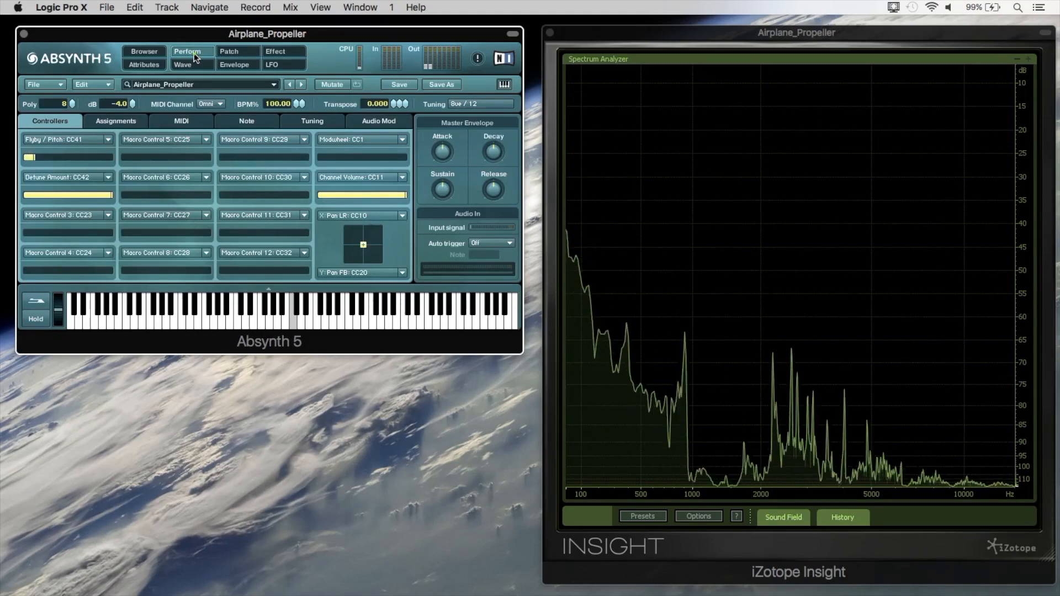
left_click(230, 51)
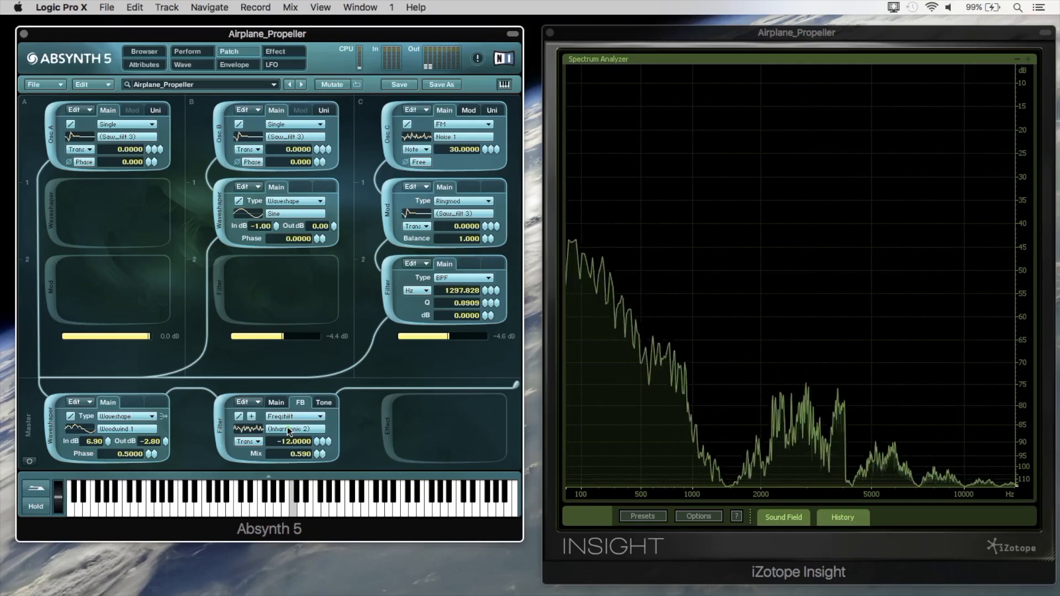
Try assigning the master filter's feedback frequency shift to the Flyby / Pitch macro control, and open that macro's assignments.
right_click(321, 443)
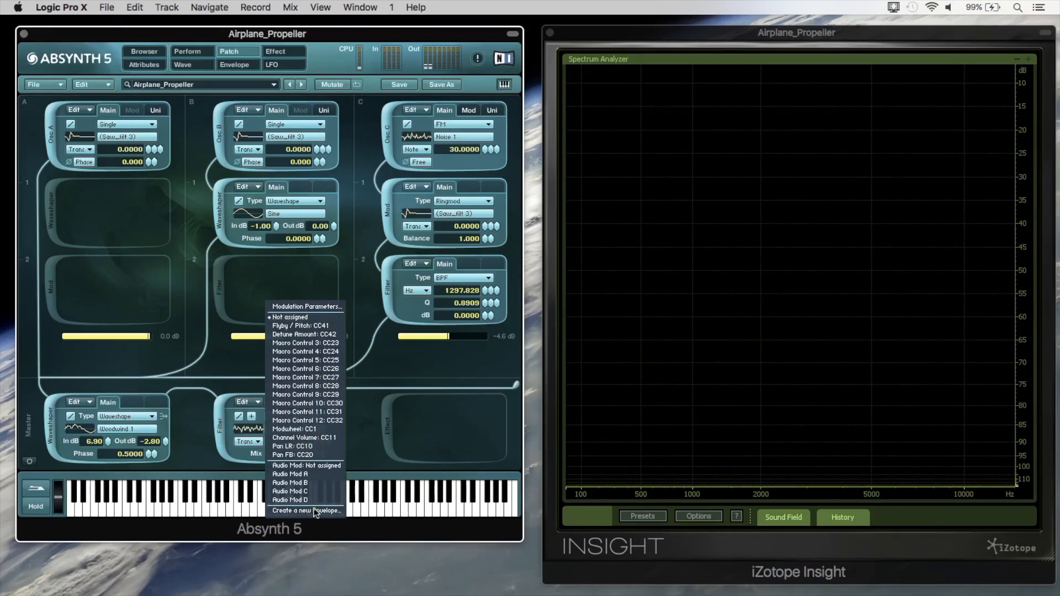
left_click(315, 326)
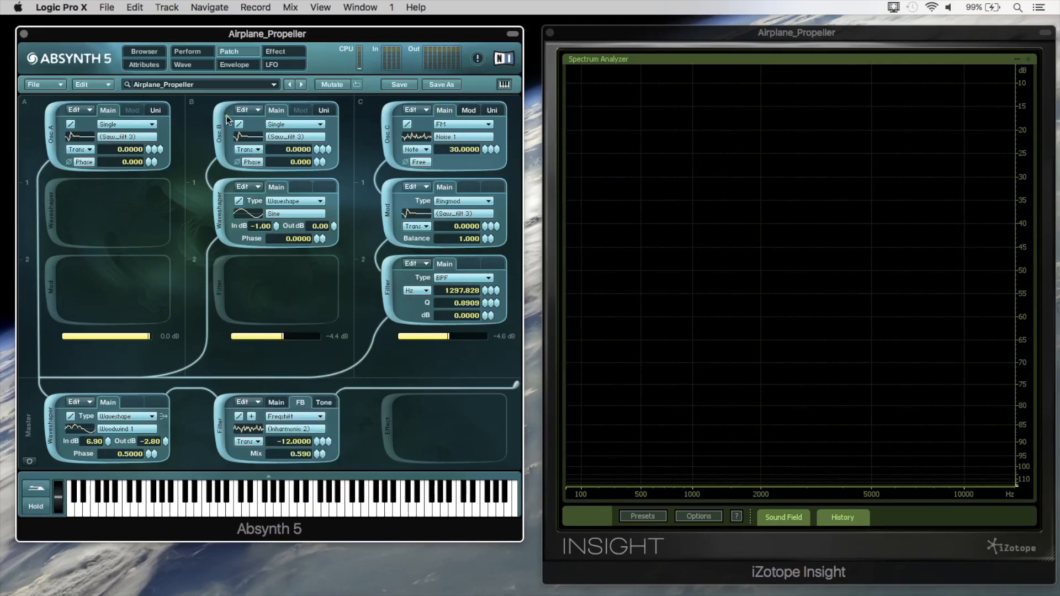
left_click(204, 54)
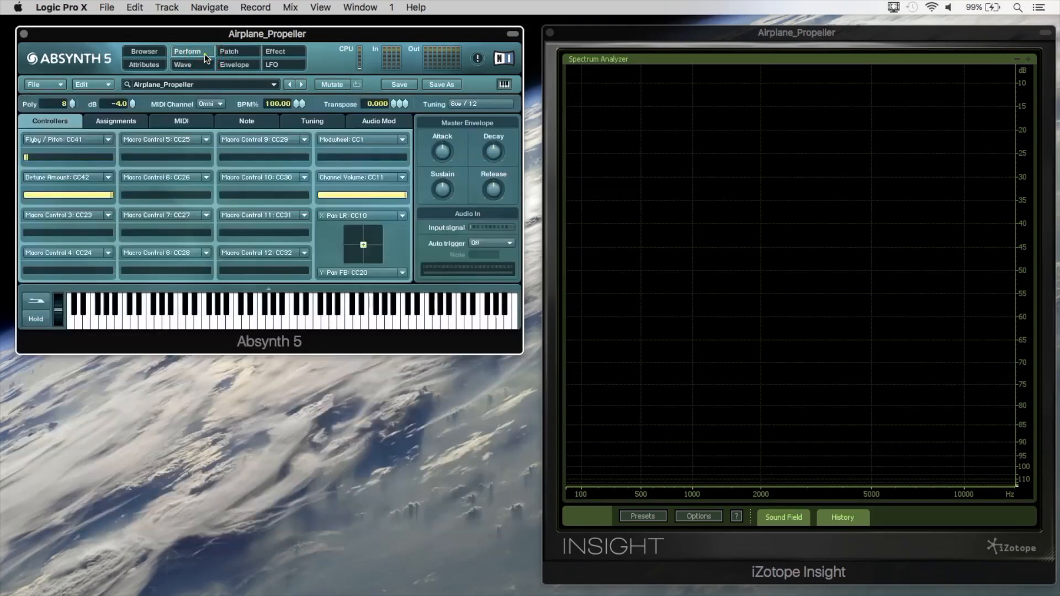
left_click(128, 124)
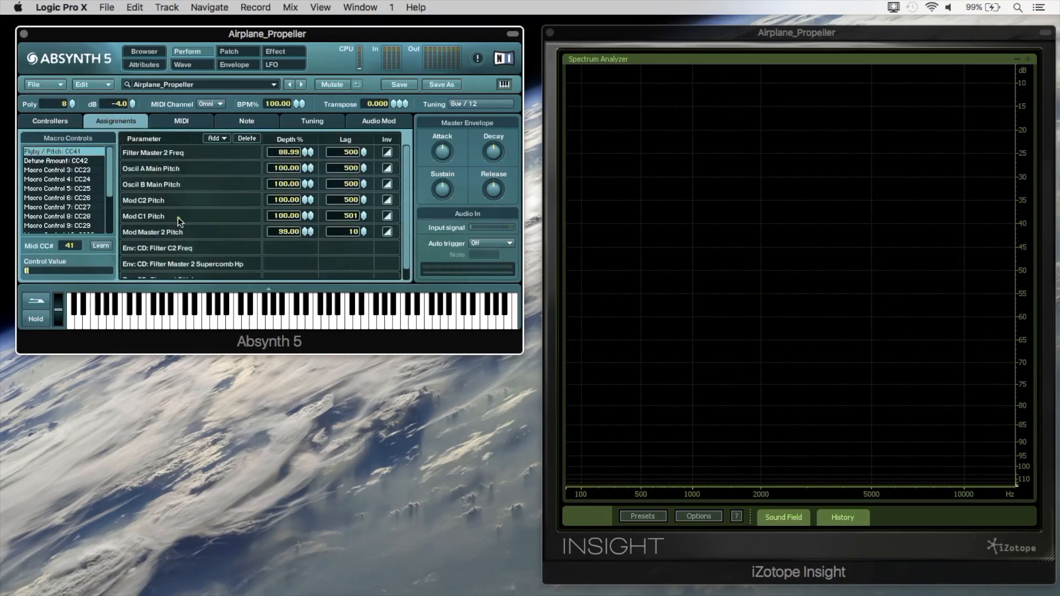
Set the Mod Master 2 Pitch assignment's depth to 80.00 % and its lag to 504.
left_click(158, 233)
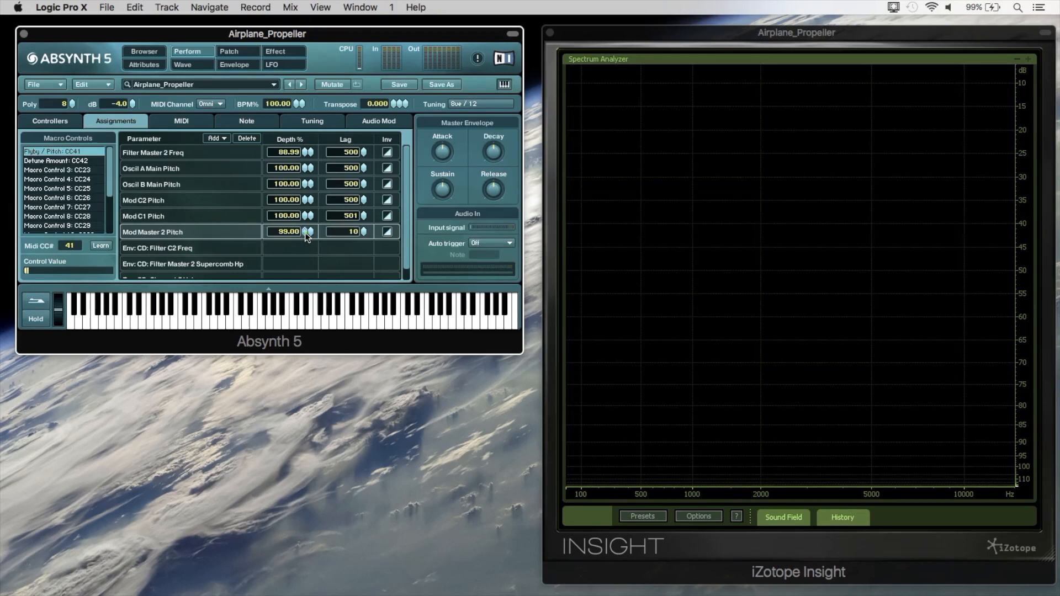
left_click_drag(307, 234, 356, 70)
left_click_drag(364, 234, 373, 148)
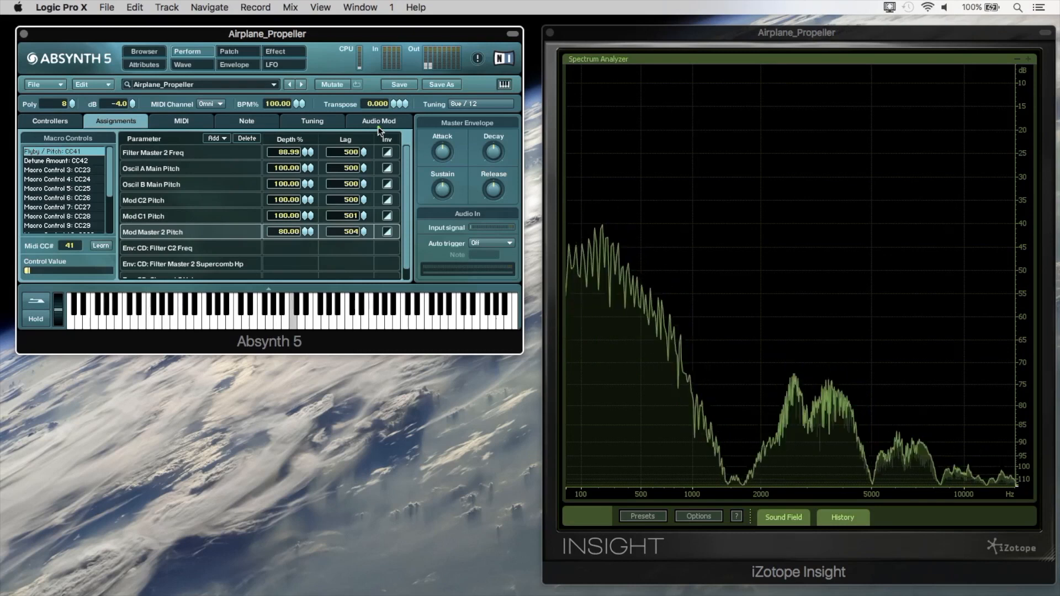
Audition Mod Master 2 Pitch depths of 34, 25 and 100 % while sweeping Flyby / Pitch, and remove the assignment.
left_click_drag(307, 238, 303, 262)
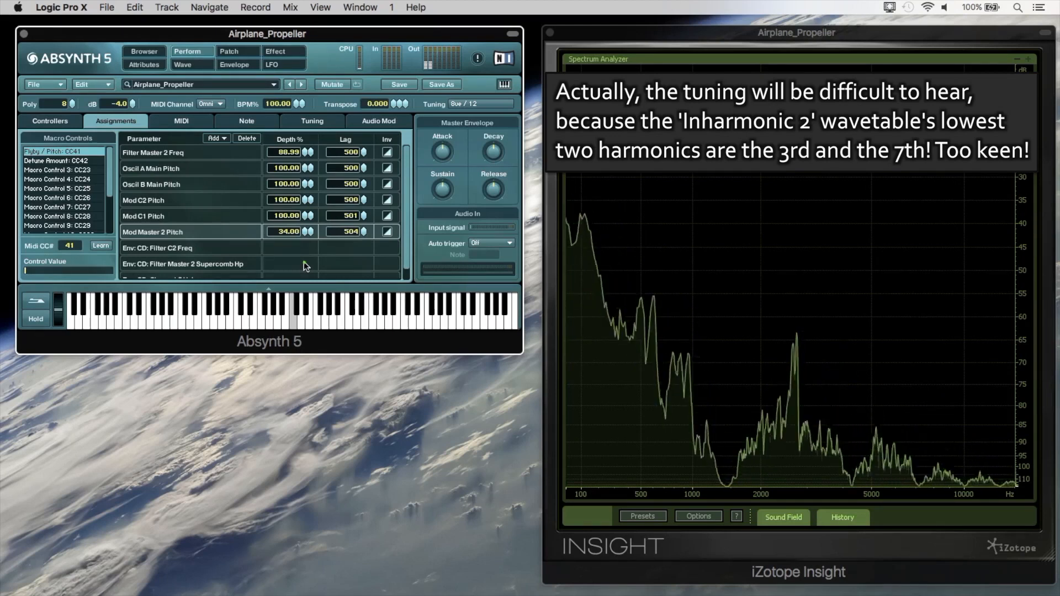
left_click_drag(304, 232, 303, 237)
left_click(303, 236)
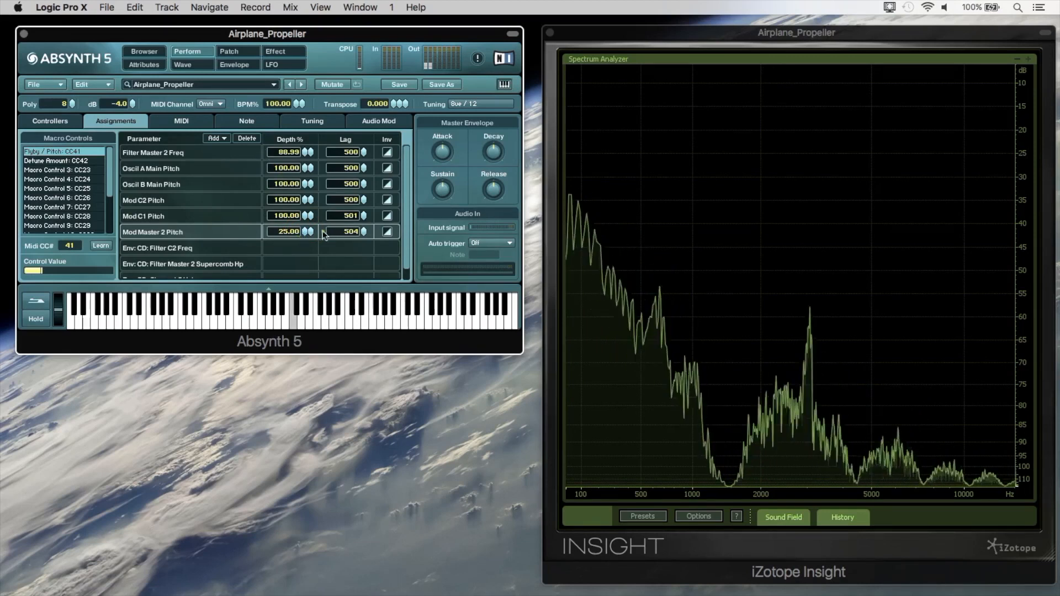
left_click_drag(307, 236, 303, 182)
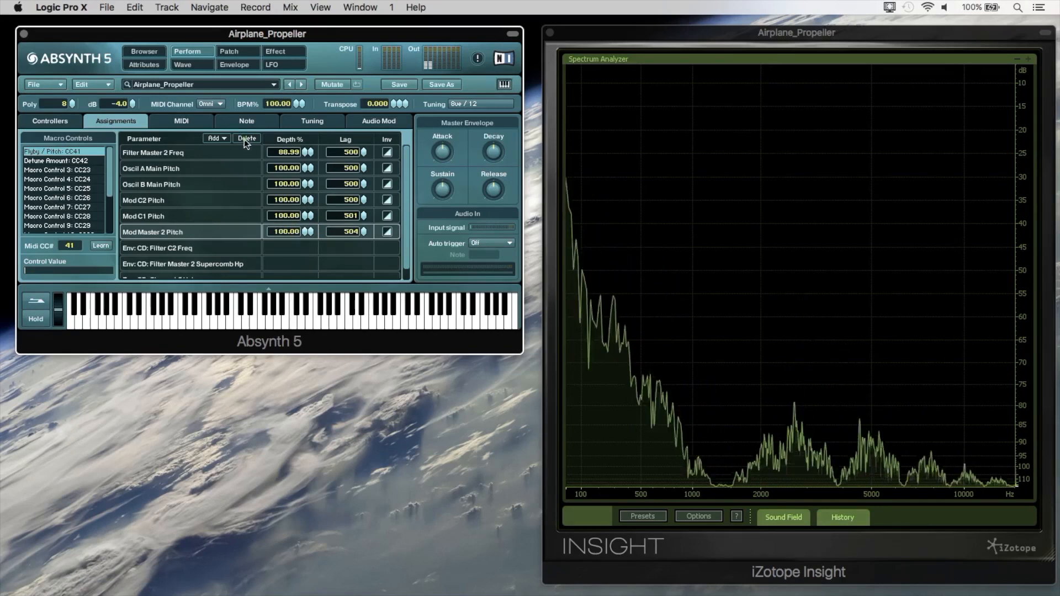
Open the envelope of the master filter's Supercomb high-pass and set its first breakpoint to 427.1488 Hz.
left_click(234, 52)
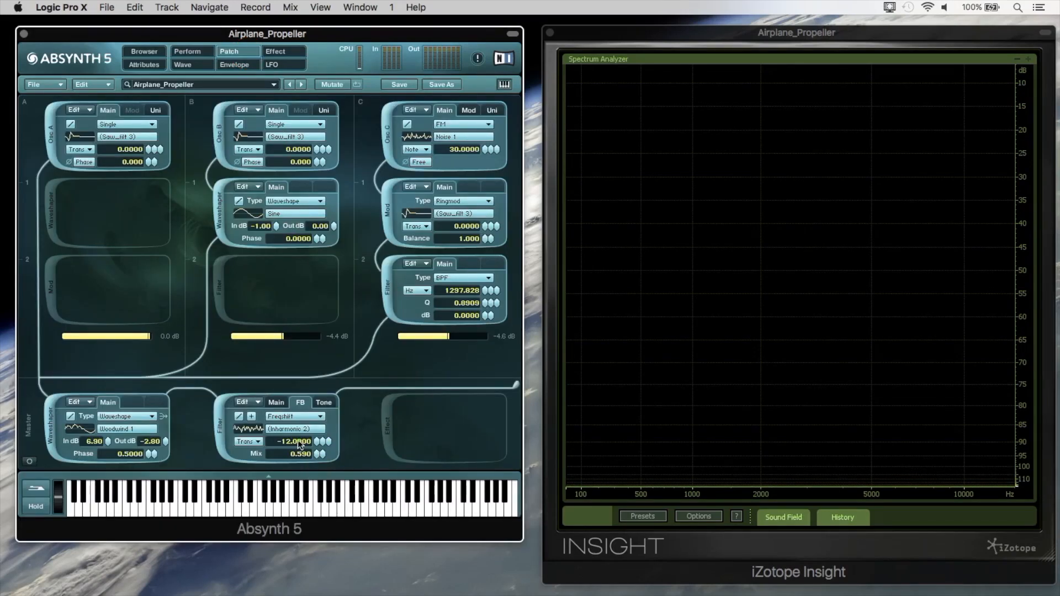
left_click(323, 404)
right_click(288, 441)
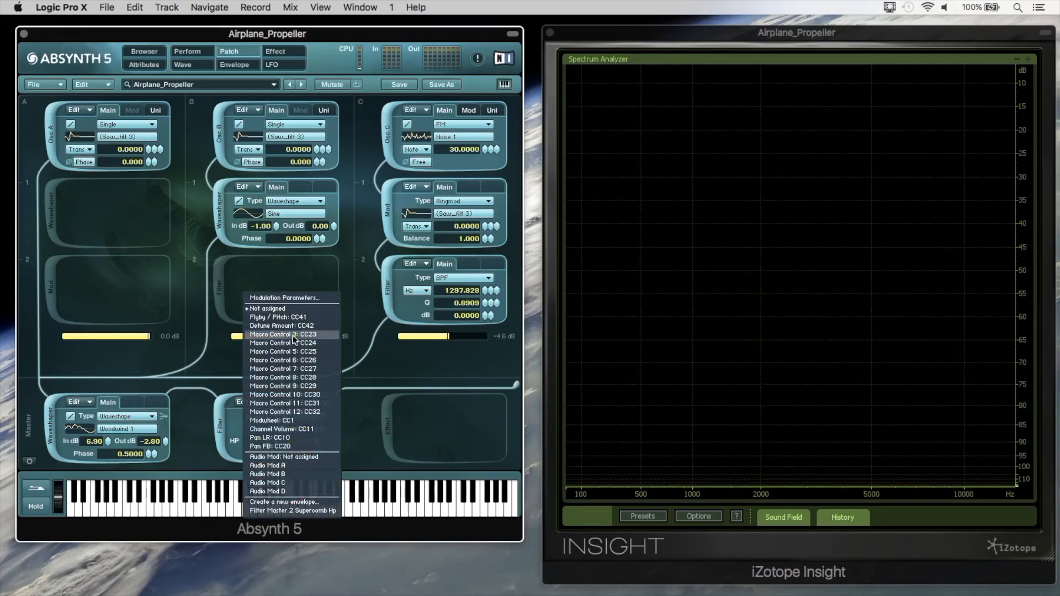
left_click(306, 512)
left_click_drag(171, 182, 464, 215)
left_click_drag(217, 186, 395, 187)
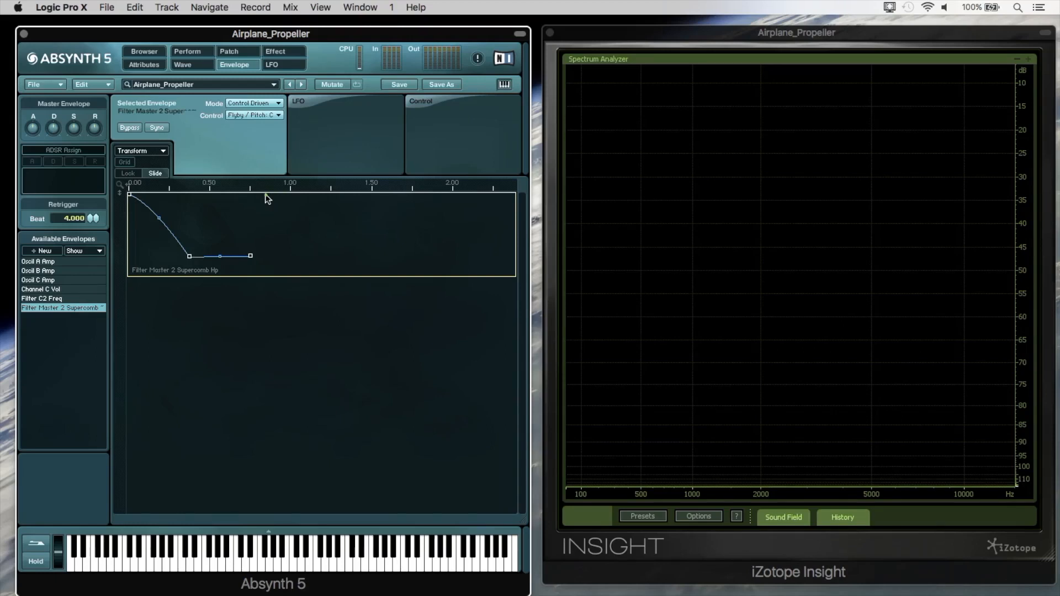
left_click(130, 196)
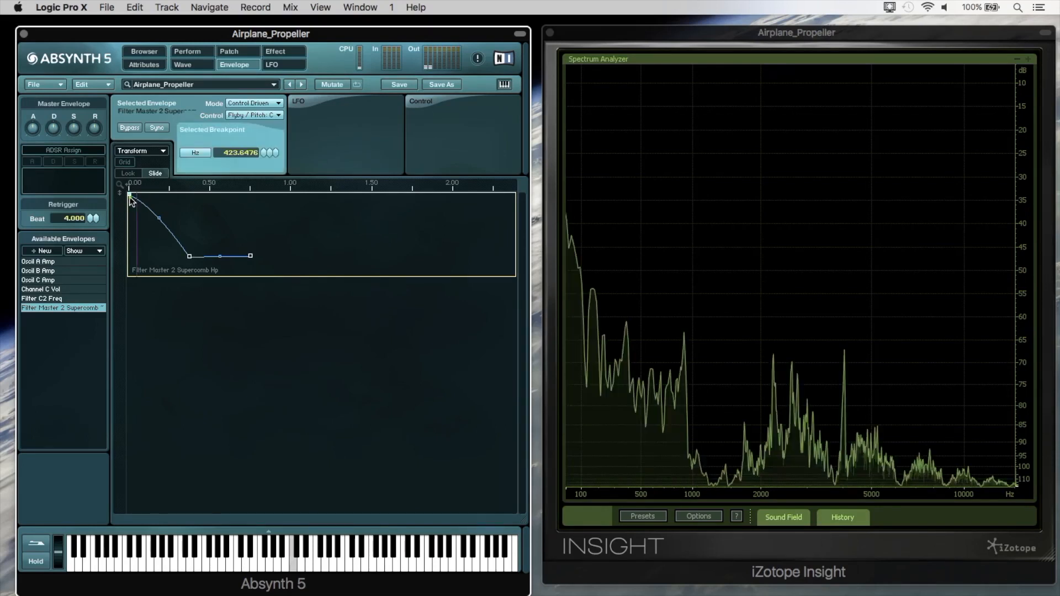
left_click_drag(129, 216, 118, 149)
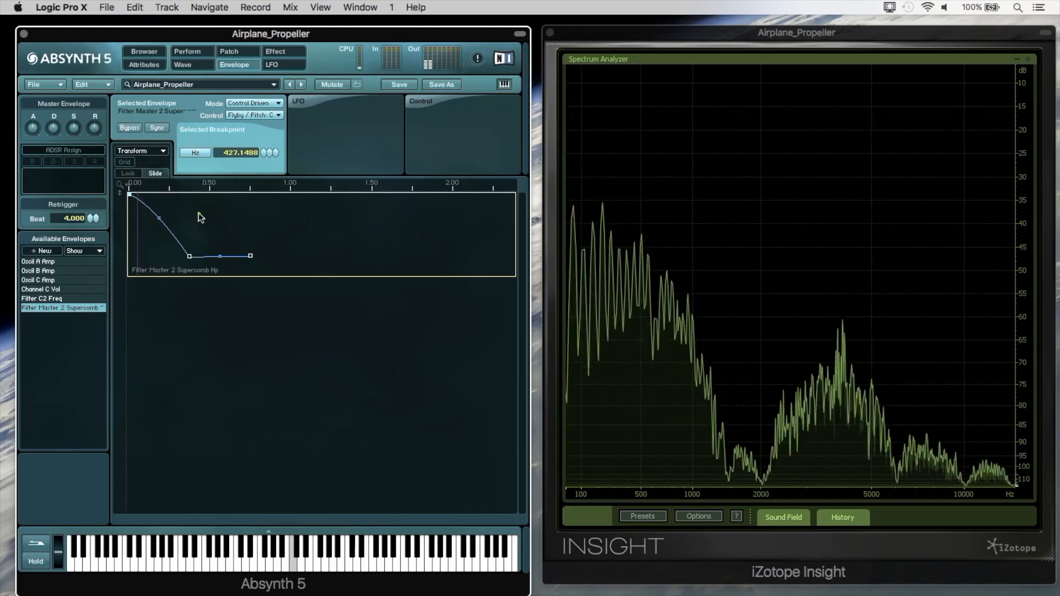
Examine the master filter's Resonant tone settings and its Freqshift feedback section while a note plays.
left_click(231, 52)
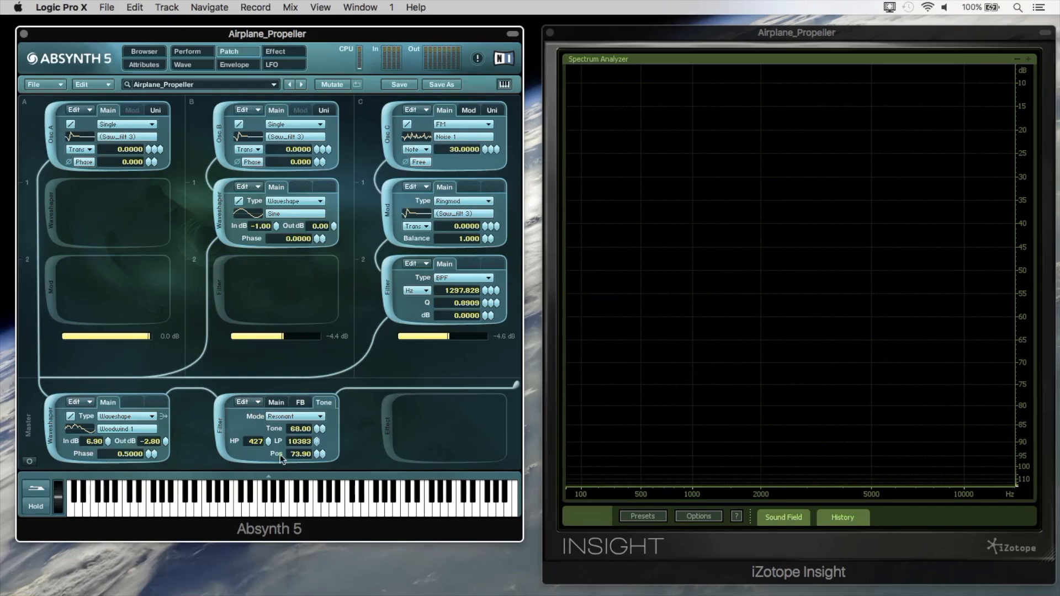
left_click_drag(317, 454, 316, 456)
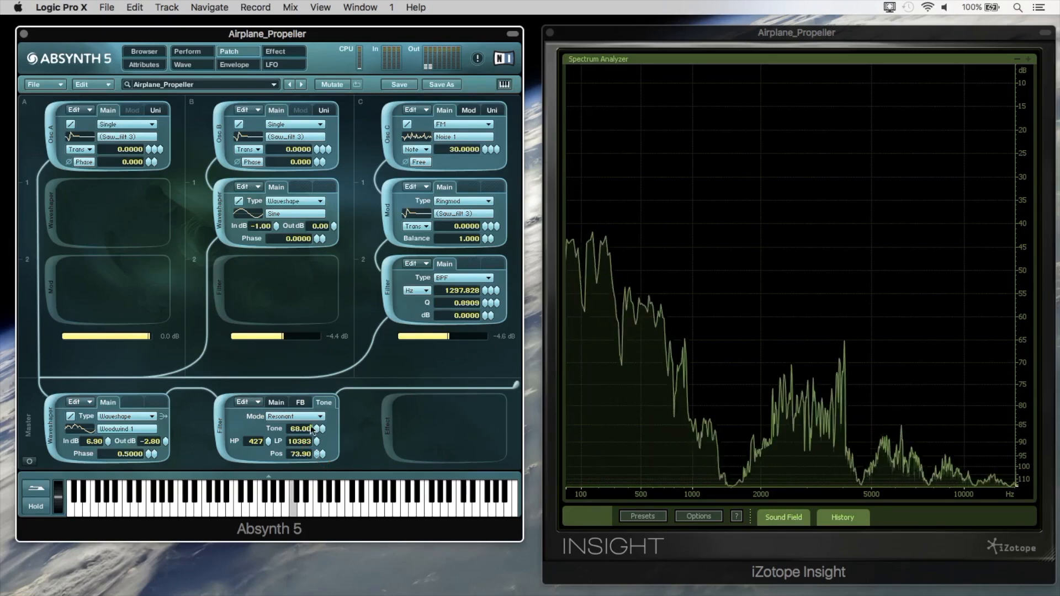
left_click(303, 404)
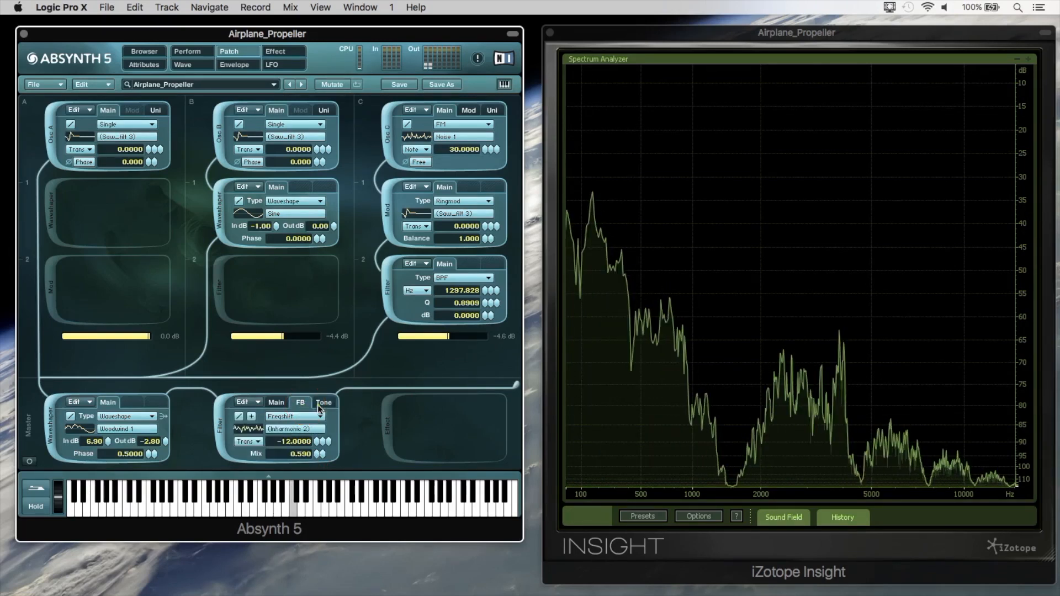
left_click(323, 402)
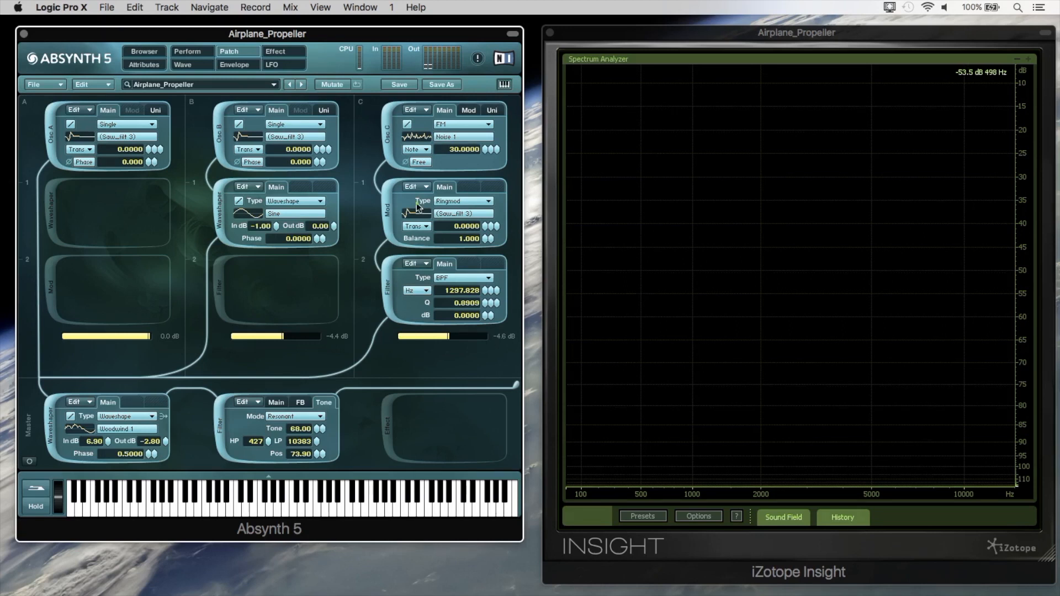
Set the master Supercomb filter's feedback amount to 0.6300 and check the mix in its Freqshift feedback section.
left_click(301, 403)
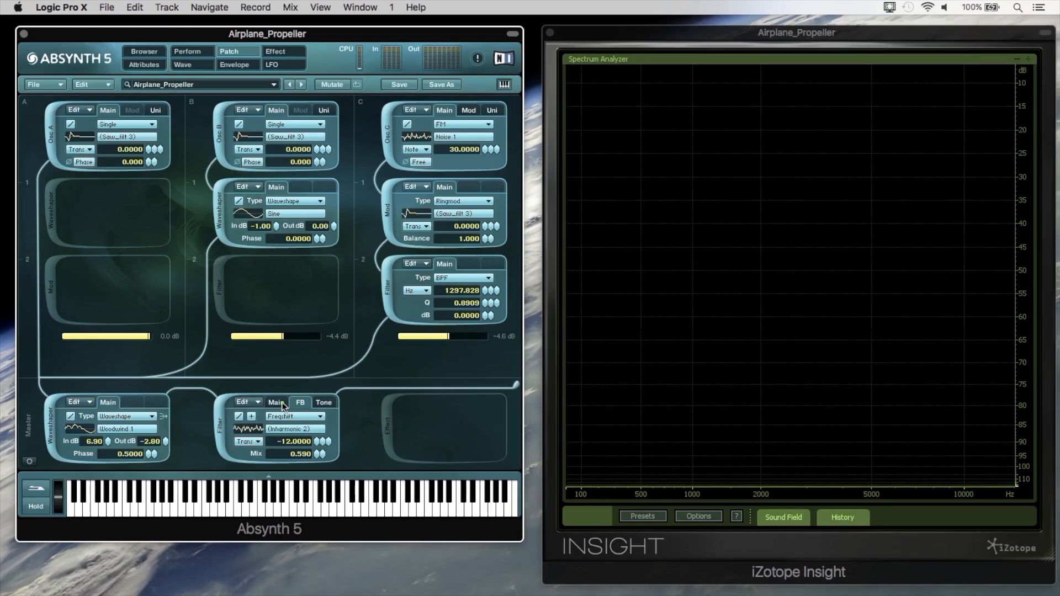
left_click(283, 406)
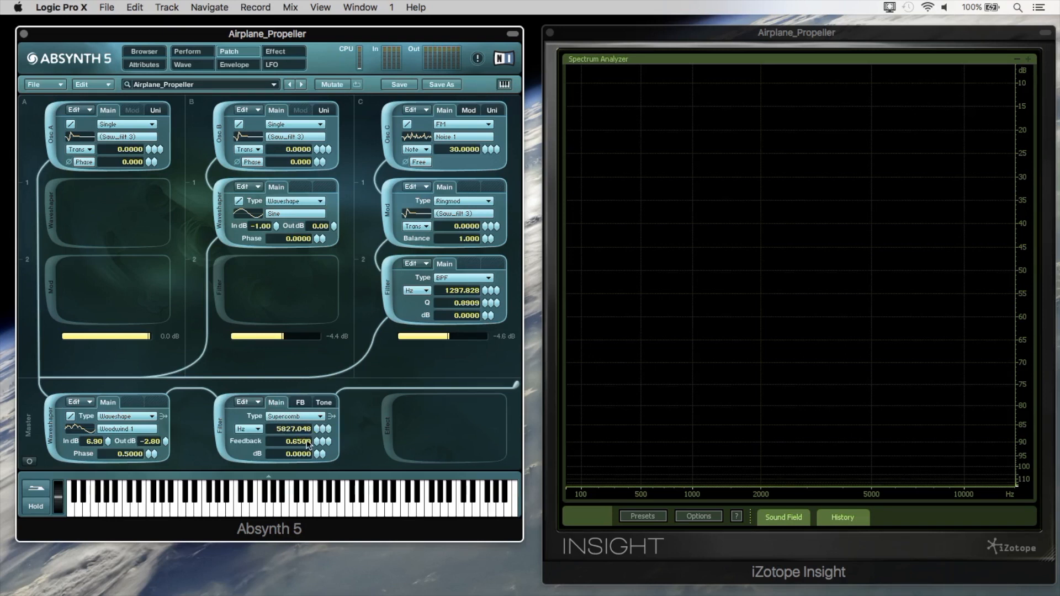
mouse_move(316, 442)
left_mouse_down()
mouse_move(317, 454)
mouse_move(313, 429)
left_mouse_up()
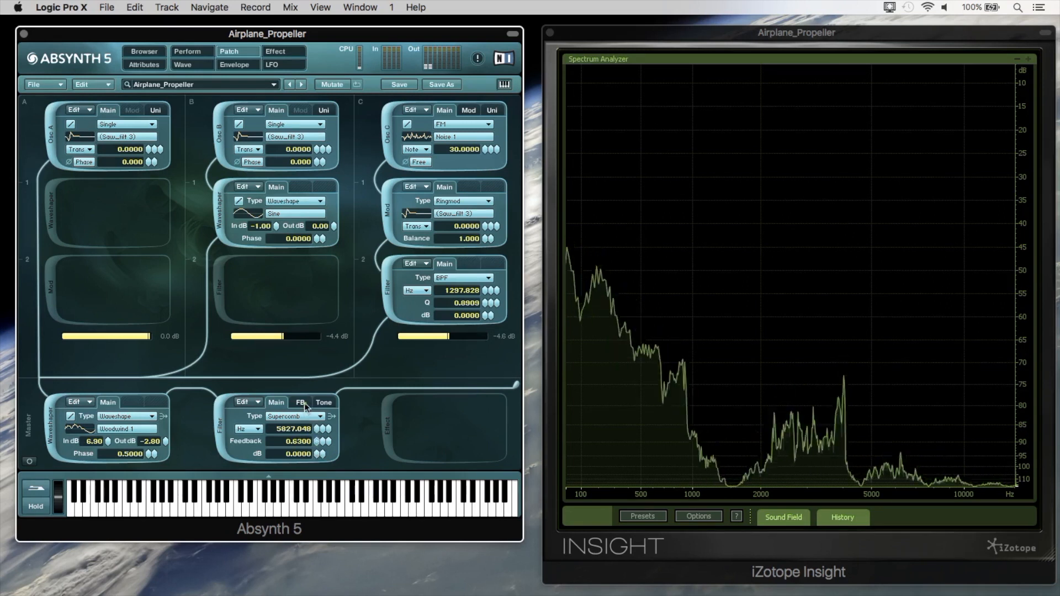
left_click(302, 403)
left_click(320, 455)
left_click(353, 459)
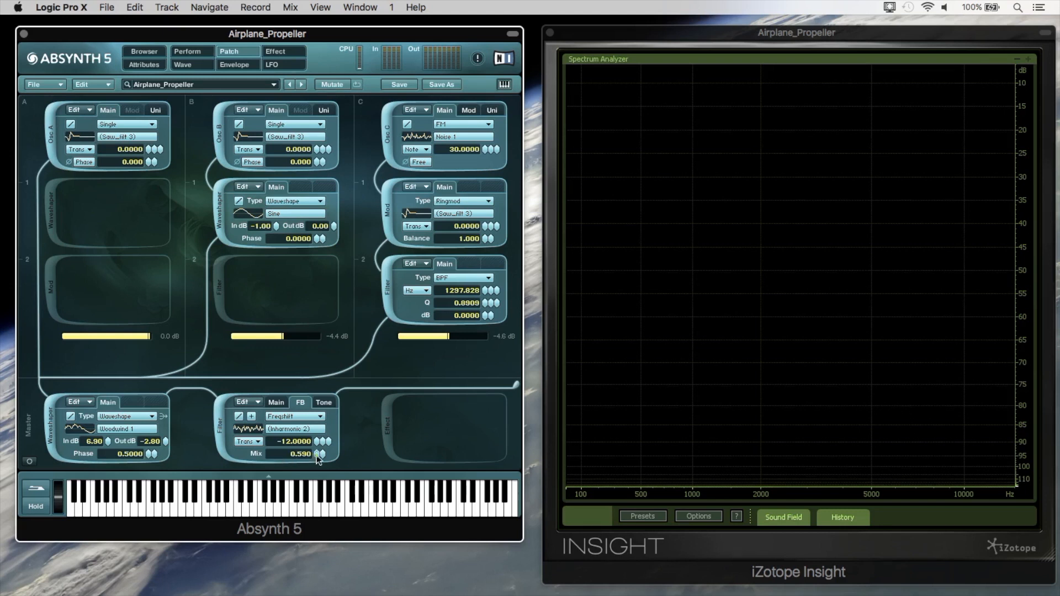
Check the Supercomb frequency's assignment to Flyby / Pitch and try out that macro's control value.
left_click(280, 401)
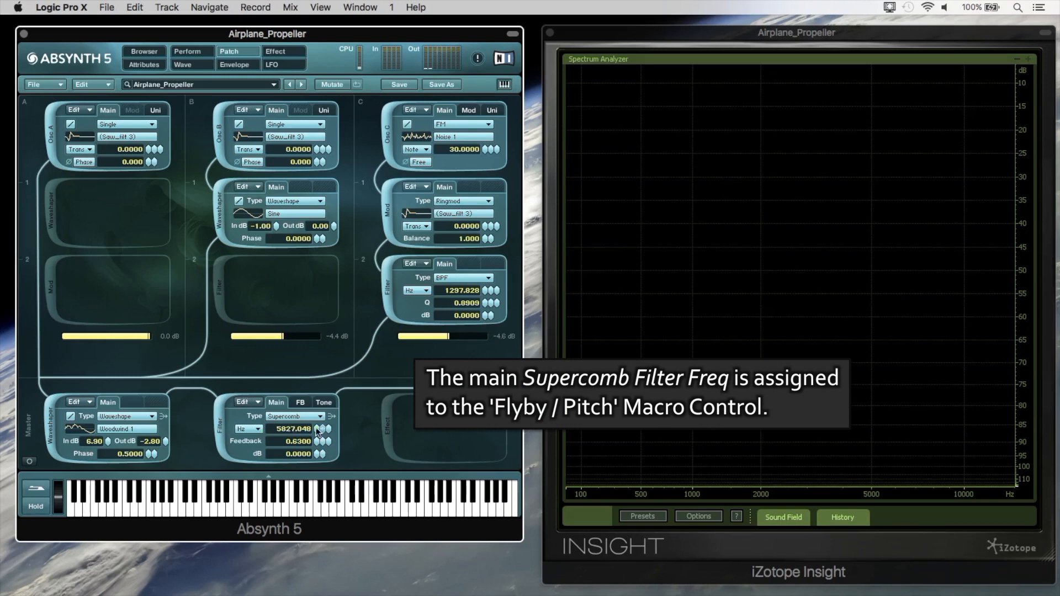
right_click(317, 431)
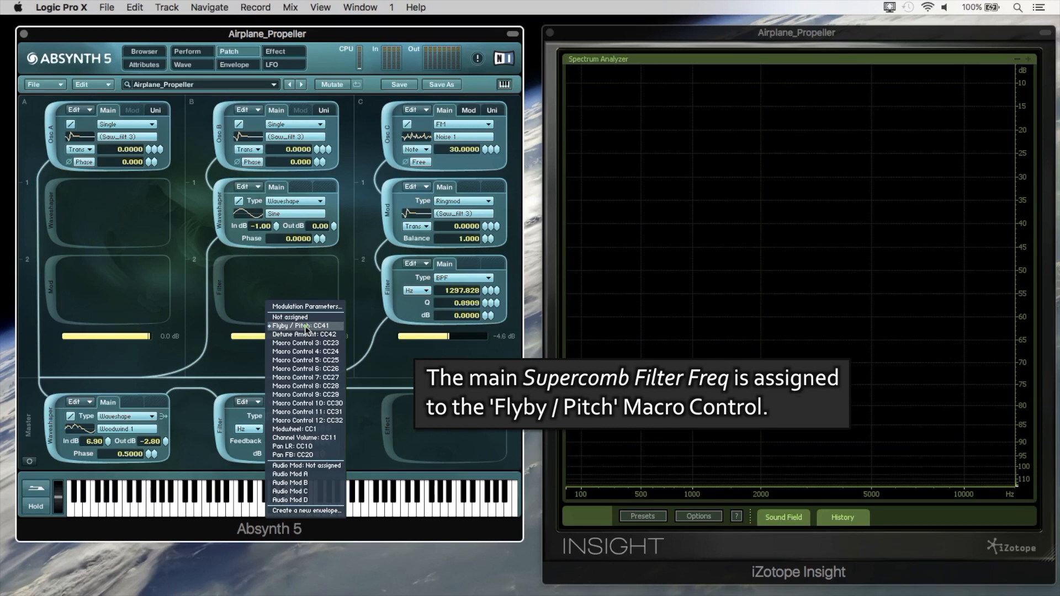
left_click(193, 53)
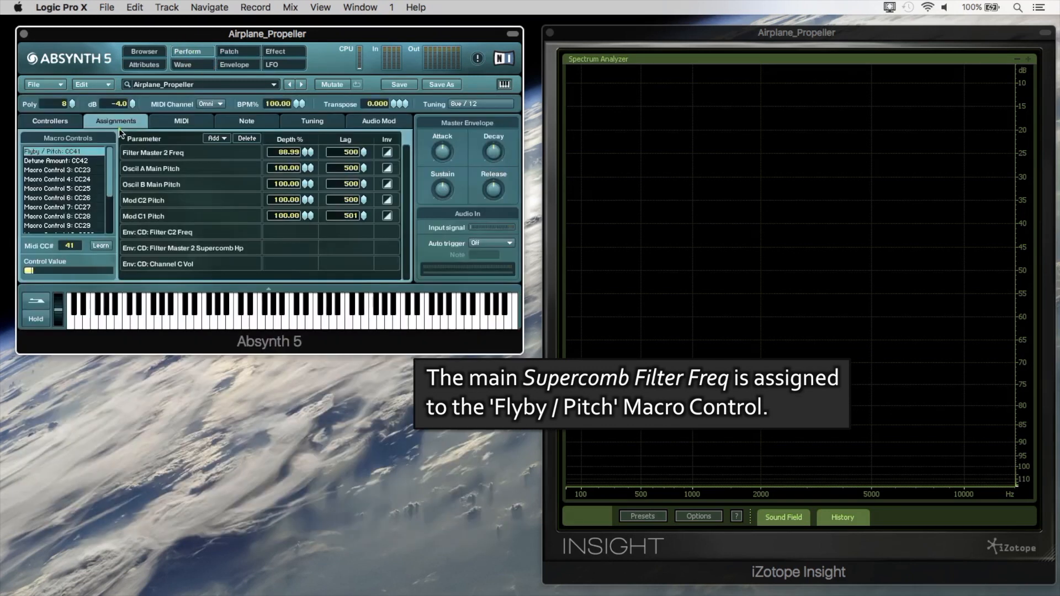
left_click(89, 272)
left_click_drag(89, 272, 91, 271)
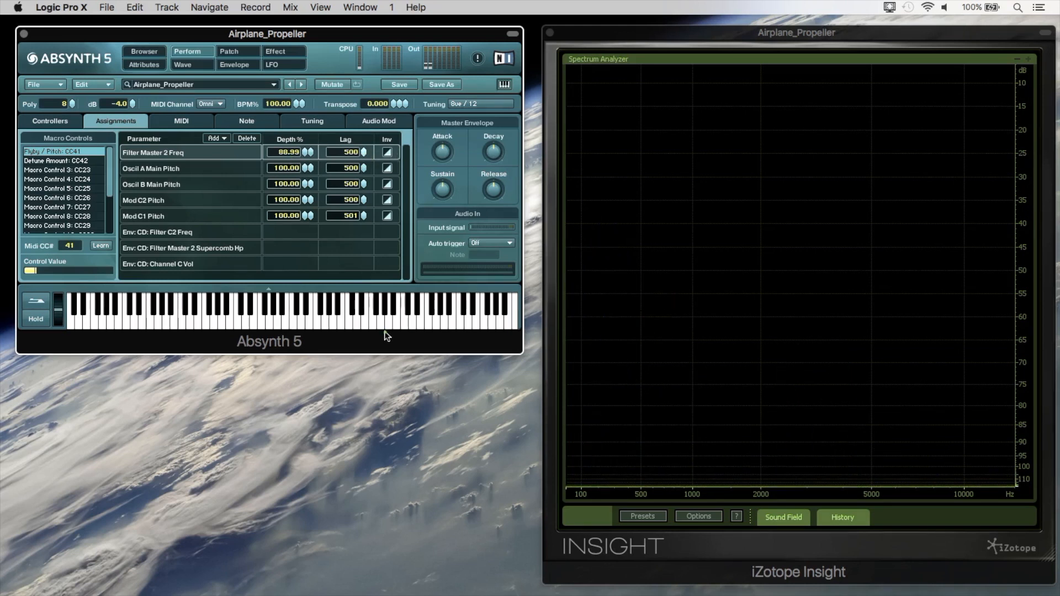
Audition Filter Master 2 Freq lags of 2 and 75 while sweeping Flyby / Pitch, and set the lag to 466.
left_click_drag(393, 478, 393, 524)
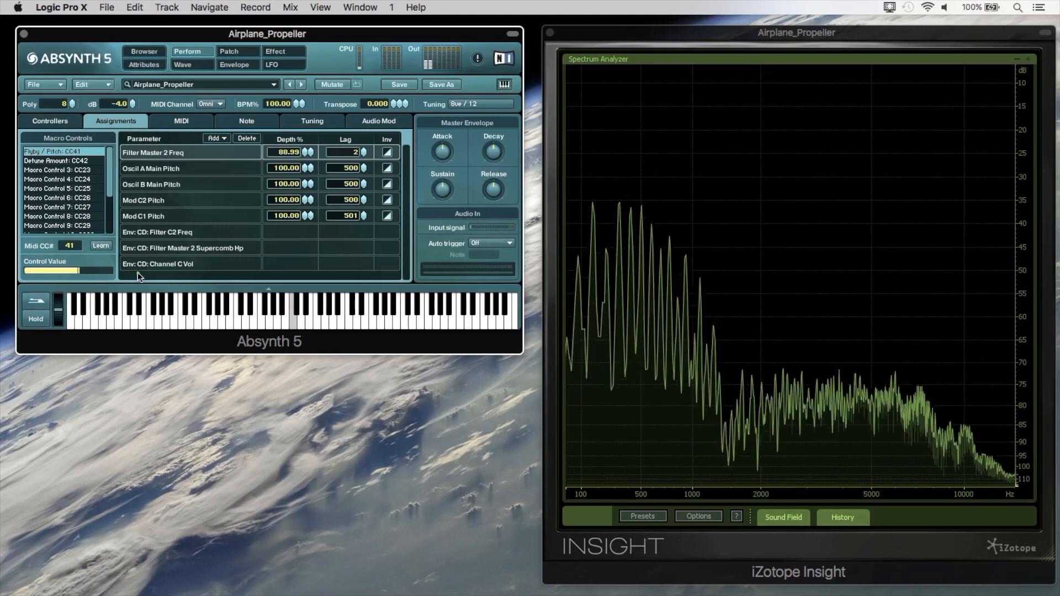
left_click_drag(61, 273, 95, 269)
left_click_drag(363, 153, 362, 129)
left_click_drag(118, 273, 61, 283)
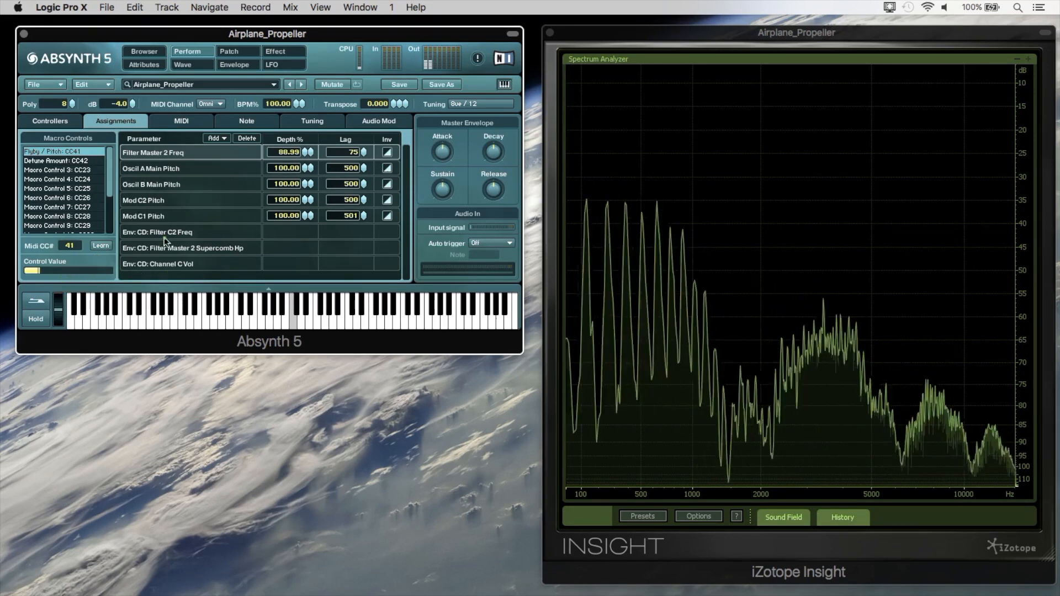
left_click_drag(362, 159, 364, 92)
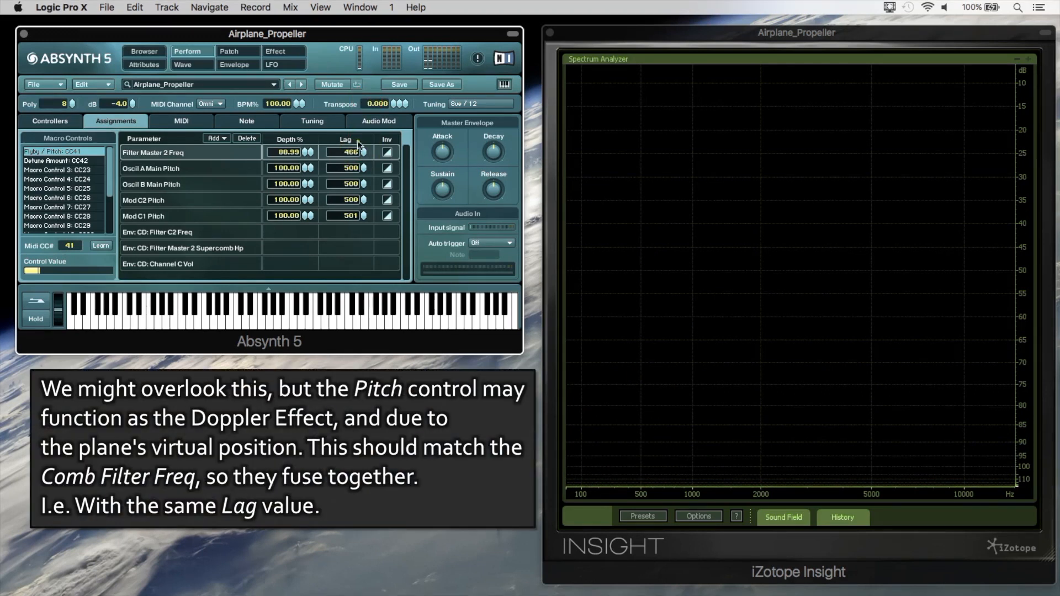
mouse_move(71, 270)
left_mouse_down()
mouse_move(148, 275)
mouse_move(73, 262)
left_mouse_up()
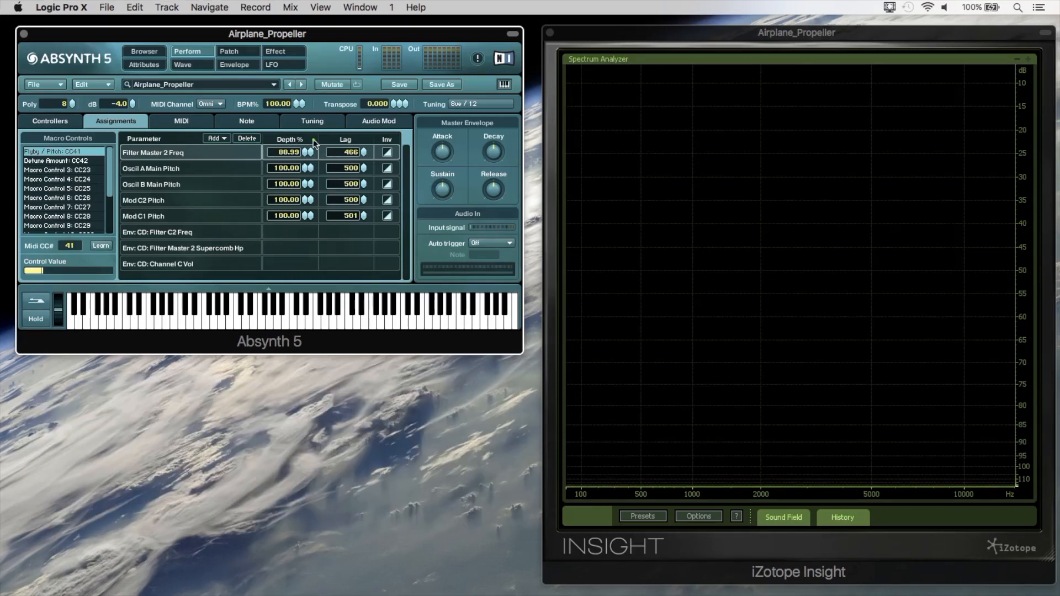
Switch the master filter's feedback frequency shift to a fixed frequency in Hz, at 65.4064.
left_click(245, 49)
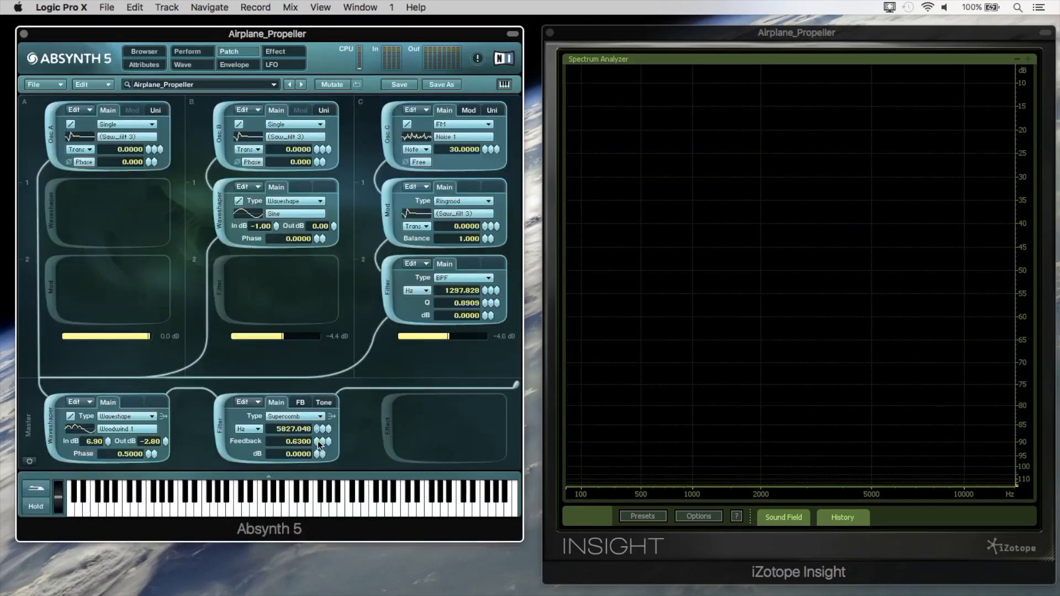
left_click(301, 404)
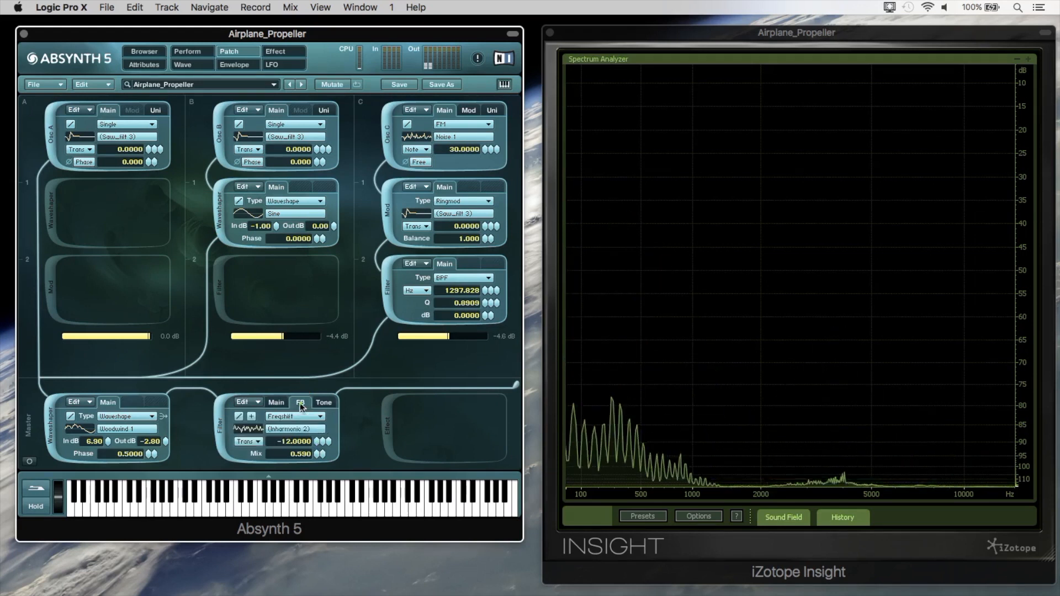
left_click(250, 443)
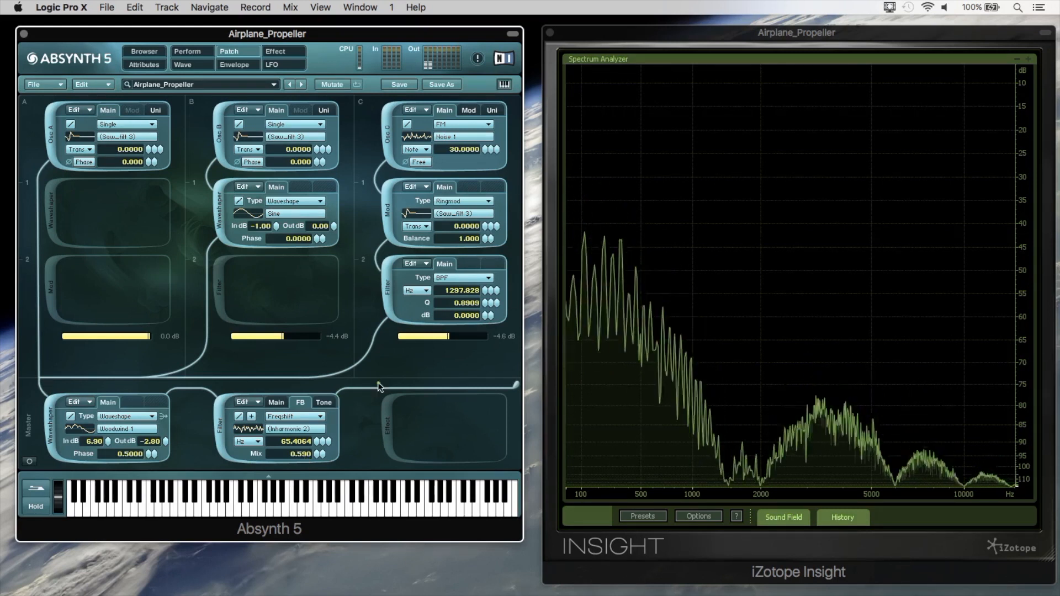
Activate the Aetherizer in the master effect slot and open its detailed parameters.
left_click(386, 418)
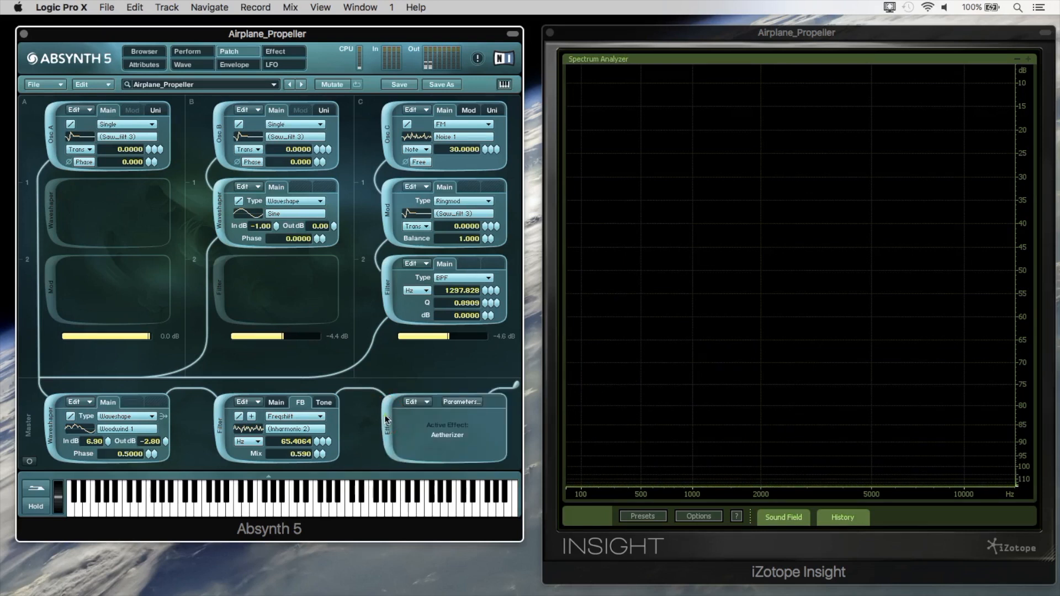
left_click(286, 52)
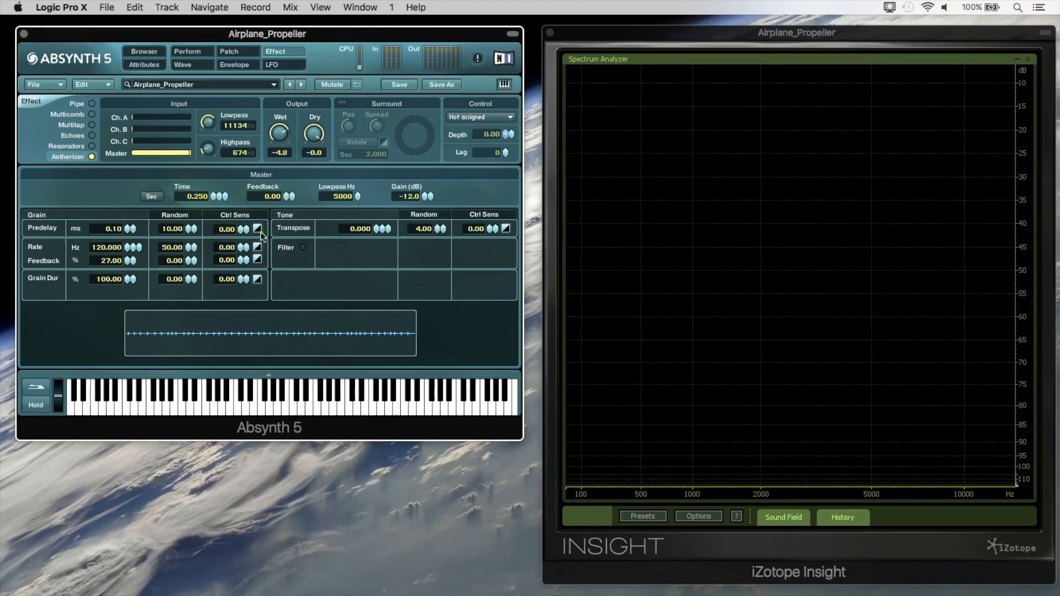
left_click_drag(304, 327, 302, 102)
left_click_drag(358, 391, 360, 2)
left_click(207, 51)
left_click(228, 52)
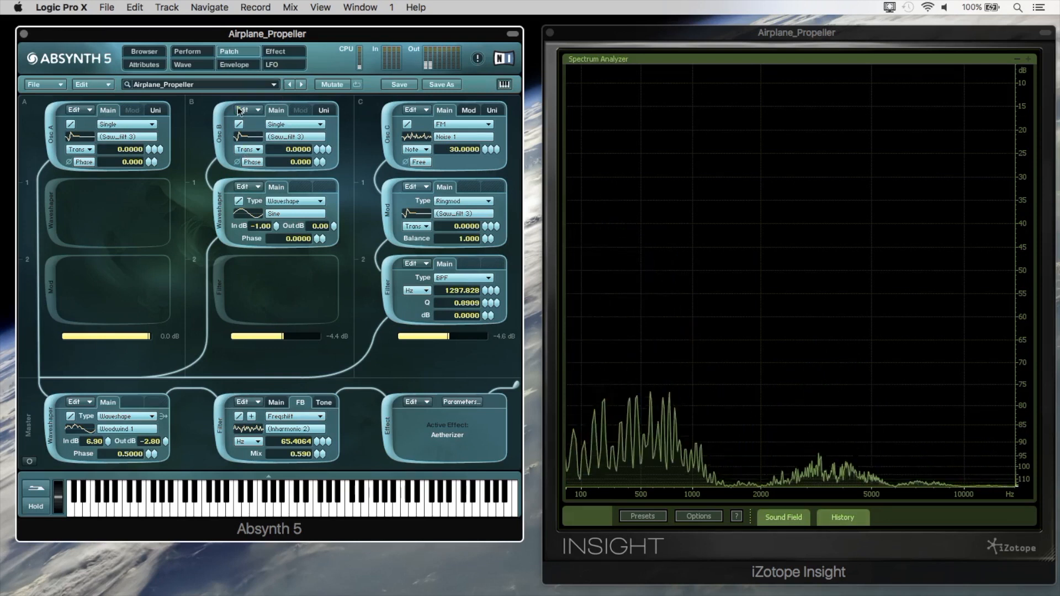
Inspect the start and end breakpoints of the control-driven Filter C2 Freq envelope.
left_click(236, 66)
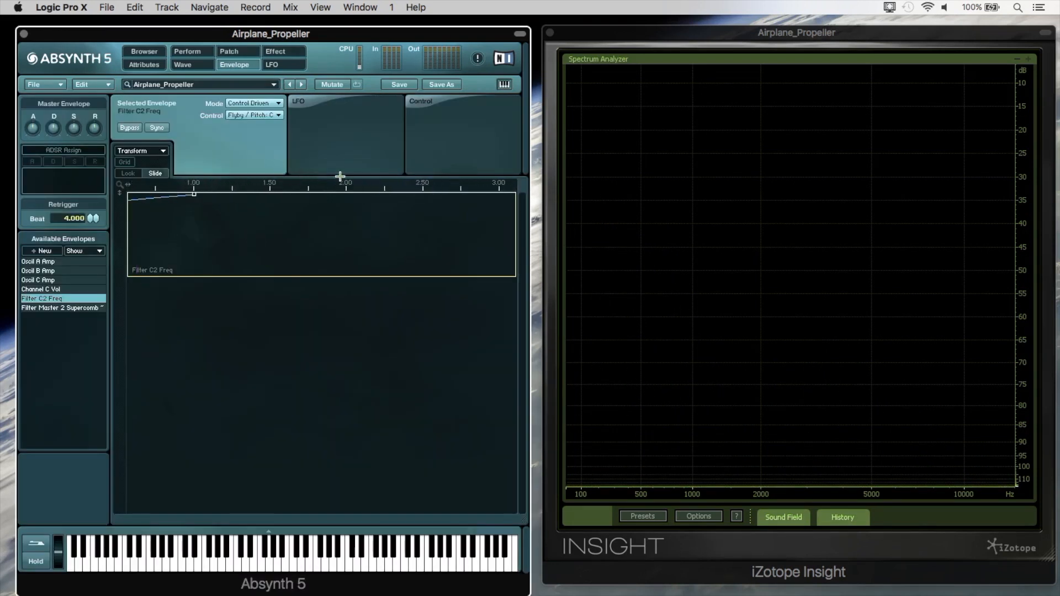
left_click_drag(194, 181, 234, 187)
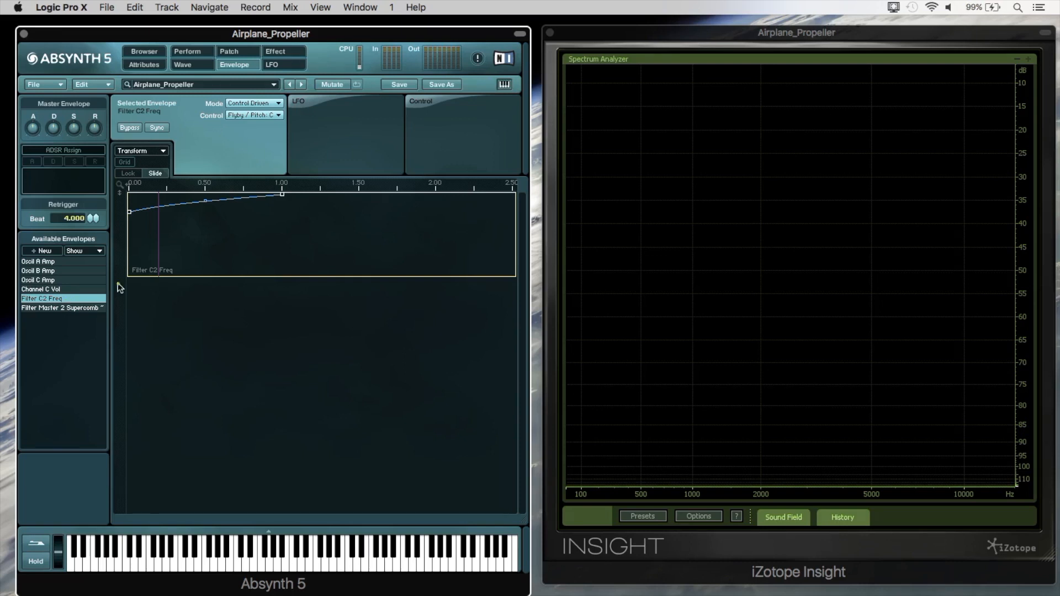
left_click(128, 213)
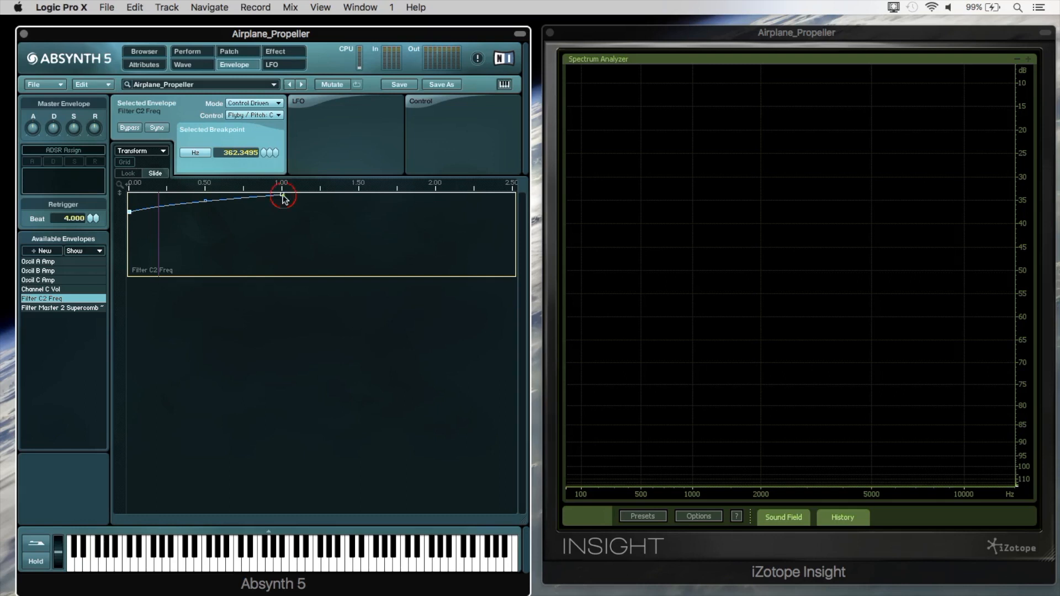
left_click(282, 195)
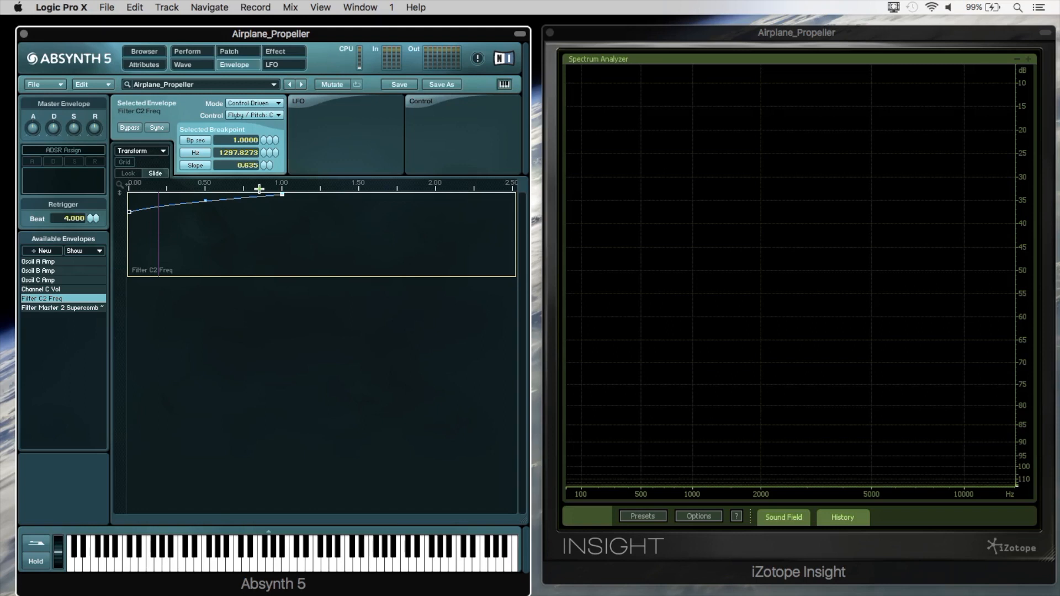
Switch off oscillators A and B and raise channel C's level to 0.0 dB.
left_click(233, 54)
left_click(51, 131)
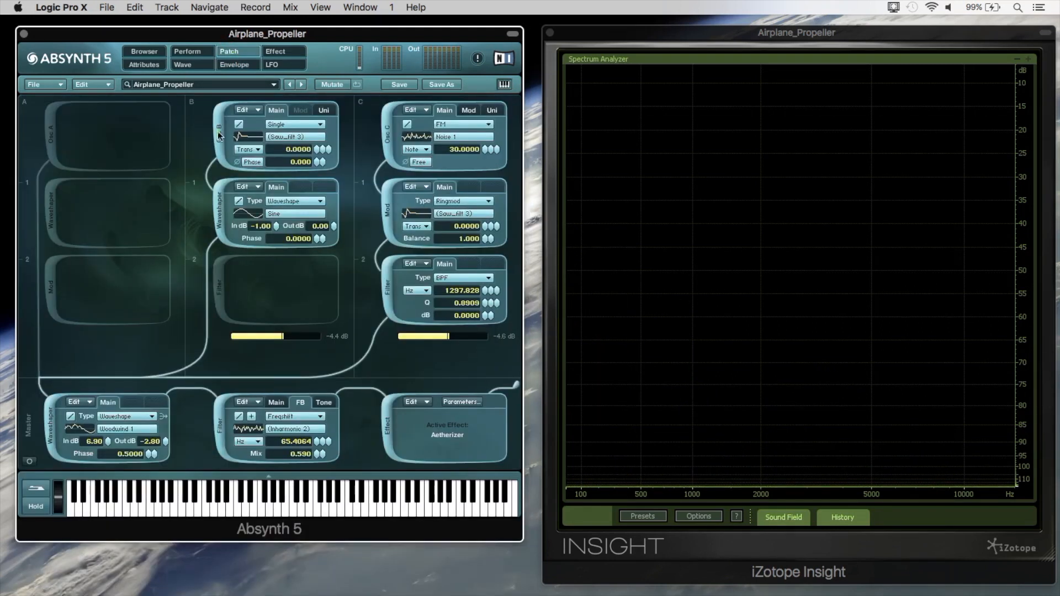
left_click(218, 135)
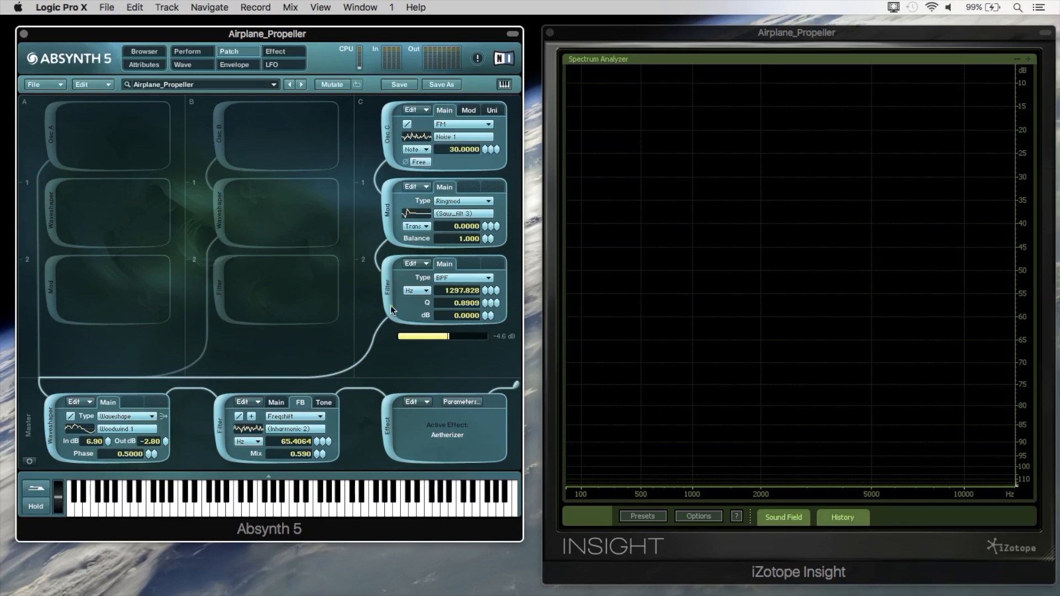
left_click_drag(444, 337, 486, 336)
Set the channel C bandpass filter's Q to 5.9933 and lower the Filter C2 Freq envelope's start breakpoint to about 42.56 Hz.
left_click(188, 52)
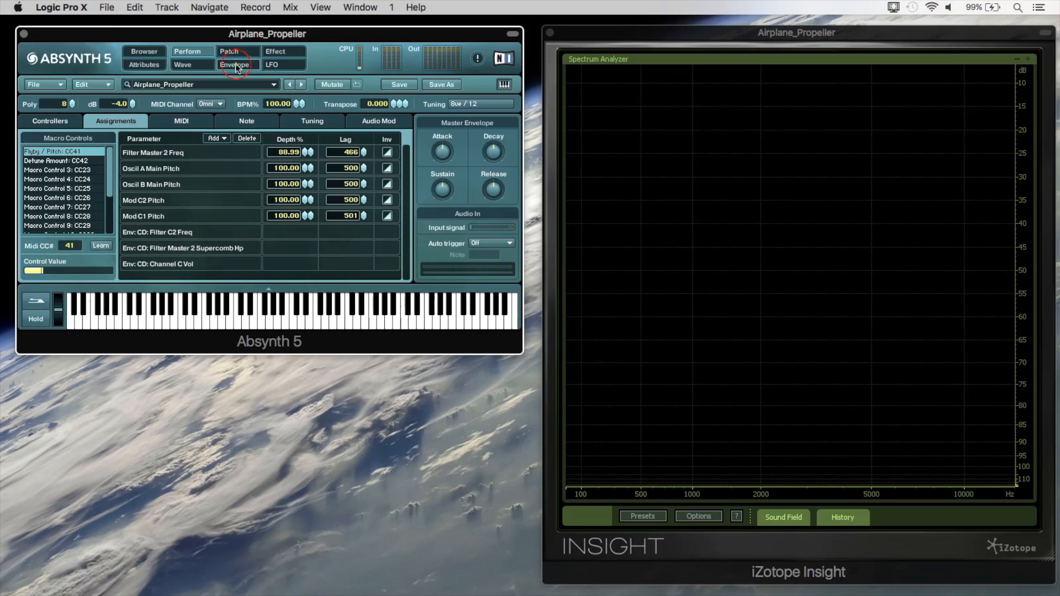
left_click(235, 65)
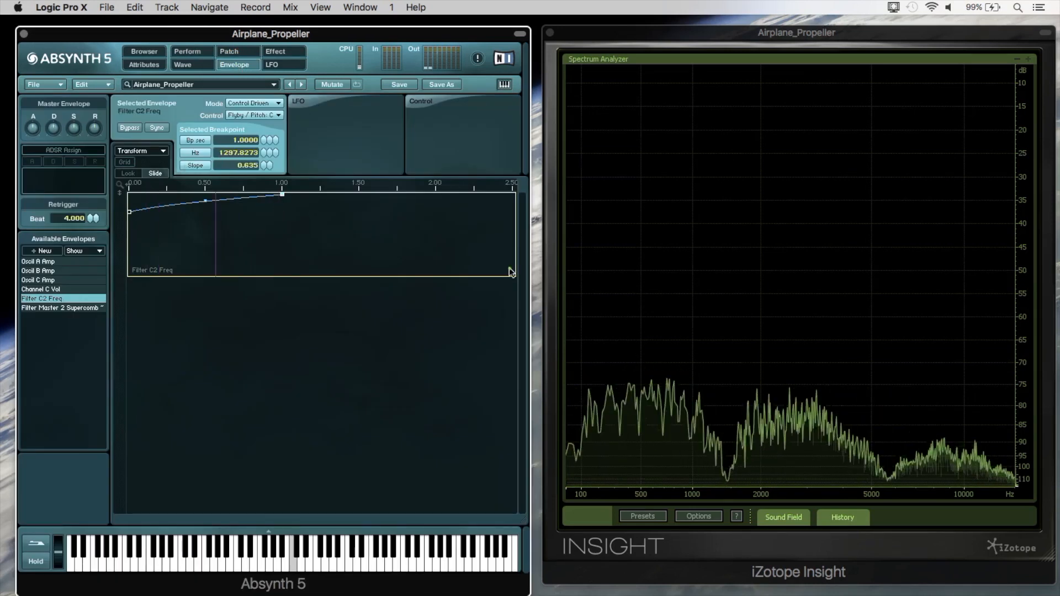
left_click(236, 51)
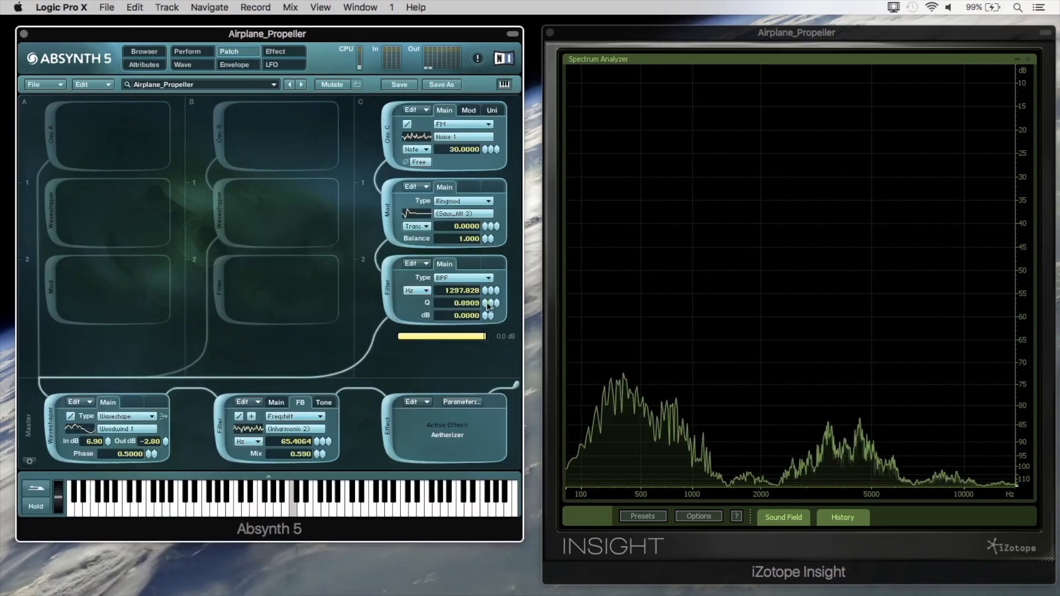
left_click(245, 65)
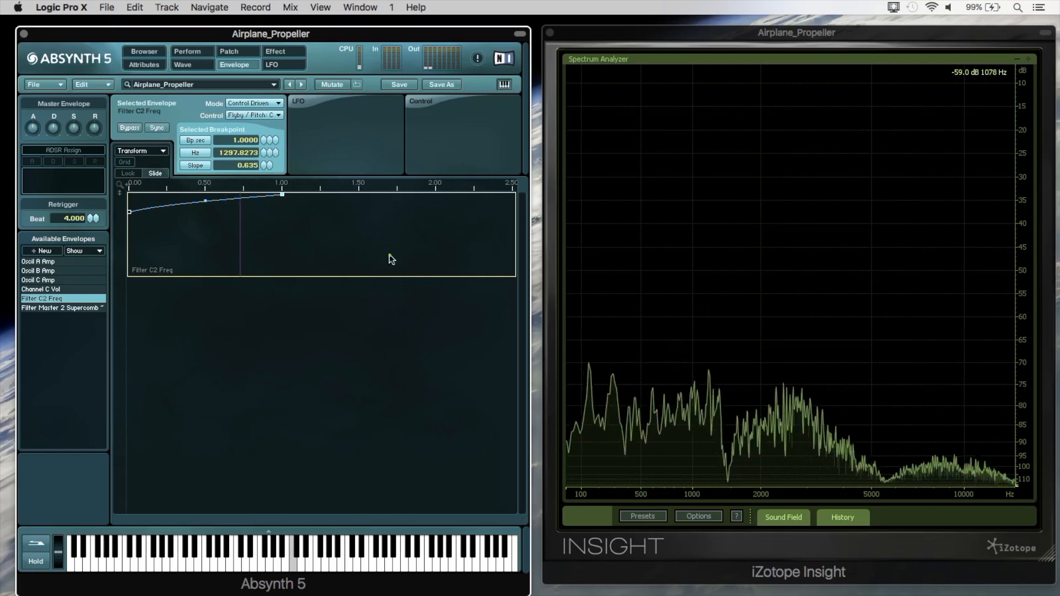
left_click_drag(129, 212, 129, 243)
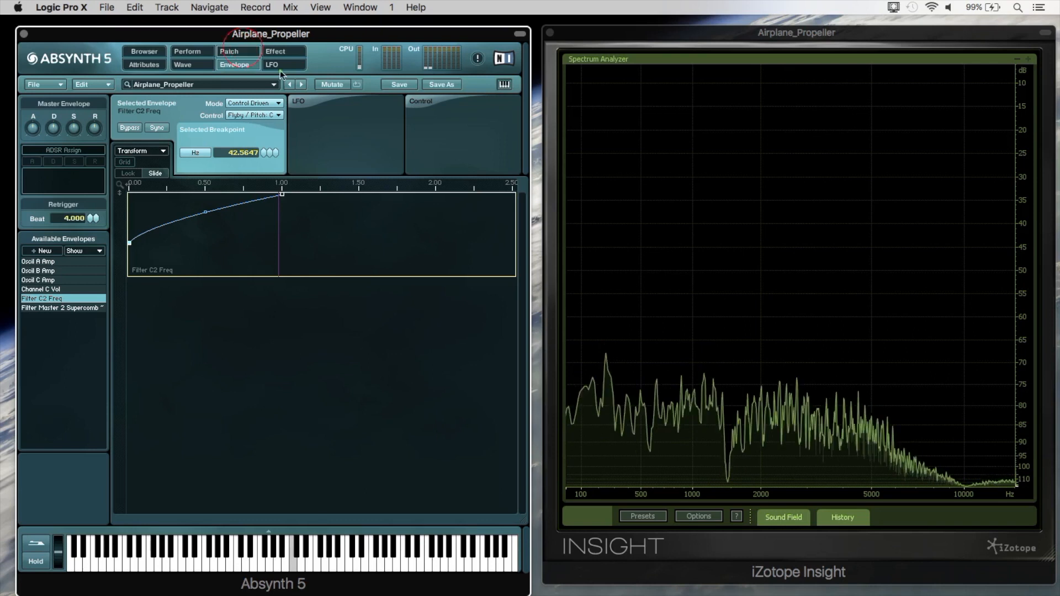
Set the channel C bandpass filter's frequency to 7341.621 Hz and its Q to 0.6675.
left_click(229, 52)
left_click_drag(487, 291, 486, 276)
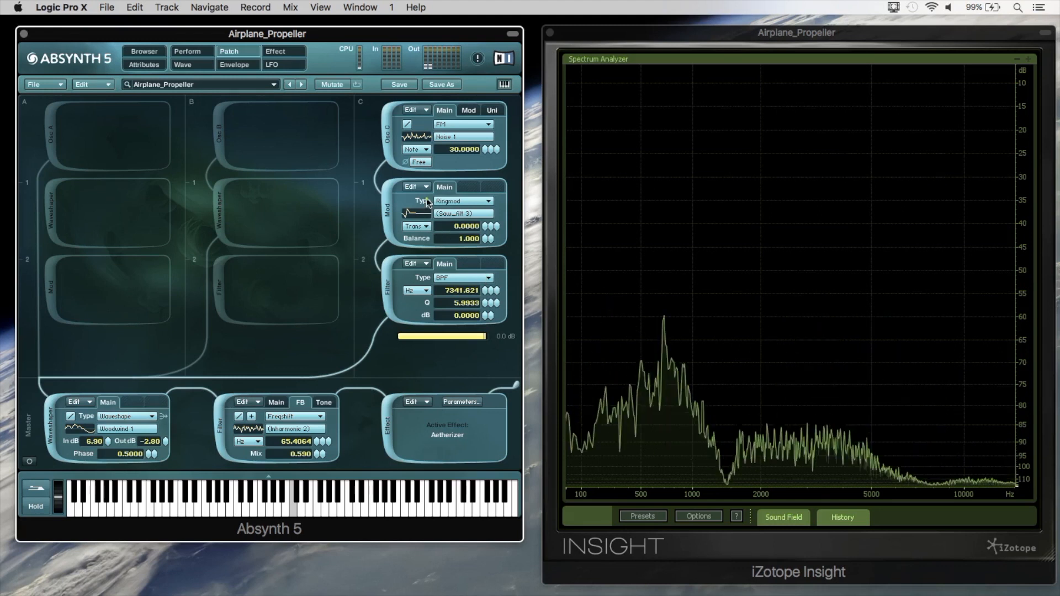
left_click_drag(487, 303, 486, 325)
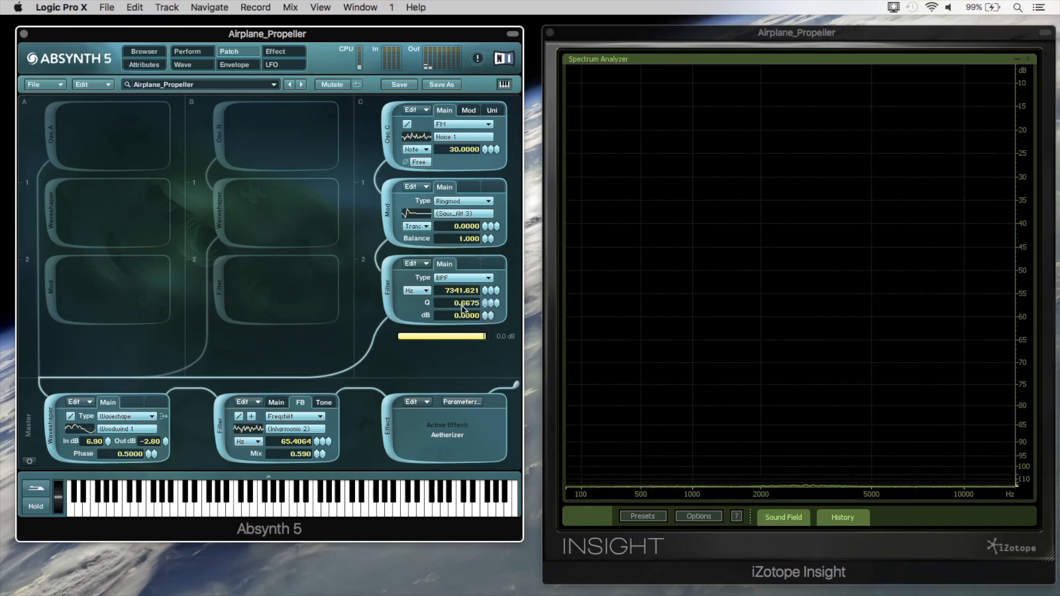
Switch oscillators A and B back on and raise the start breakpoint of the Filter C2 Freq envelope.
left_click(52, 132)
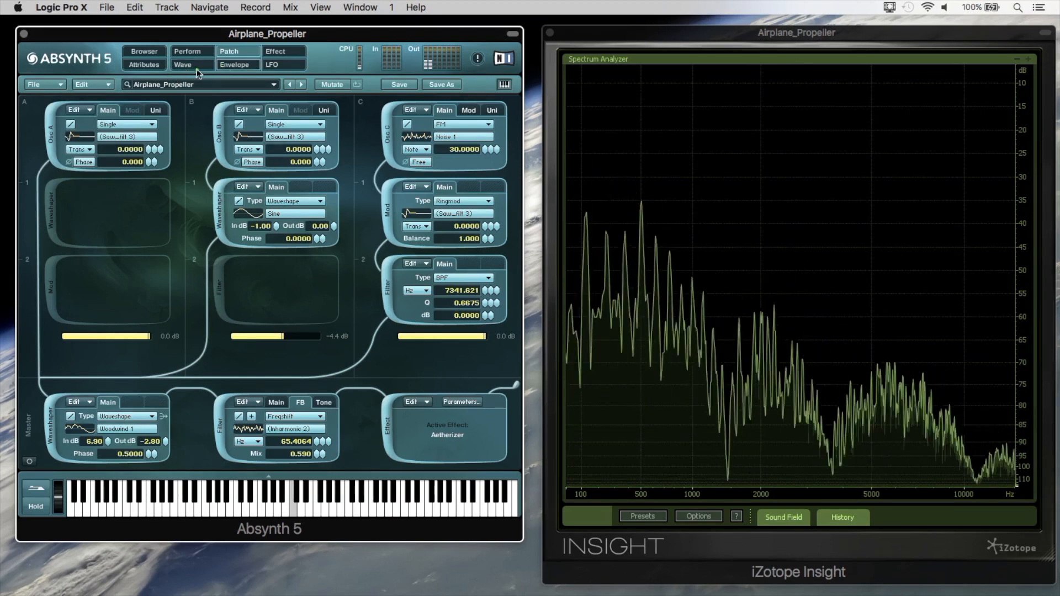
left_click(234, 65)
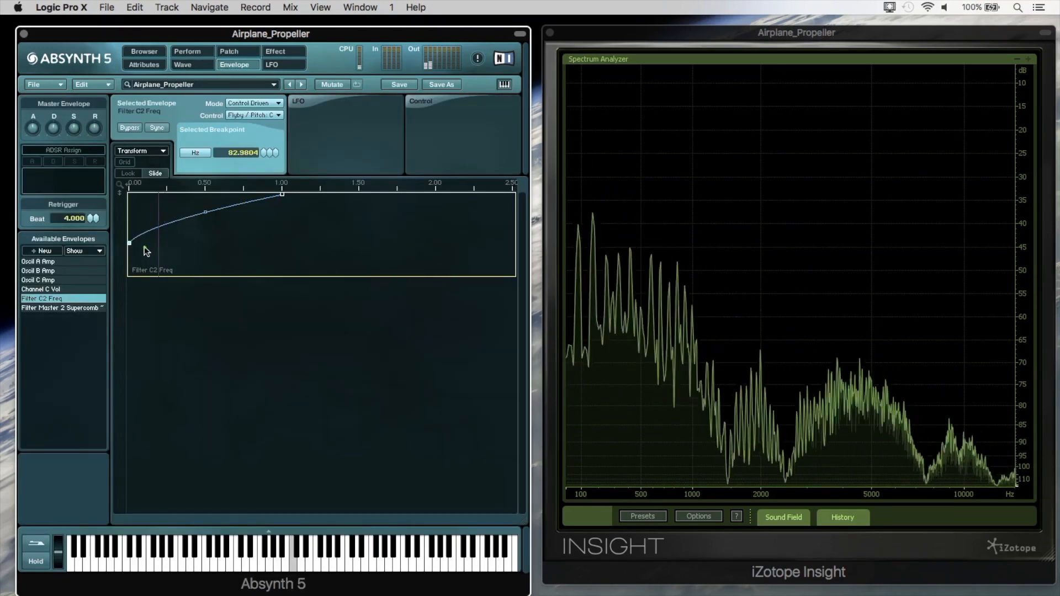
left_click_drag(129, 243, 129, 210)
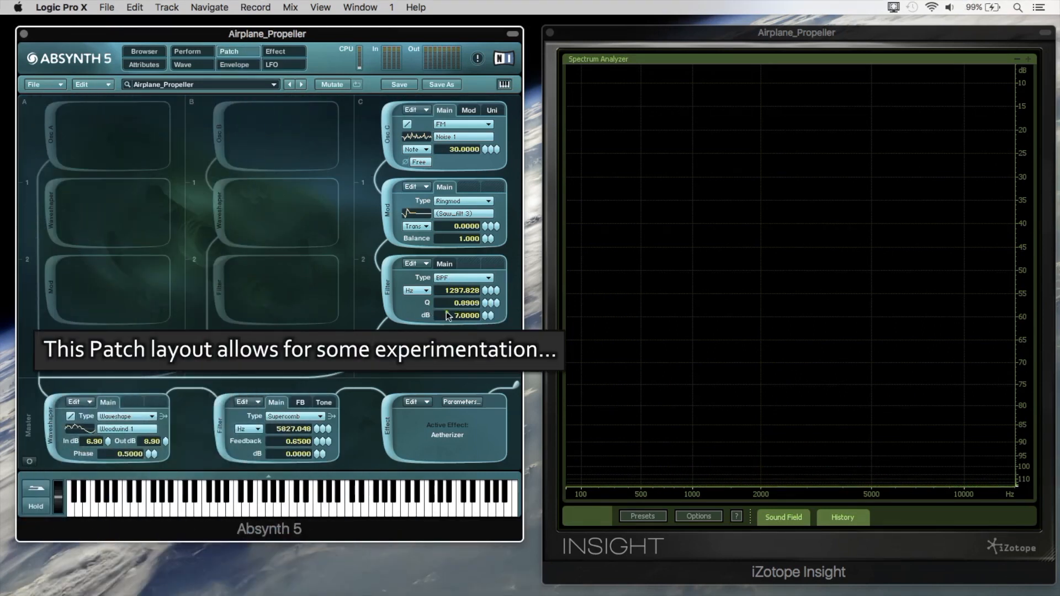
Set the channel C bandpass filter to 13859.127 Hz with a Q of 10.6788, and switch oscillators B and A on.
left_click(486, 295)
left_click_drag(486, 300, 488, 266)
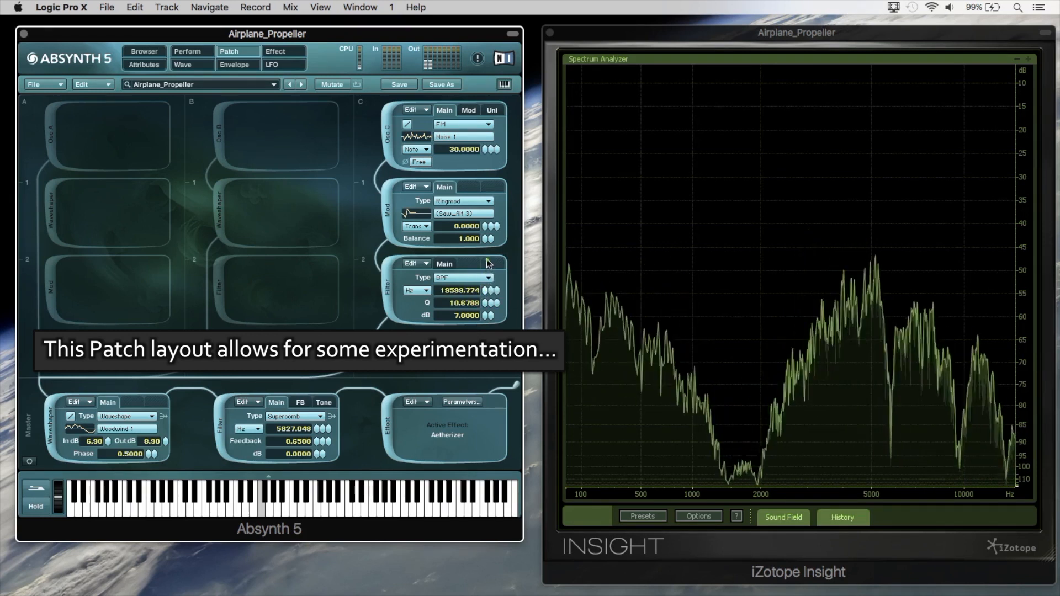
left_click(221, 142)
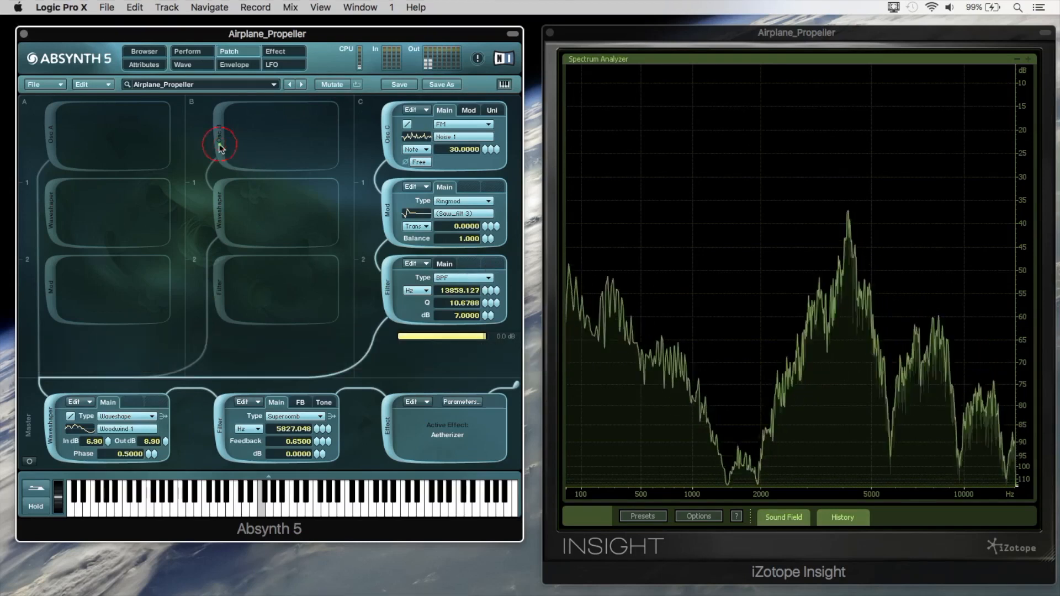
left_click(55, 142)
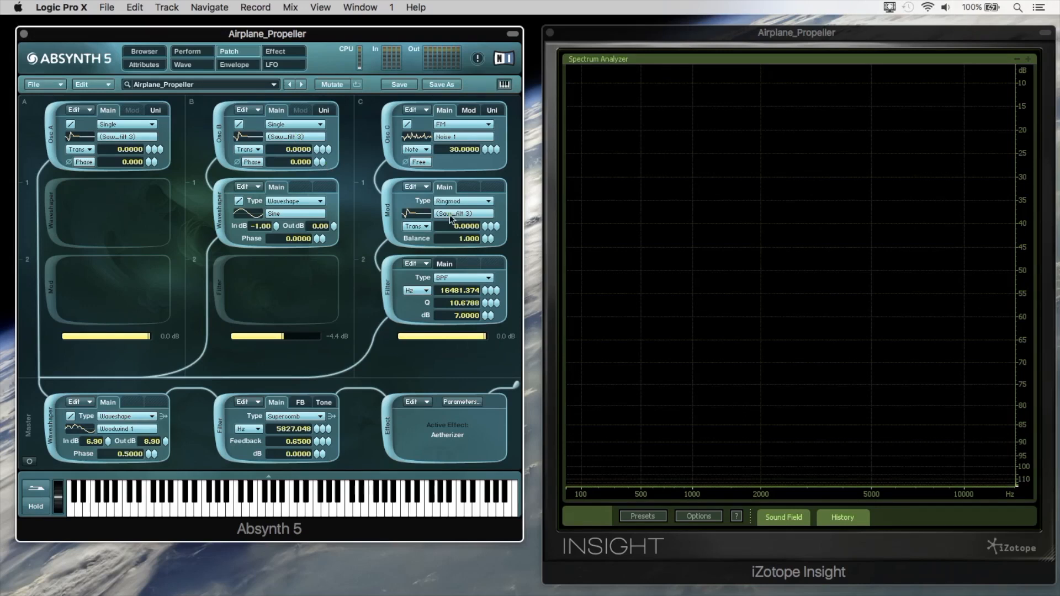
Open oscillator B's (Saw_filt 3) wave for editing and smoothly pull the curve after its first peak down into a deep trough.
left_click(289, 138)
left_click(452, 120)
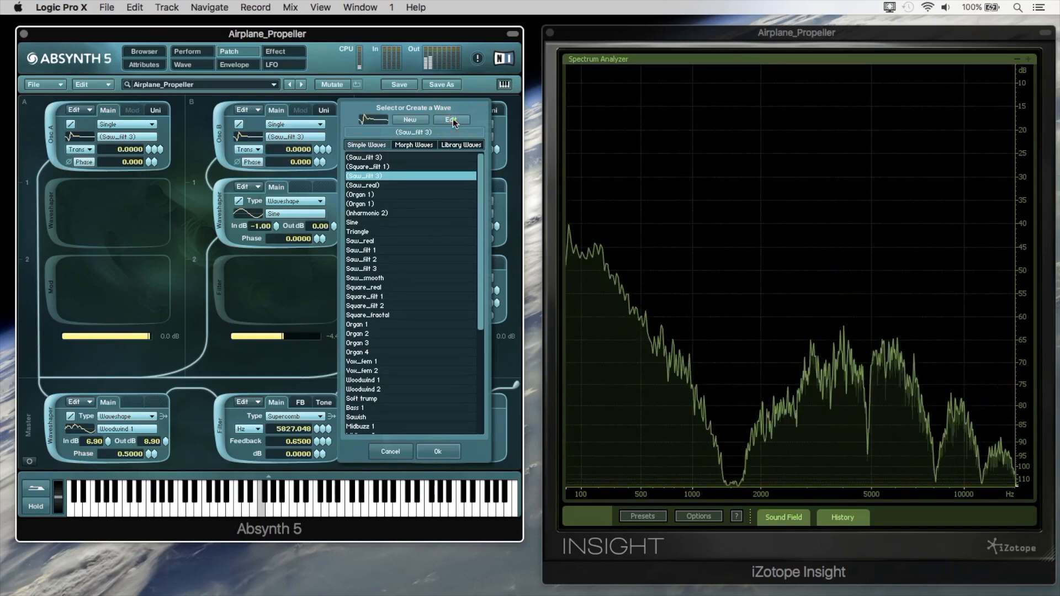
left_click(175, 103)
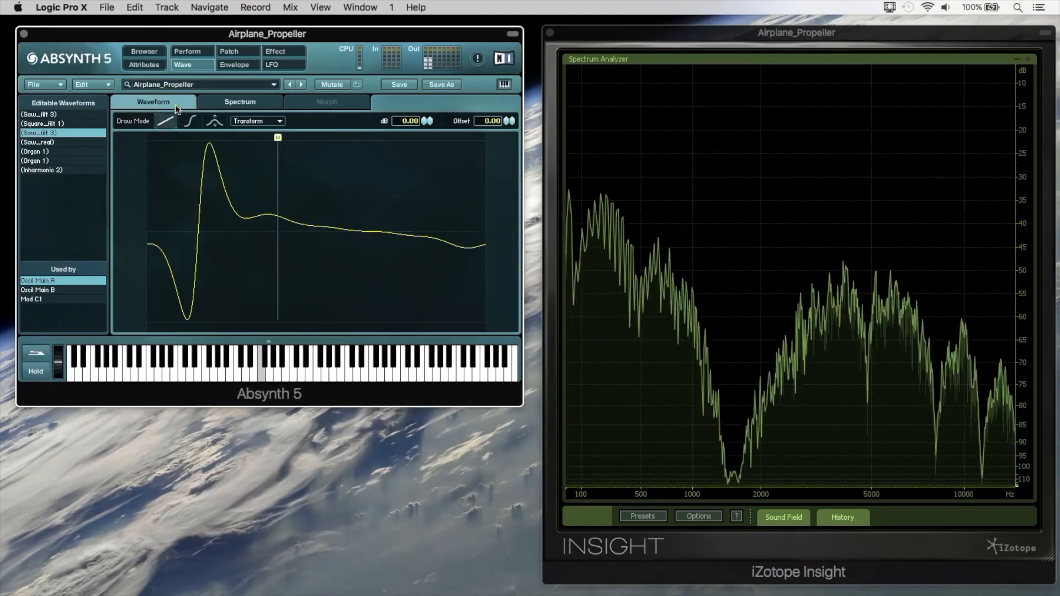
left_click(214, 121)
left_click(244, 209)
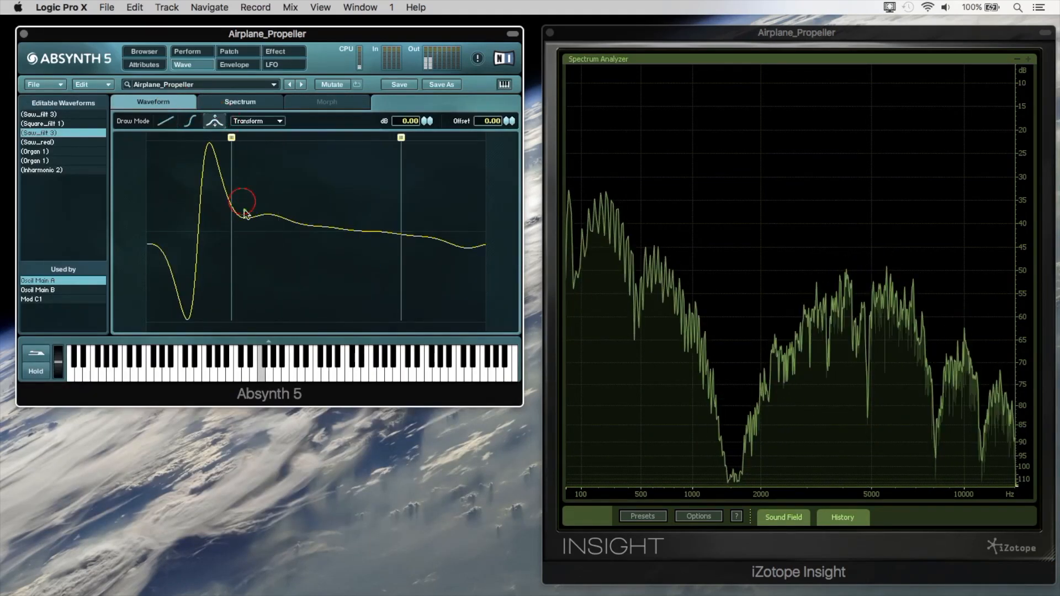
left_click_drag(257, 264, 265, 310)
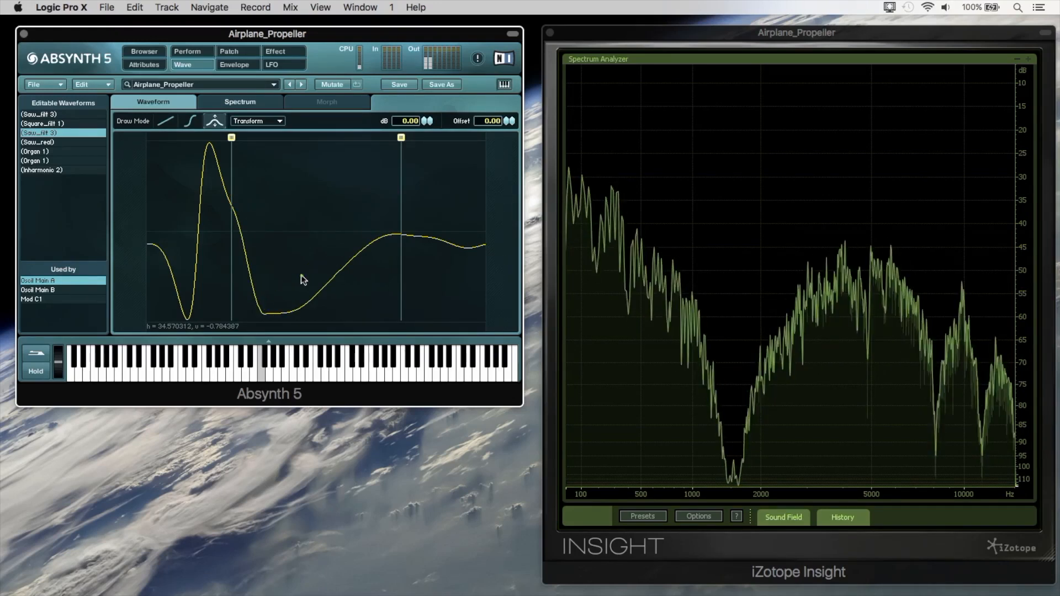
Extend the edit range to the waveform's end, pull that section down to the floor, and audition it with a higher Flyby / Pitch value.
left_click_drag(401, 137, 494, 138)
left_click(421, 209)
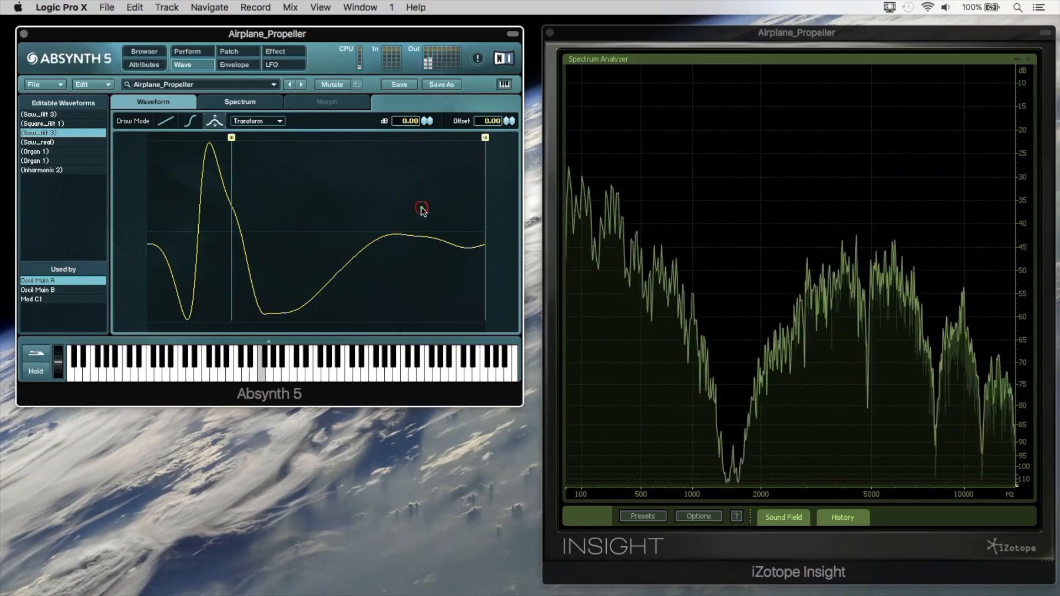
mouse_move(444, 279)
left_mouse_down()
mouse_move(467, 284)
mouse_move(470, 301)
mouse_move(449, 320)
left_mouse_up()
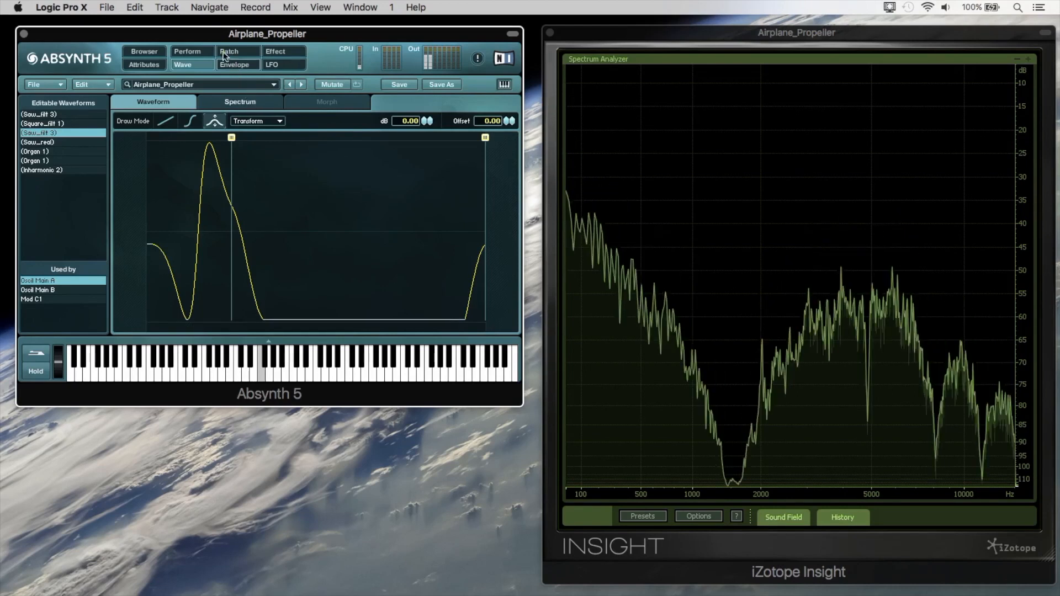
left_click(187, 51)
left_click_drag(94, 273, 125, 270)
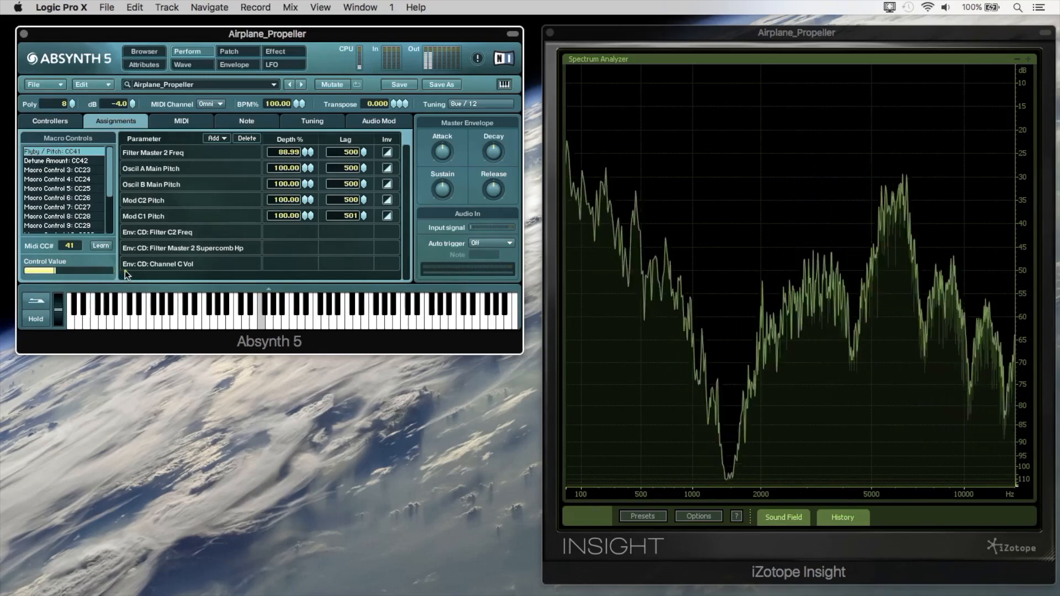
Redraw the waveform section after the first peak freehand as a nearly straight line at the zero level.
left_click(210, 67)
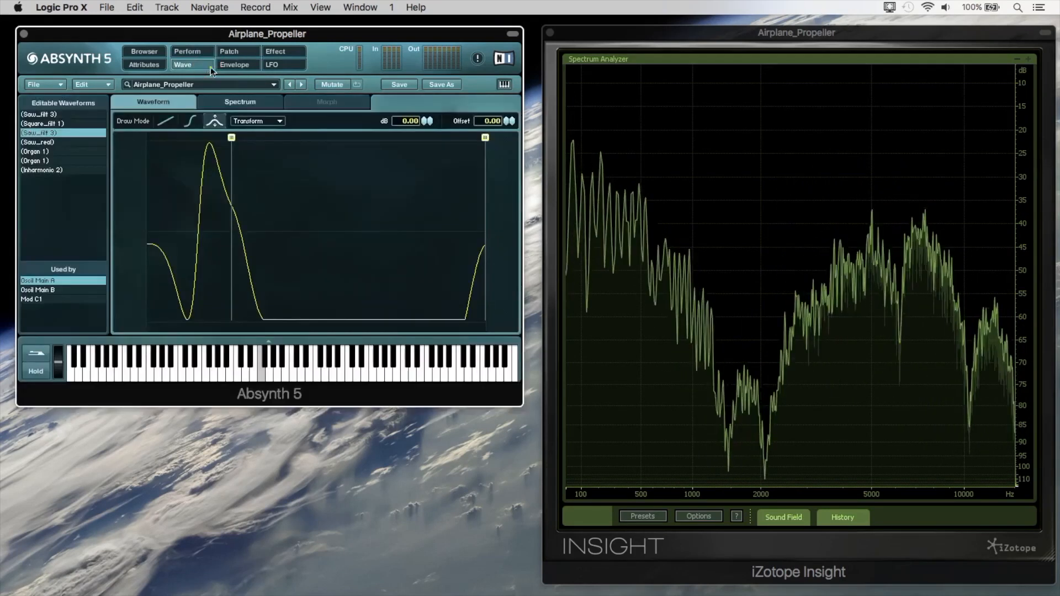
left_click(166, 121)
left_click_drag(277, 319, 246, 213)
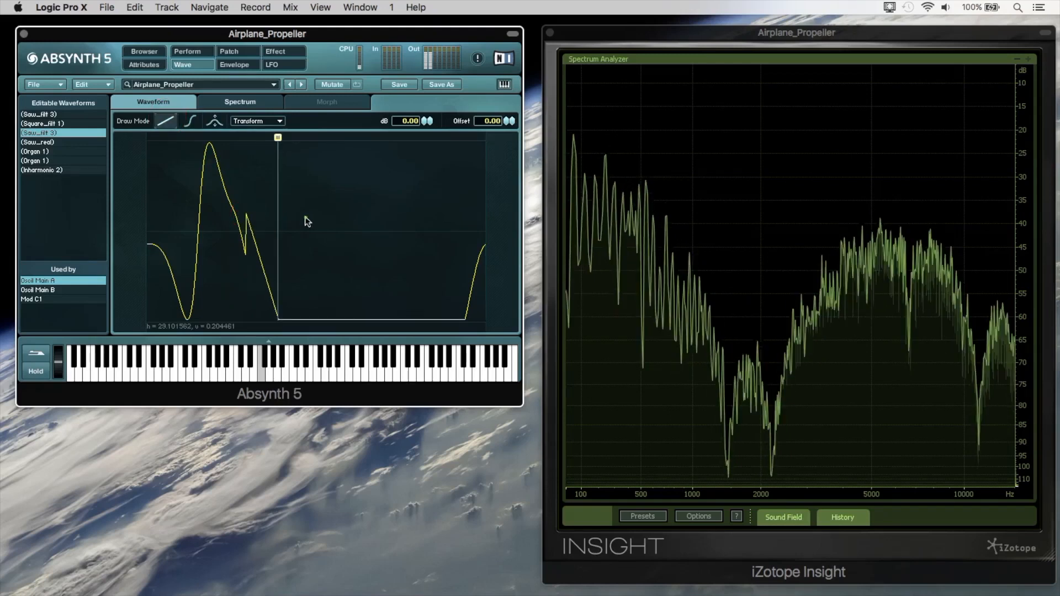
left_click(307, 218)
left_click_drag(478, 230, 254, 229)
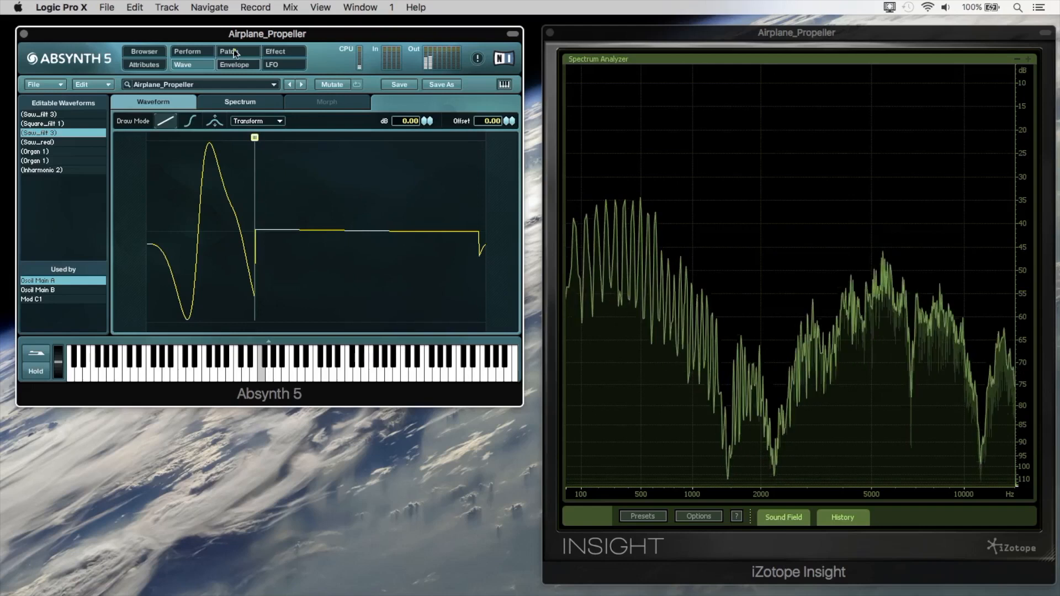
Lower the Flyby / Pitch control value and set the channel C bandpass filter to 6173.539 Hz with a Q of 16.
left_click(186, 51)
left_click_drag(83, 271, 52, 269)
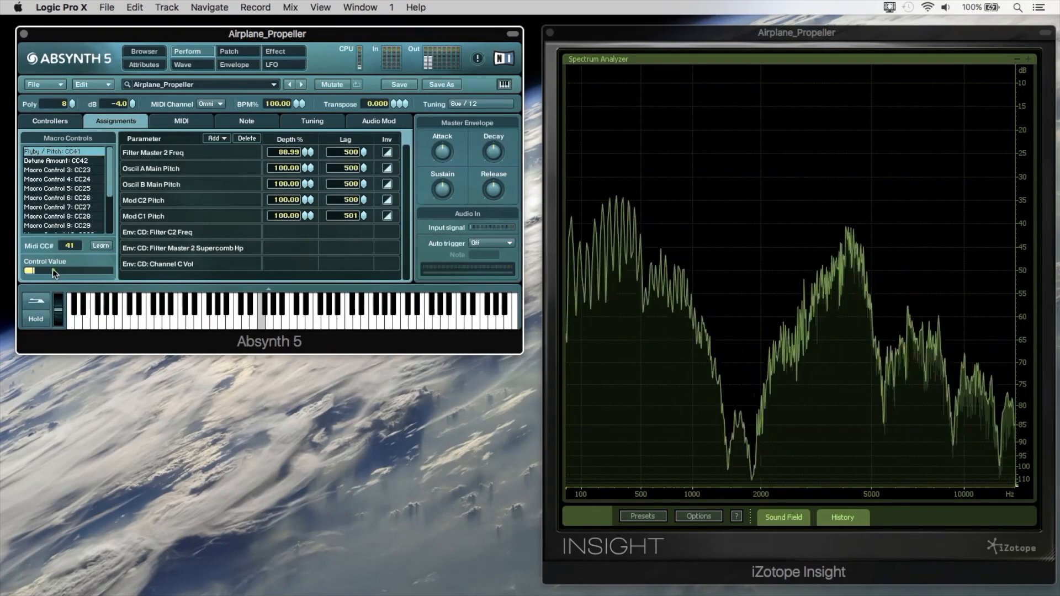
left_click(232, 54)
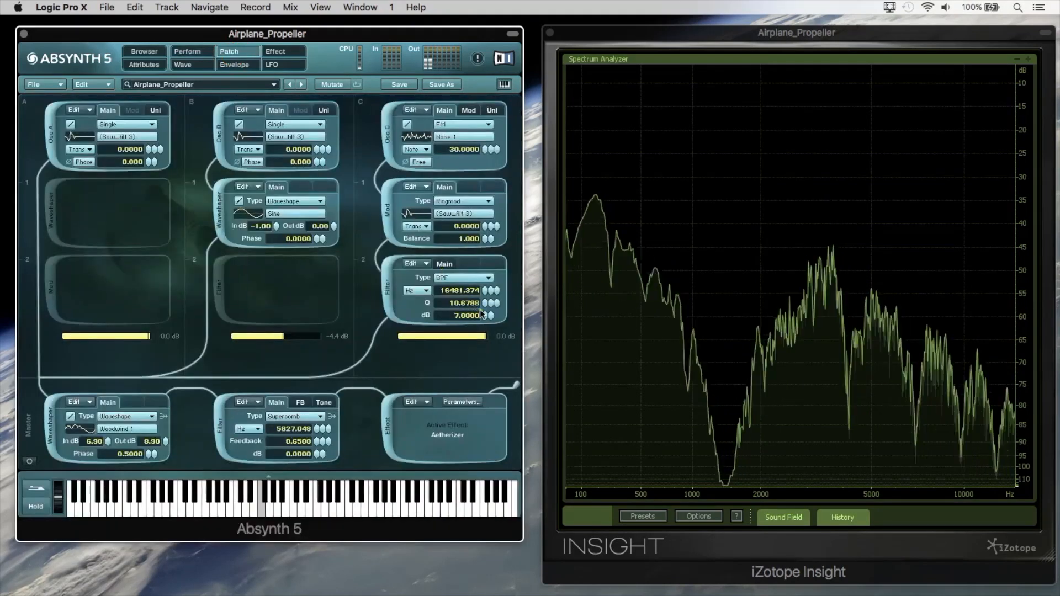
left_click_drag(484, 295, 484, 299)
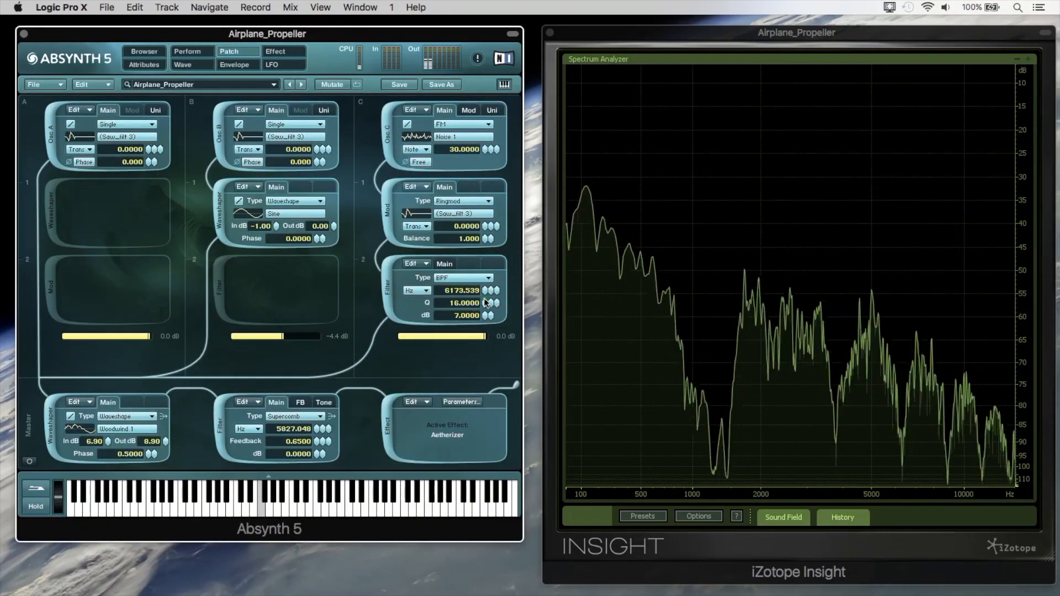
Apply a resonant low-pass filter transform to the oscillators' shared Saw_filt 3 waveform, auditioning several cutoff frequencies.
left_click(298, 139)
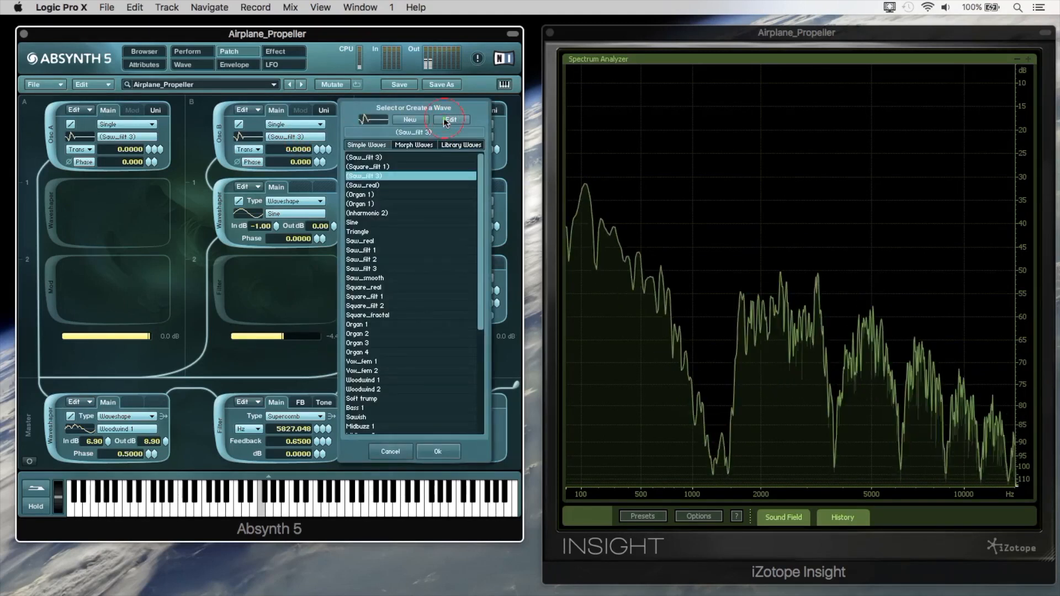
left_click(450, 119)
left_click(239, 121)
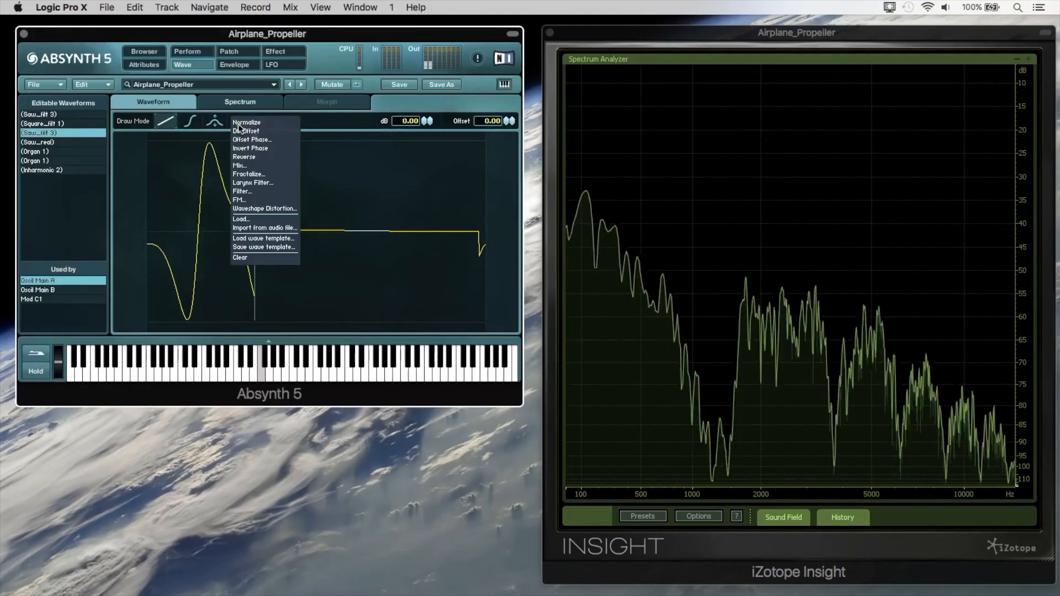
left_click(242, 191)
left_click(205, 81)
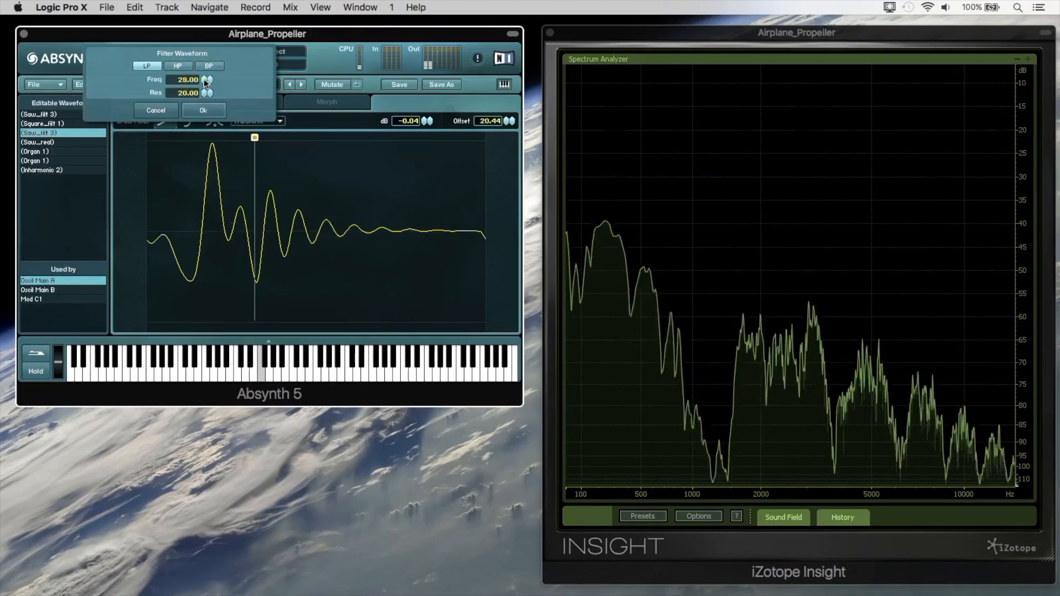
left_click(206, 79)
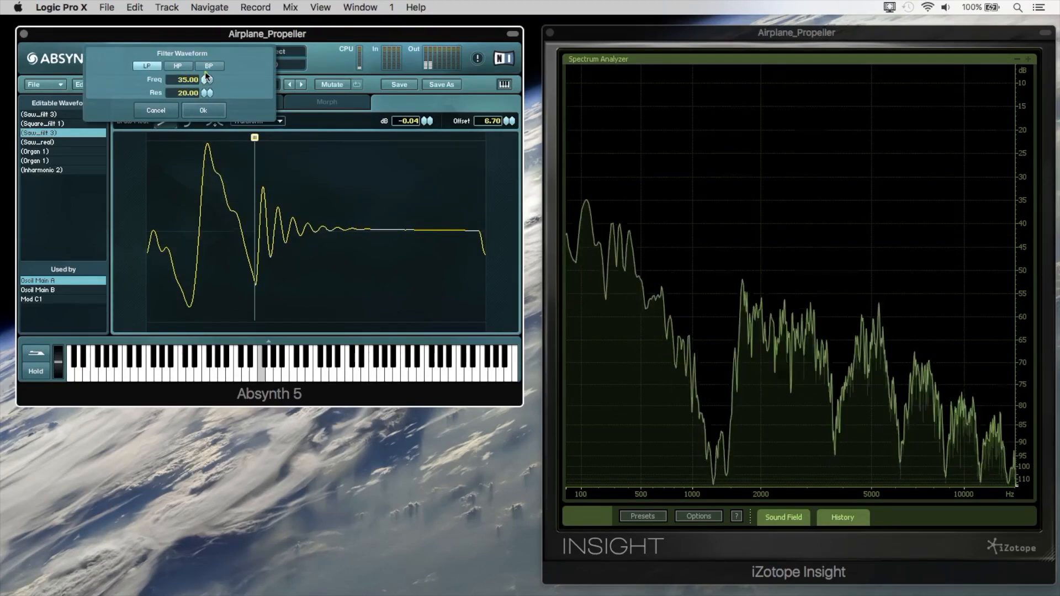
left_click(206, 78)
left_click_drag(206, 83, 206, 85)
left_click(204, 108)
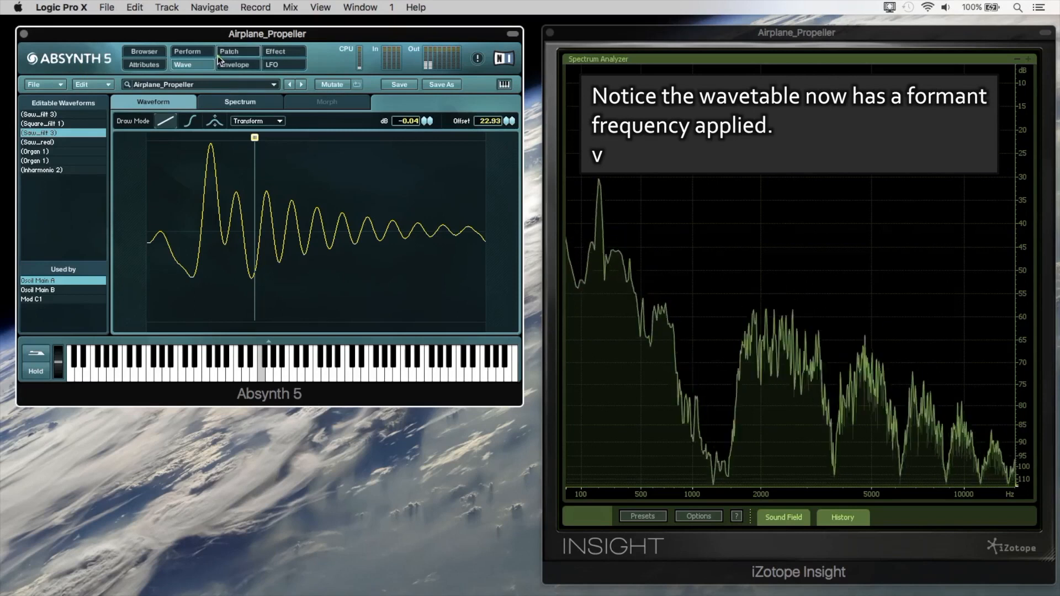
Lower the channel C bandpass filter's dB value to 1.5.
left_click(217, 55)
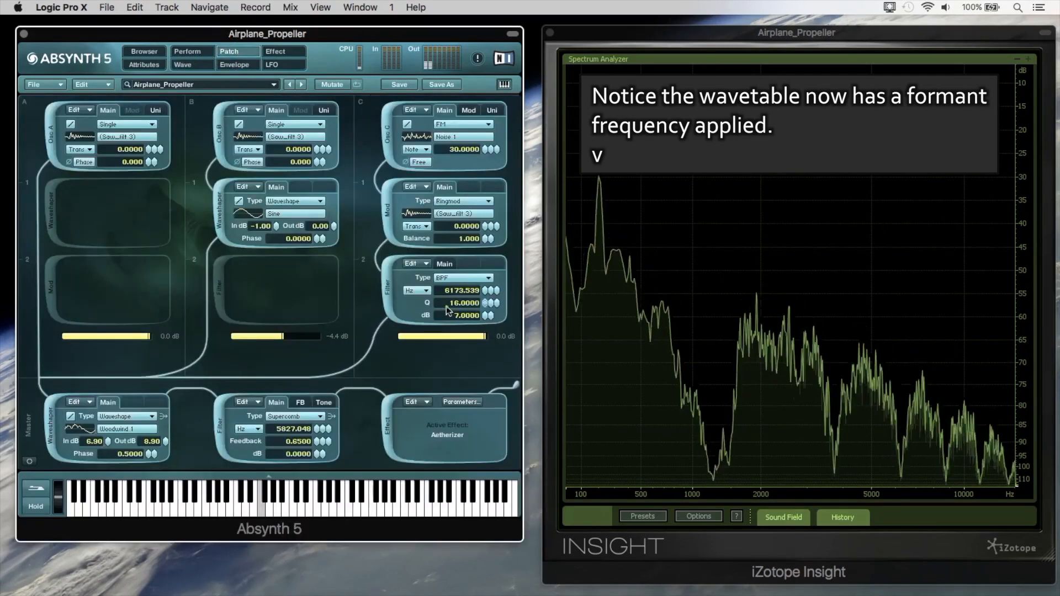
left_click_drag(486, 323, 485, 348)
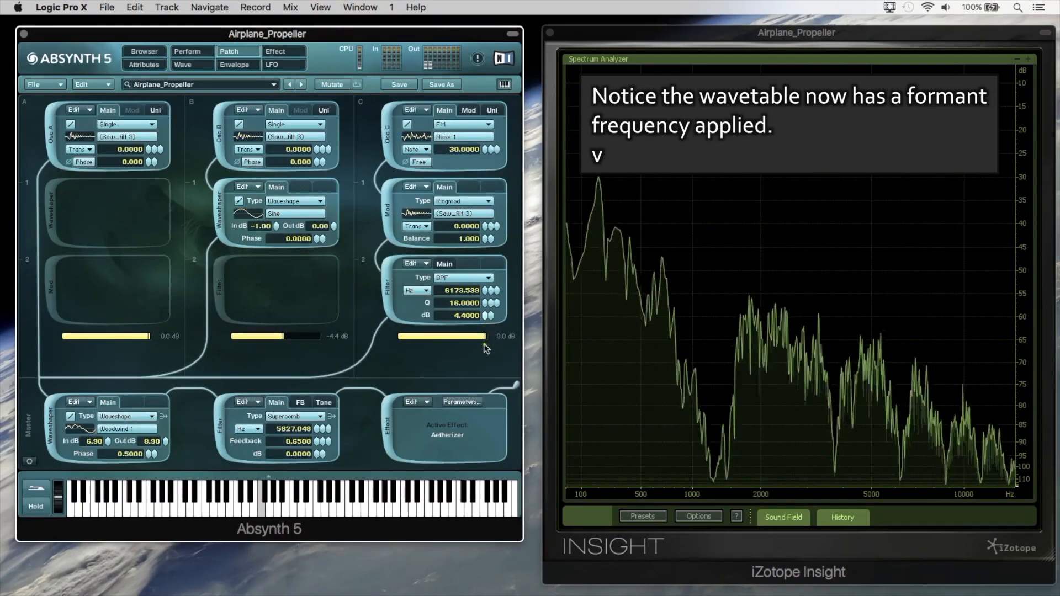
Set the master Supercomb filter's feedback to 0.73 and the frequency shift in its feedback path to 261.6256 Hz.
left_click(303, 402)
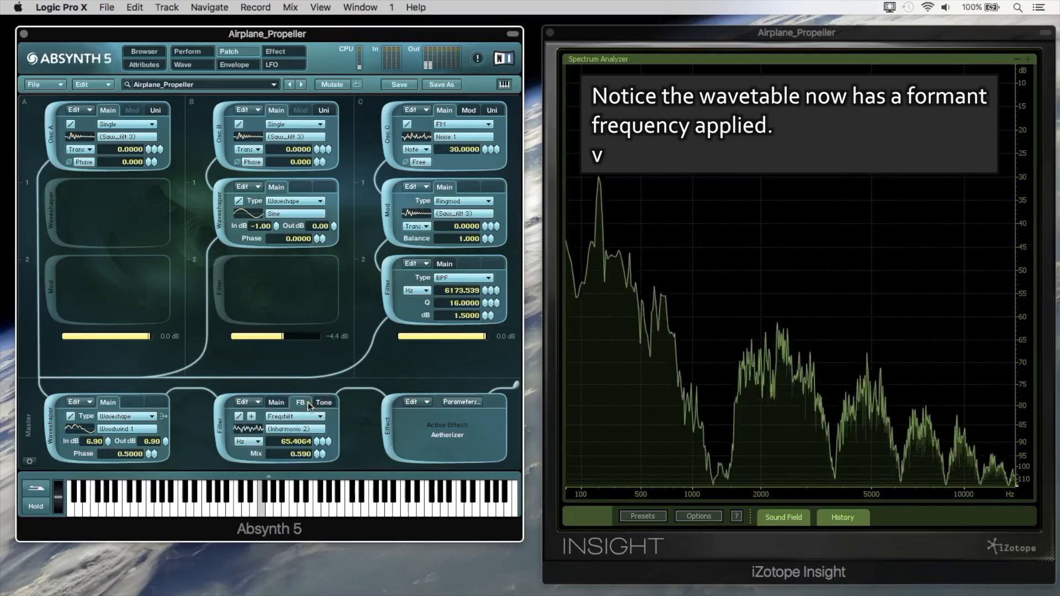
left_click(322, 404)
left_click(301, 402)
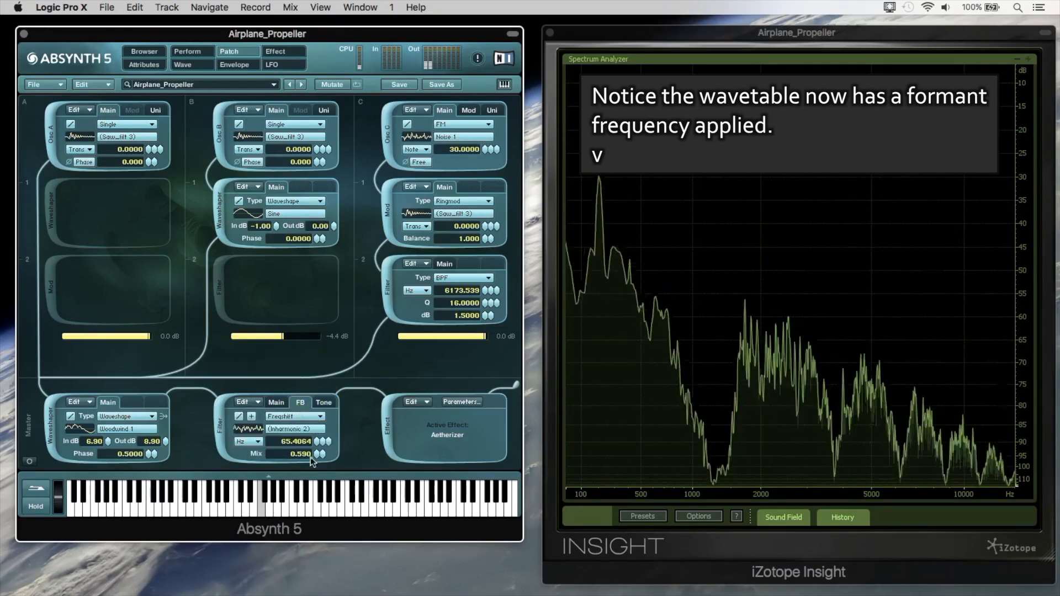
left_click_drag(316, 441, 316, 432)
left_click(276, 402)
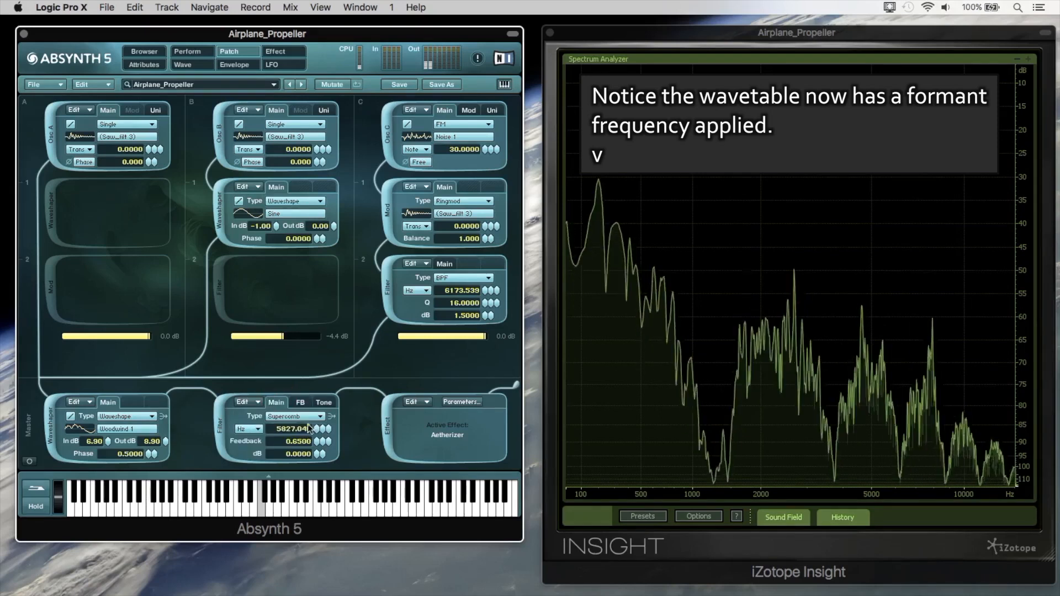
left_click_drag(316, 440, 318, 410)
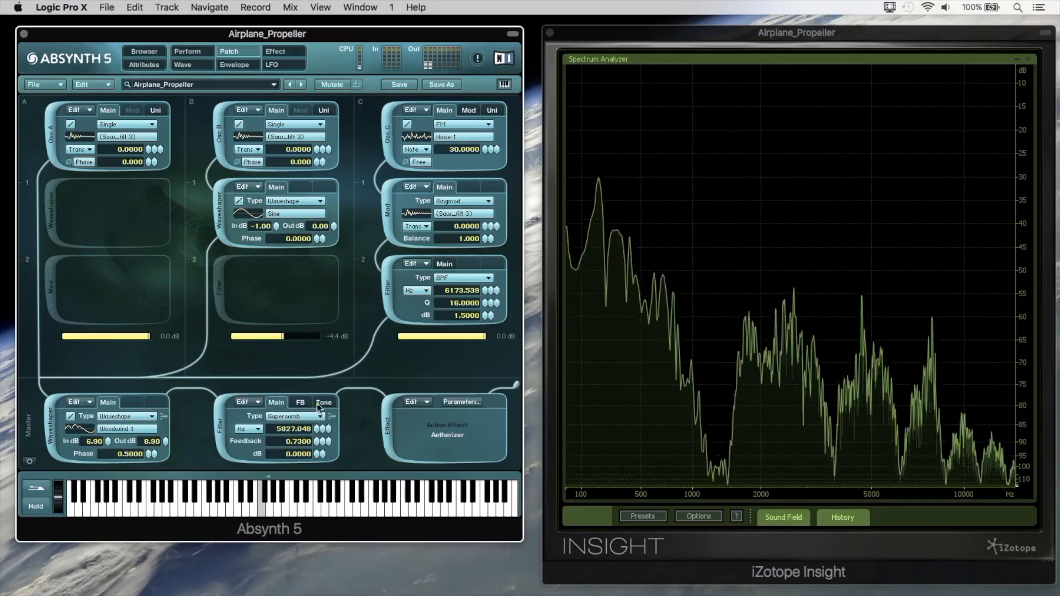
left_click(268, 67)
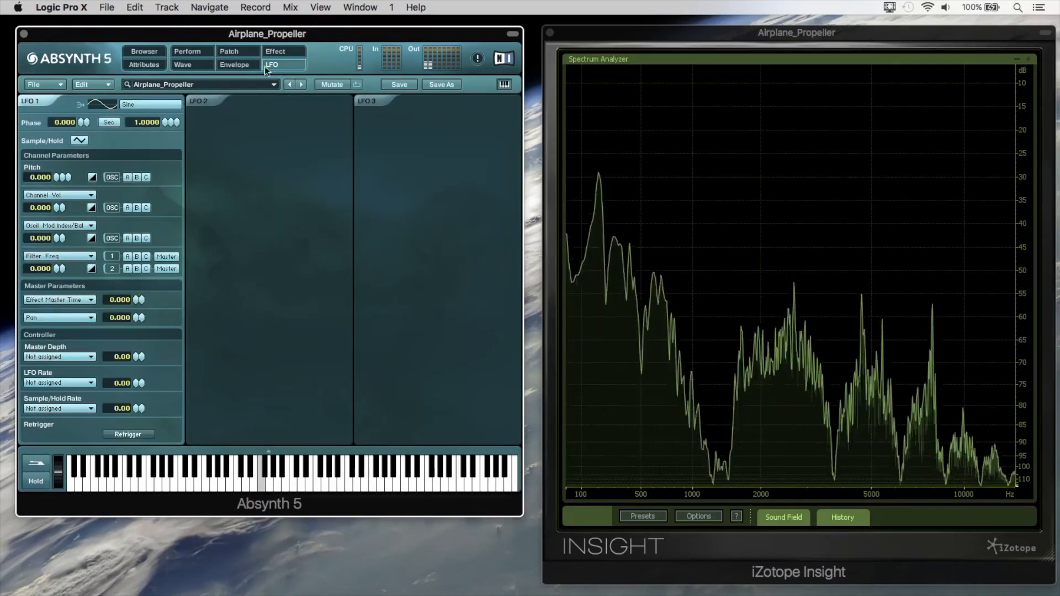
left_click(232, 52)
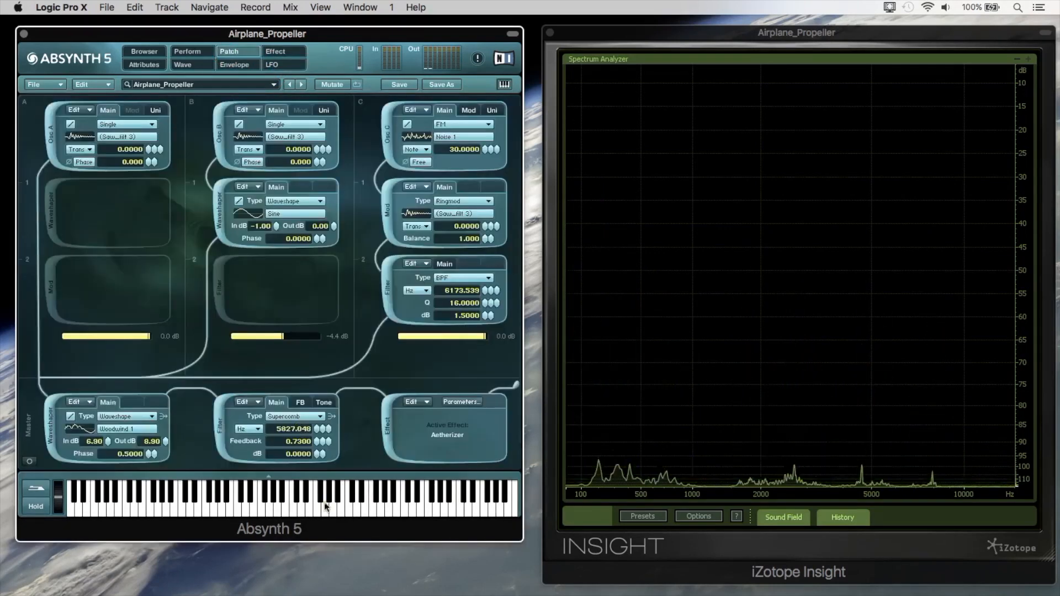
left_click(300, 402)
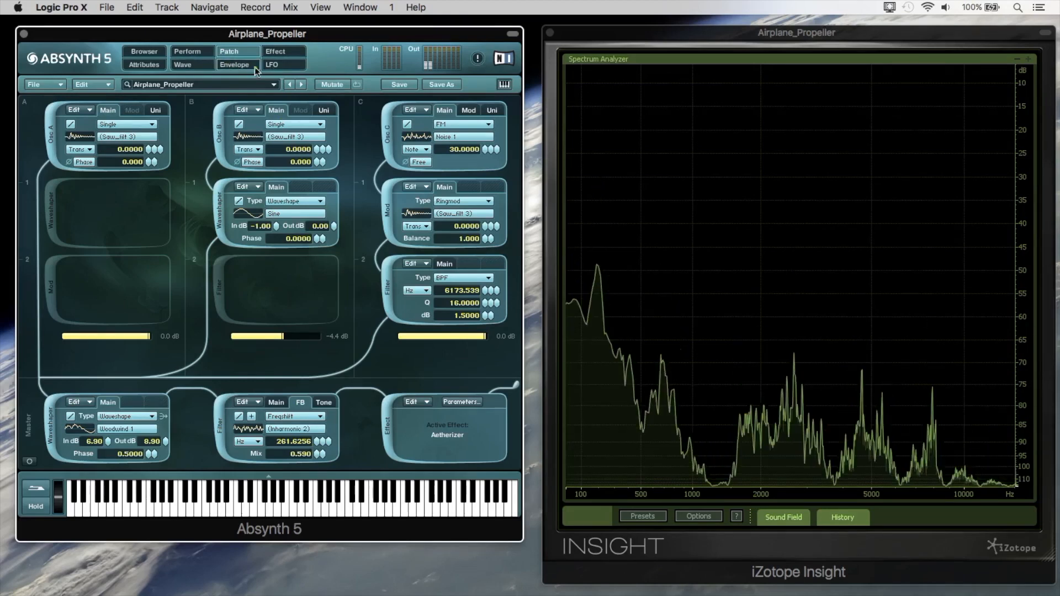
Enable LFO 2 with the Woodwind 1 wave at rate 0.1147, modulating channel C's filter frequency with a depth of 58.
left_click(276, 65)
left_click(207, 102)
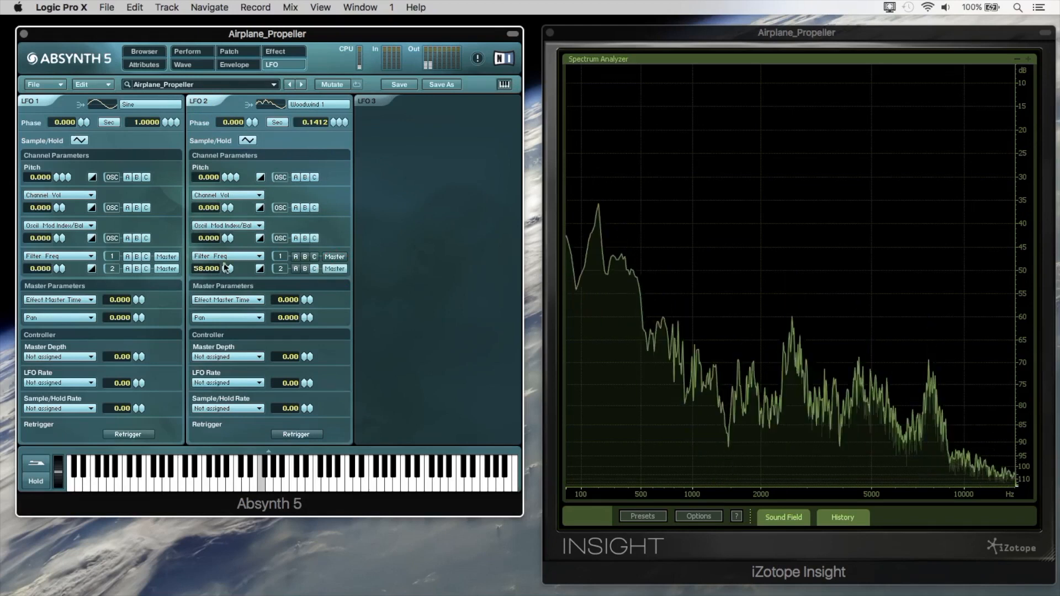
left_click_drag(332, 125, 326, 137)
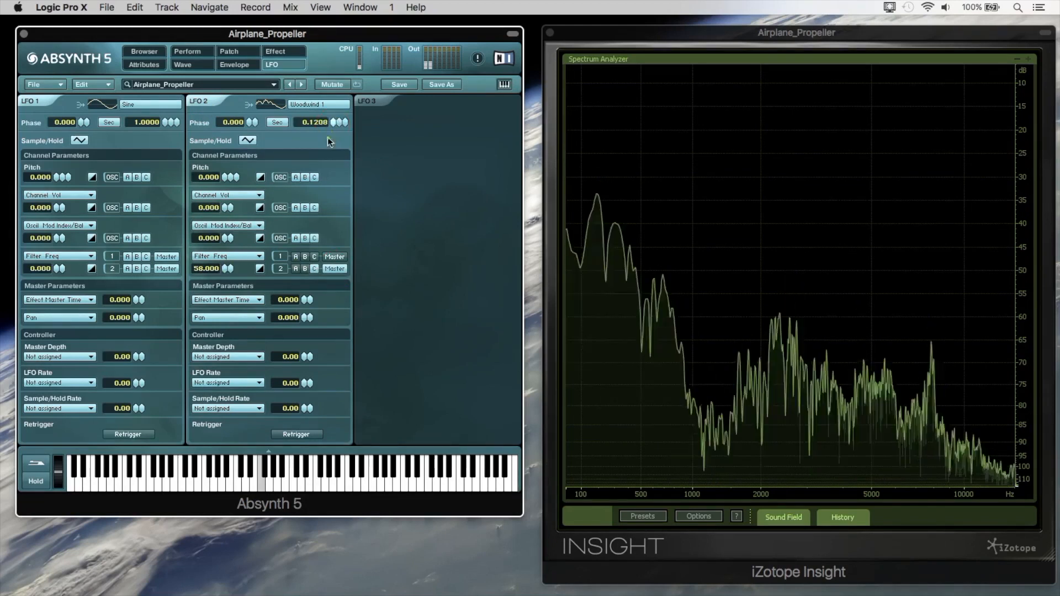
Route LFO 2 to Mod Pitch at a depth of 43 alongside Filter Freq, and set its rate to 0.0625.
left_click(230, 257)
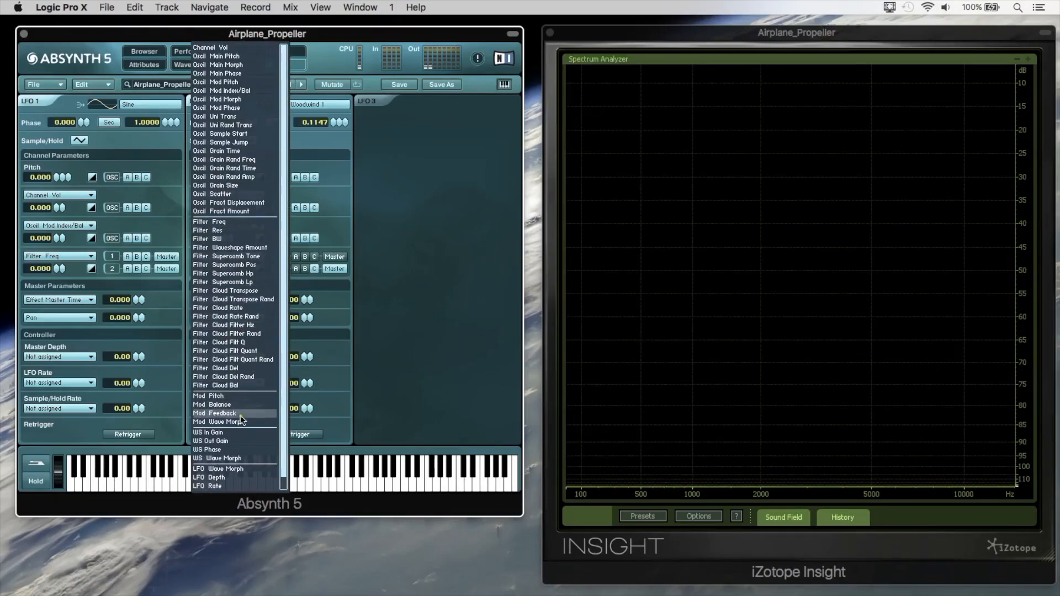
left_click(241, 396)
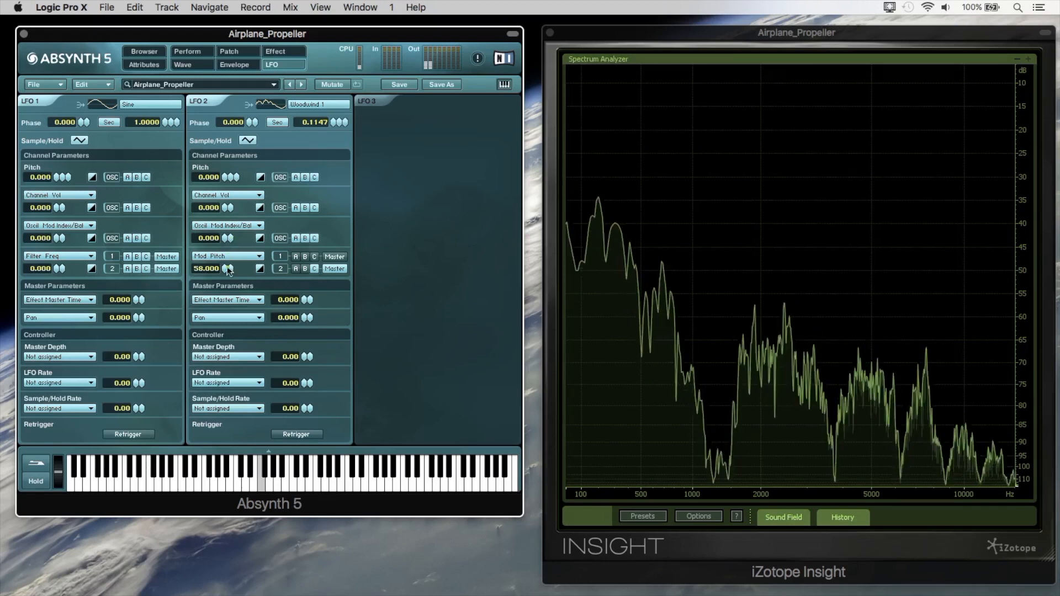
left_click(235, 227)
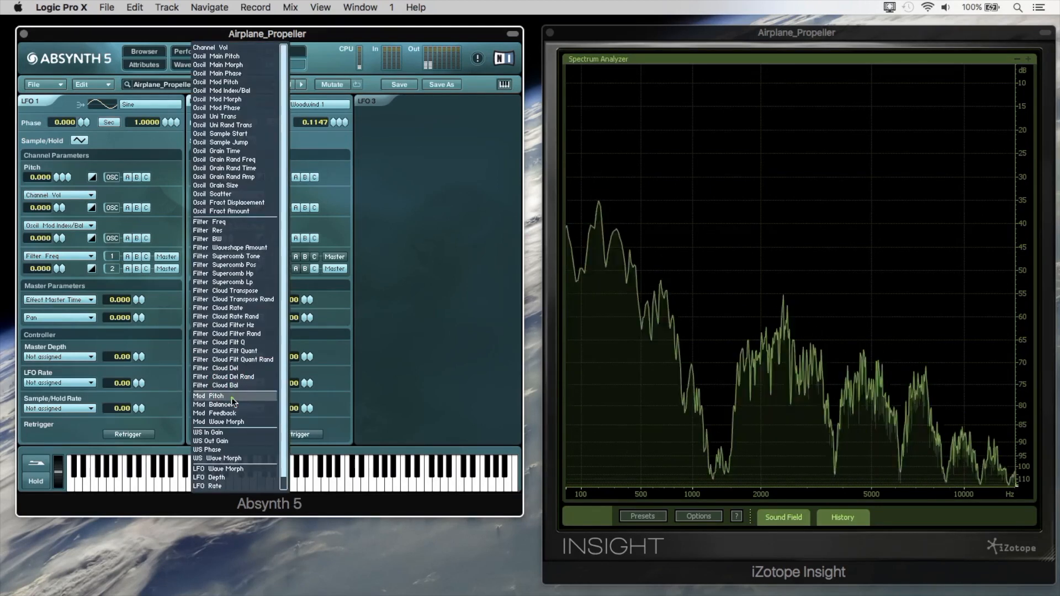
left_click(232, 396)
left_click_drag(226, 238, 224, 217)
left_click(224, 257)
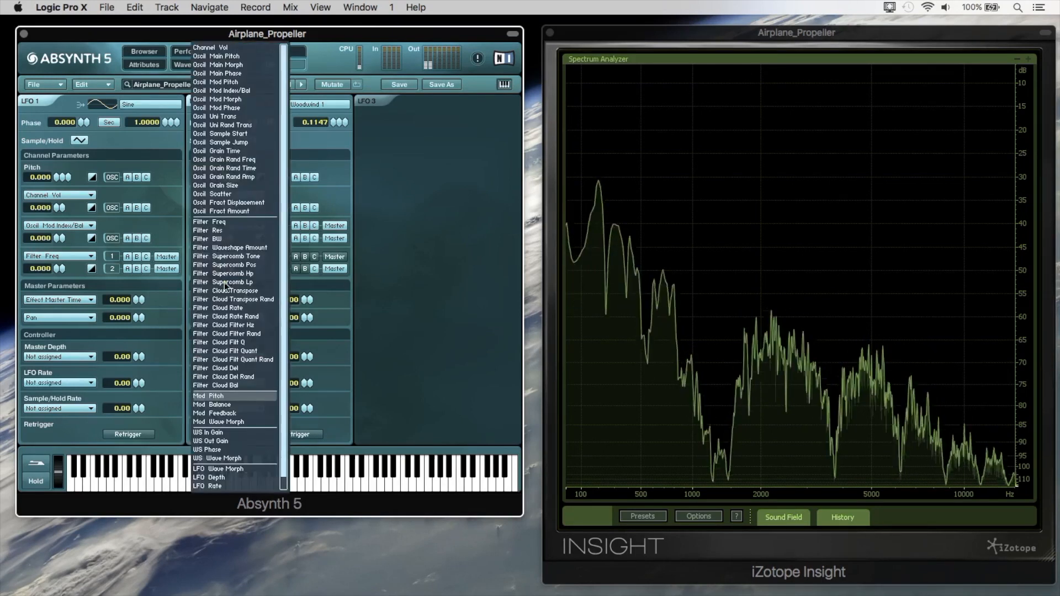
left_click(230, 224)
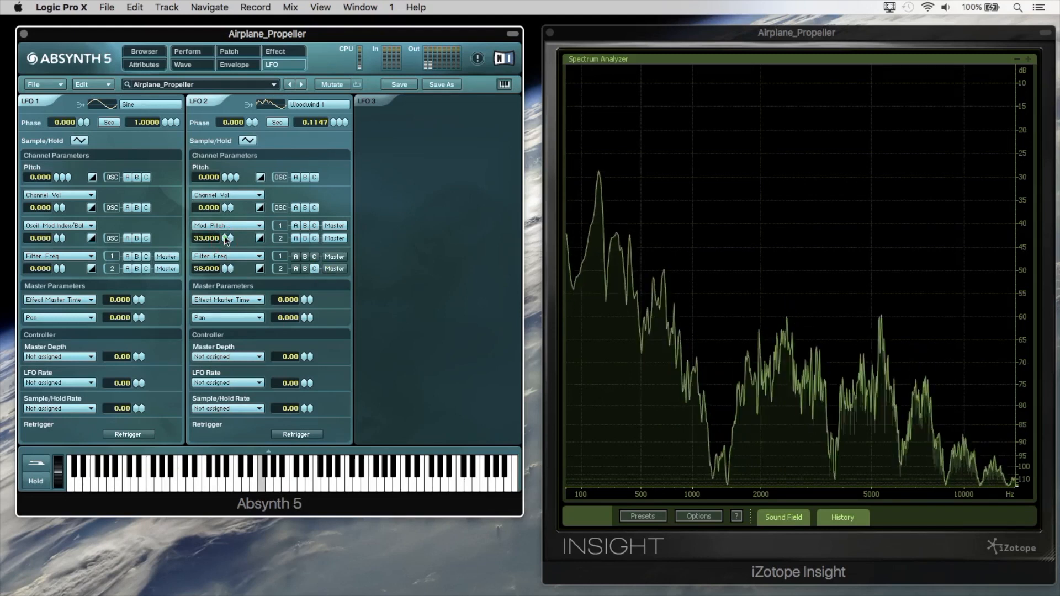
left_click_drag(333, 122, 330, 144)
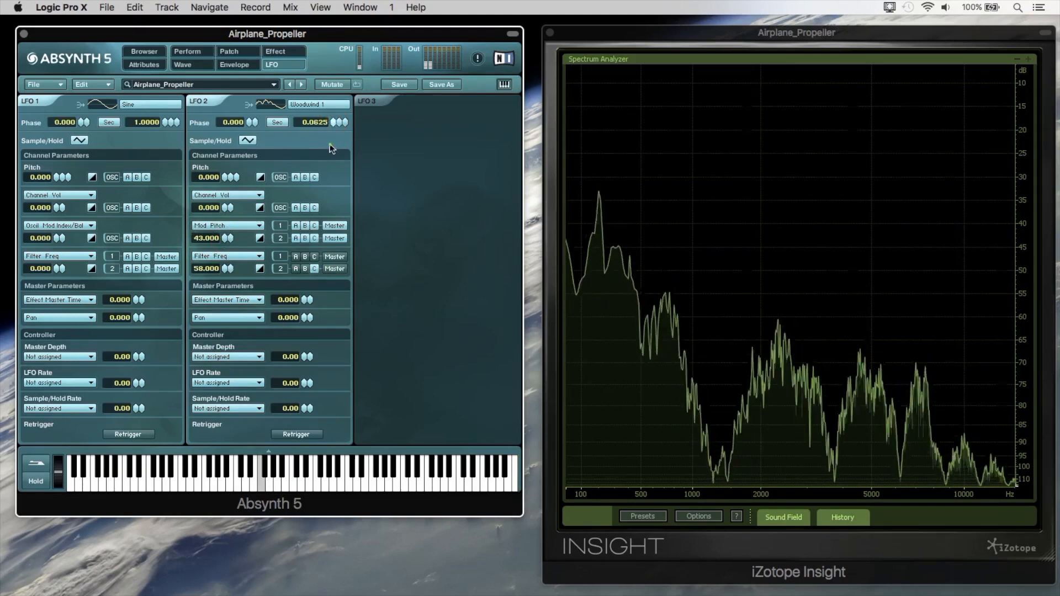
Audition the patch with the Flyby / Pitch control value lowered to near its minimum, and bring up the macro controllers.
left_click(187, 50)
mouse_move(77, 275)
left_mouse_down()
mouse_move(114, 269)
mouse_move(51, 275)
left_mouse_up()
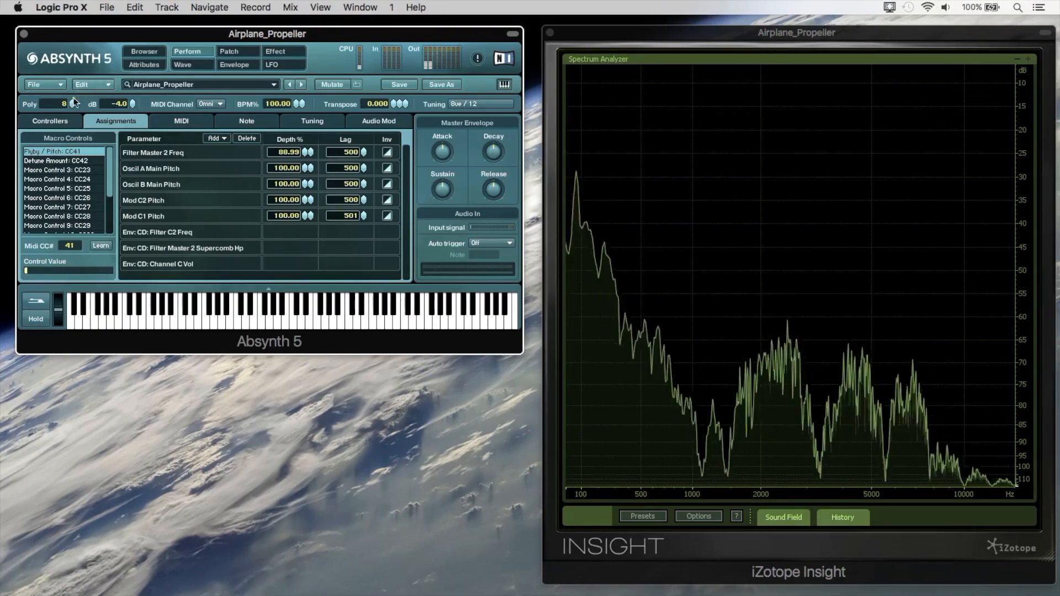
left_click(49, 120)
Redraw the shared Saw_filt 3 waveform across its full width as a simple shallow curve and audition it with a higher Flyby / Pitch value.
left_click(230, 55)
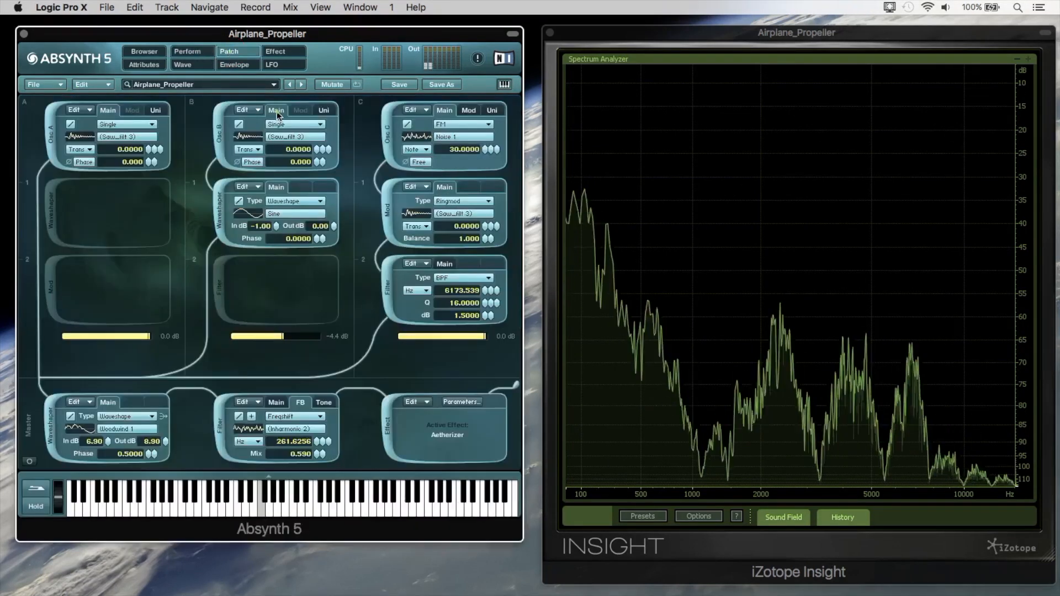
left_click(283, 136)
left_click(450, 119)
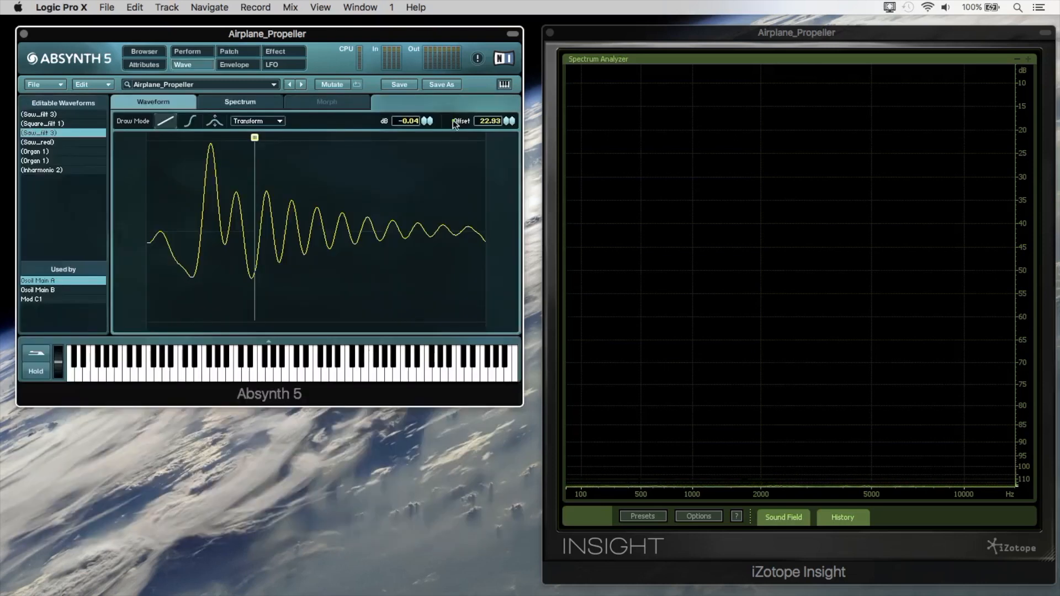
mouse_move(148, 133)
left_mouse_down()
mouse_move(255, 270)
mouse_move(210, 298)
mouse_move(213, 326)
mouse_move(354, 236)
mouse_move(486, 227)
left_mouse_up()
left_click(227, 52)
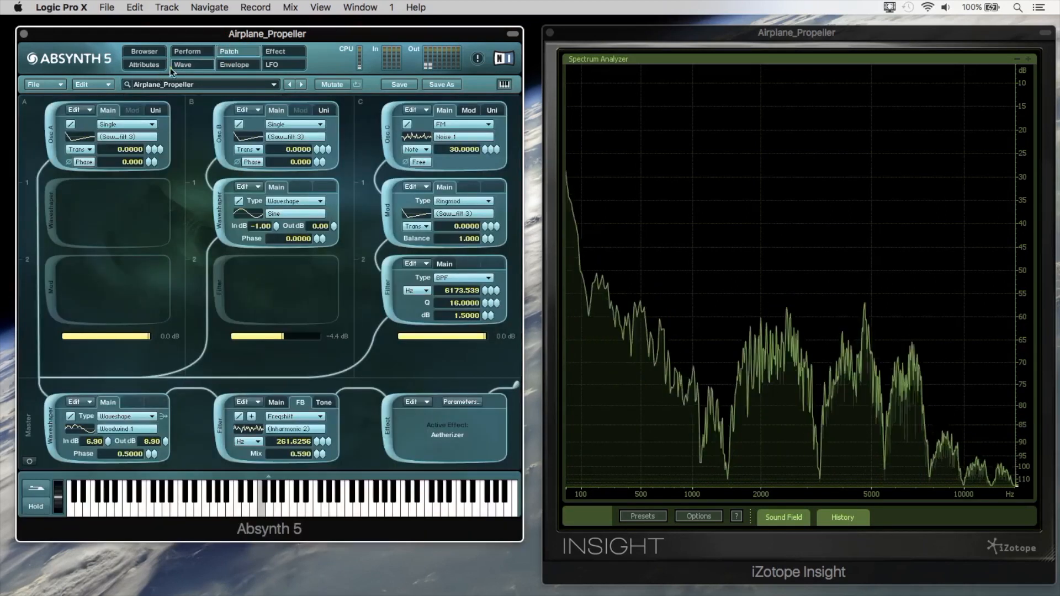
left_click(187, 51)
left_click_drag(54, 160, 188, 197)
Set the master filter's feedback frequency shift to 879.9999 Hz and the channel C bandpass filter to 16481.374 Hz with a Q of 47.9459.
left_click(229, 51)
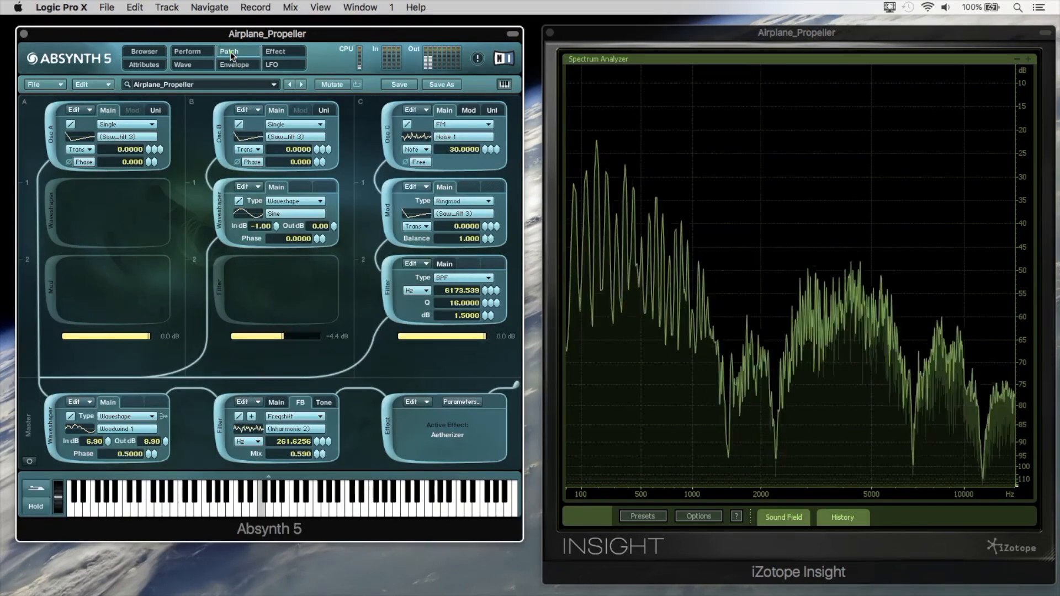
left_click_drag(319, 443, 318, 433)
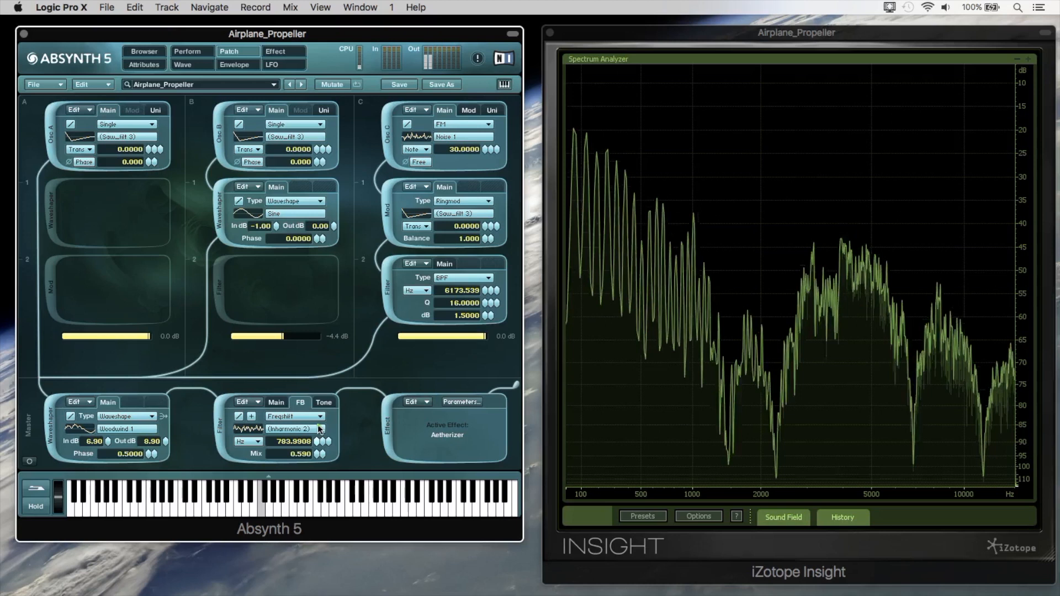
mouse_move(489, 294)
left_mouse_down()
mouse_move(487, 276)
mouse_move(484, 293)
left_mouse_up()
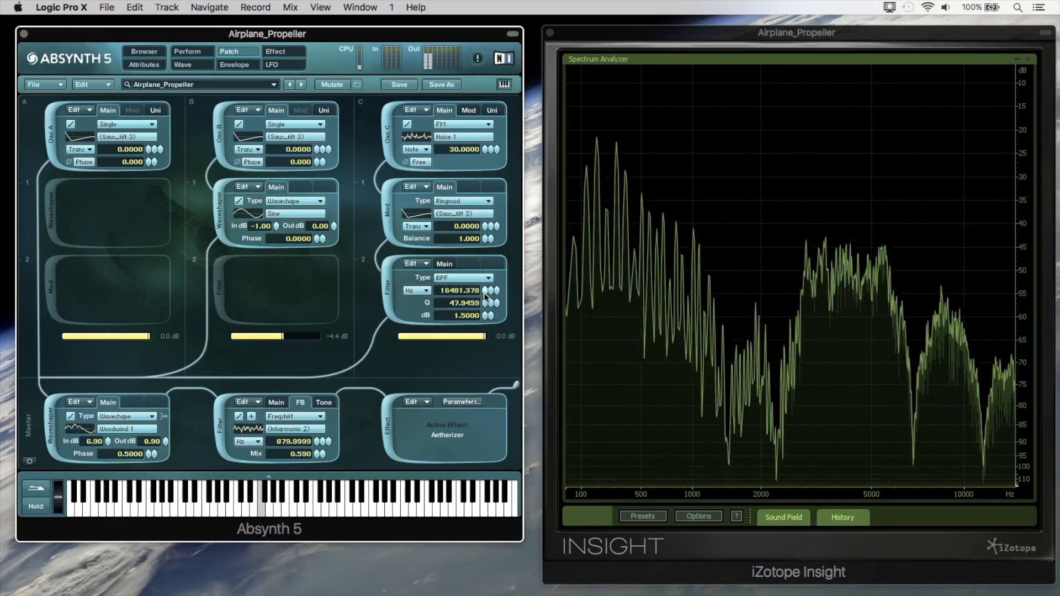
Set the Flyby / Pitch macro to about 60 percent and slow LFO 2's rate down to 0.0168 or lower.
left_click(194, 51)
left_click_drag(97, 160, 122, 160)
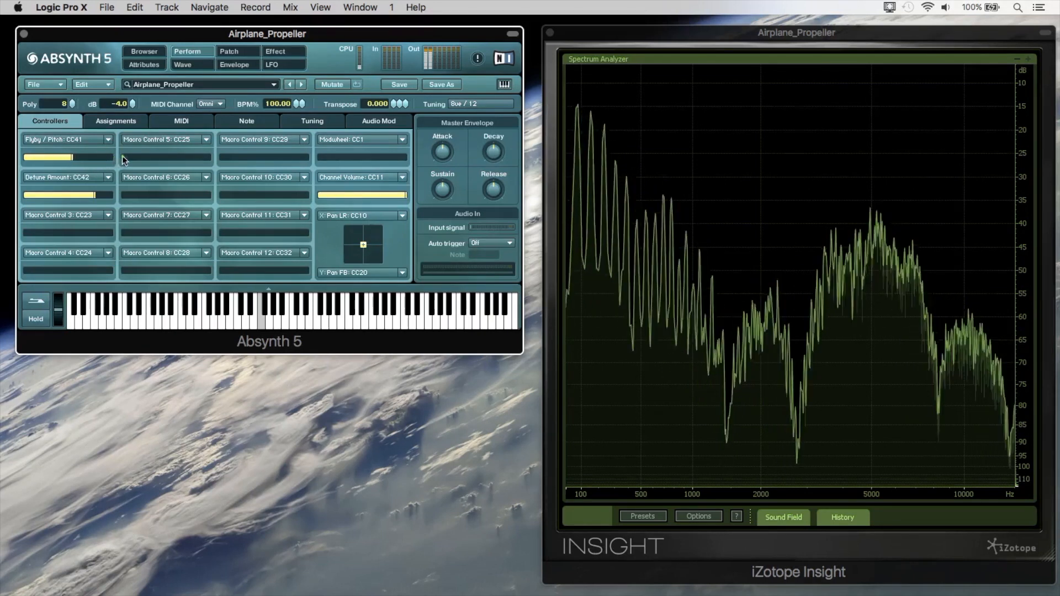
left_click(281, 62)
left_click_drag(325, 117, 337, 169)
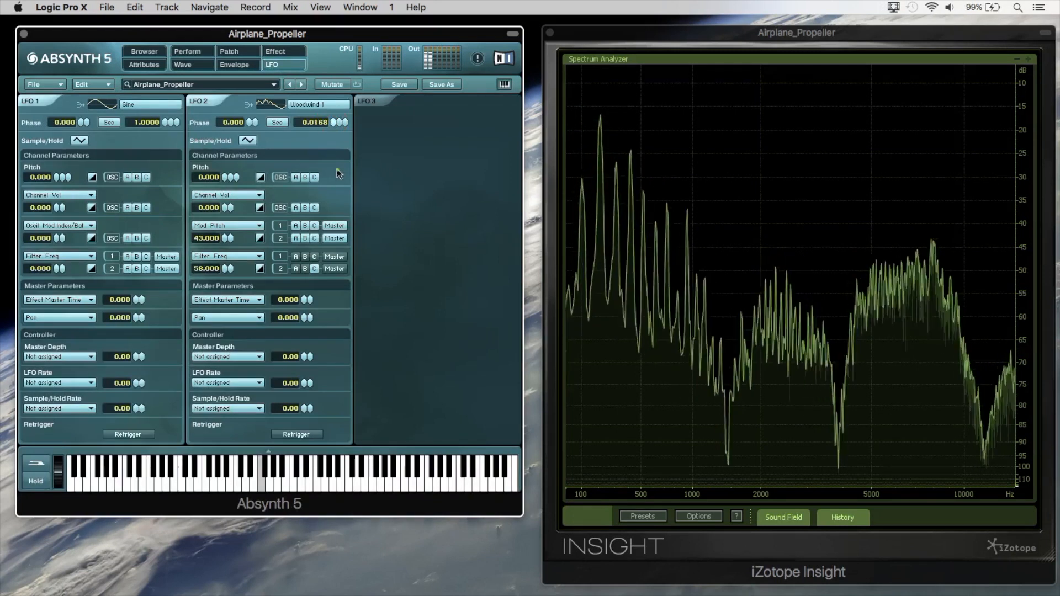
left_click_drag(334, 75, 346, 147)
Lower the Flyby / Pitch macro to its minimum and Detune Amount to nearly zero, and return to the patch modules.
left_click(198, 51)
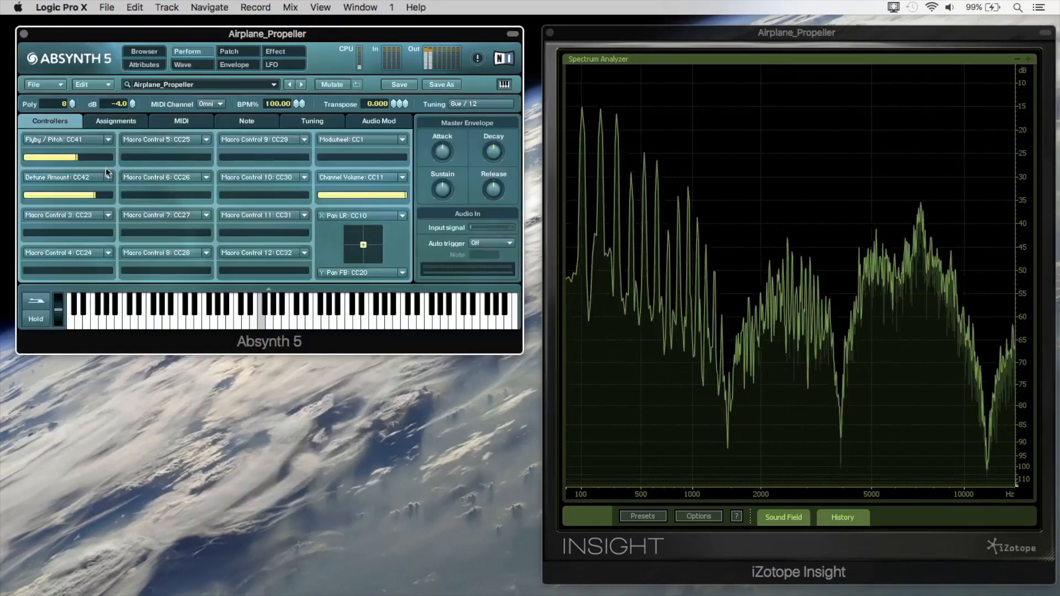
left_click_drag(133, 157, 80, 155)
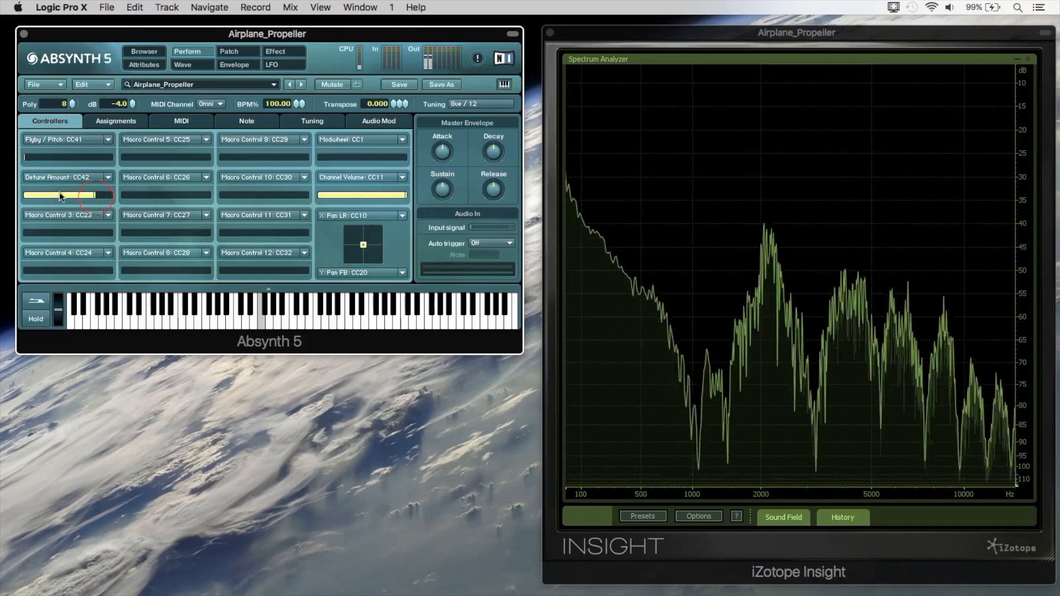
left_click_drag(42, 195, 25, 195)
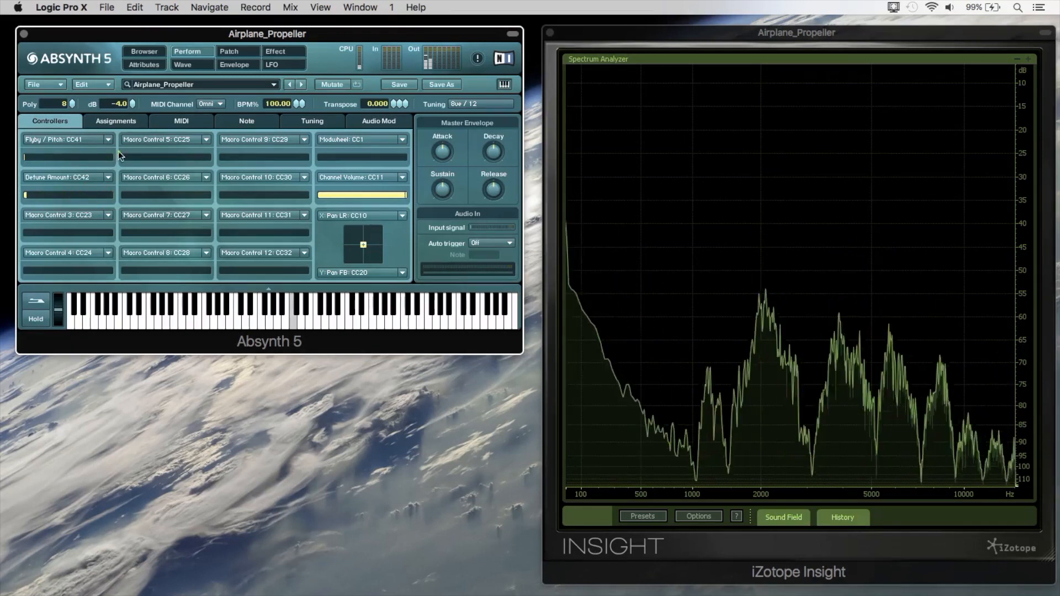
left_click(228, 51)
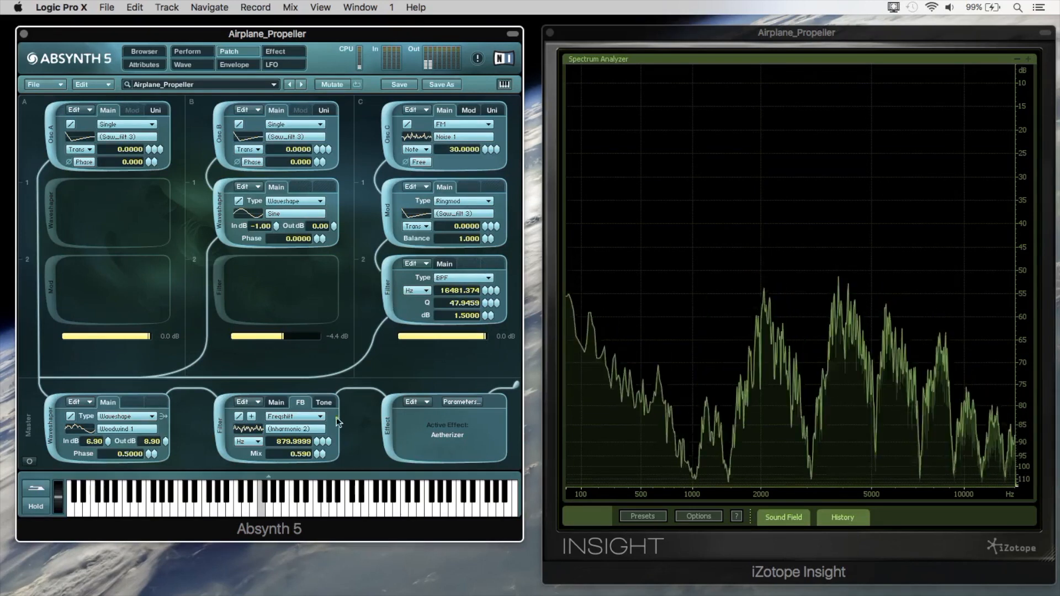
Lower the master filter's frequency shift to 391.9954 Hz and raise LFO 2's rate to 0.3243 or higher.
mouse_move(316, 444)
left_mouse_down()
mouse_move(313, 473)
mouse_move(316, 461)
left_mouse_up()
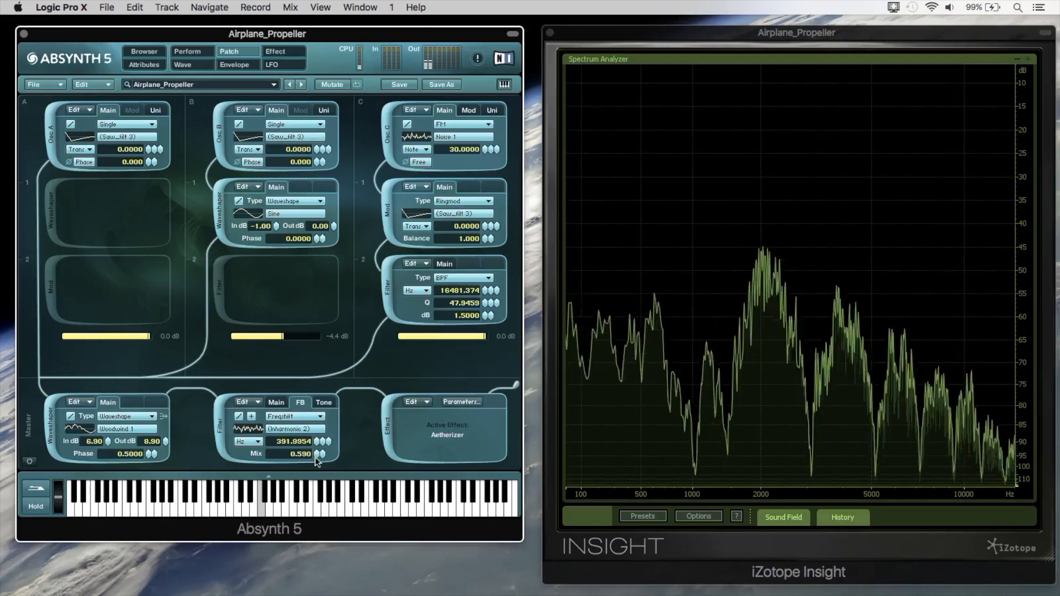
left_click(282, 65)
left_click_drag(333, 126, 330, 78)
left_click_drag(326, 32, 322, 1)
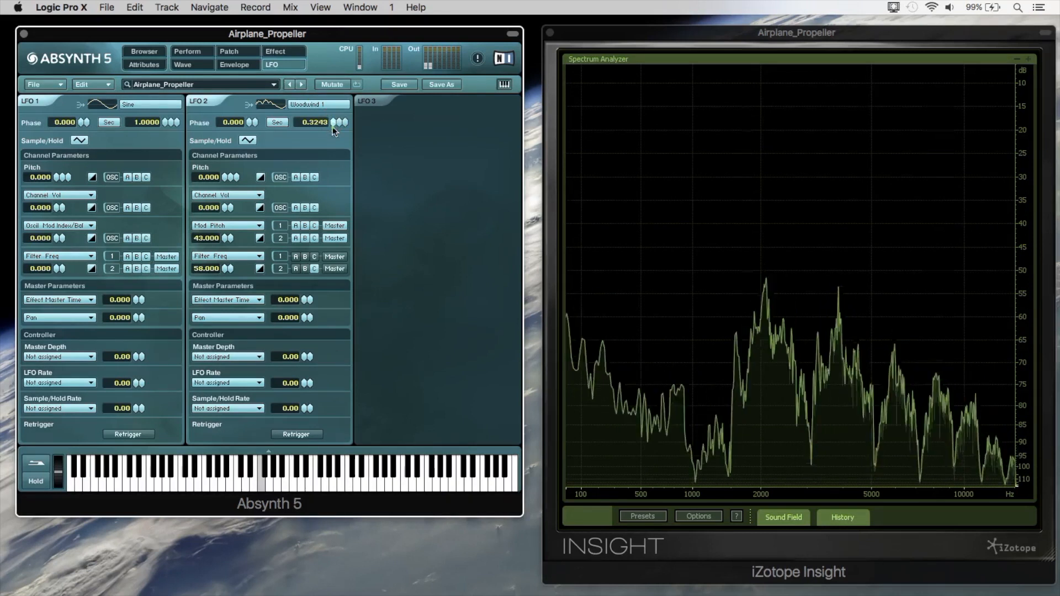
Raise the Flyby / Pitch macro from its minimum and set LFO 2's rate to 0.1594.
left_click_drag(55, 156, 78, 159)
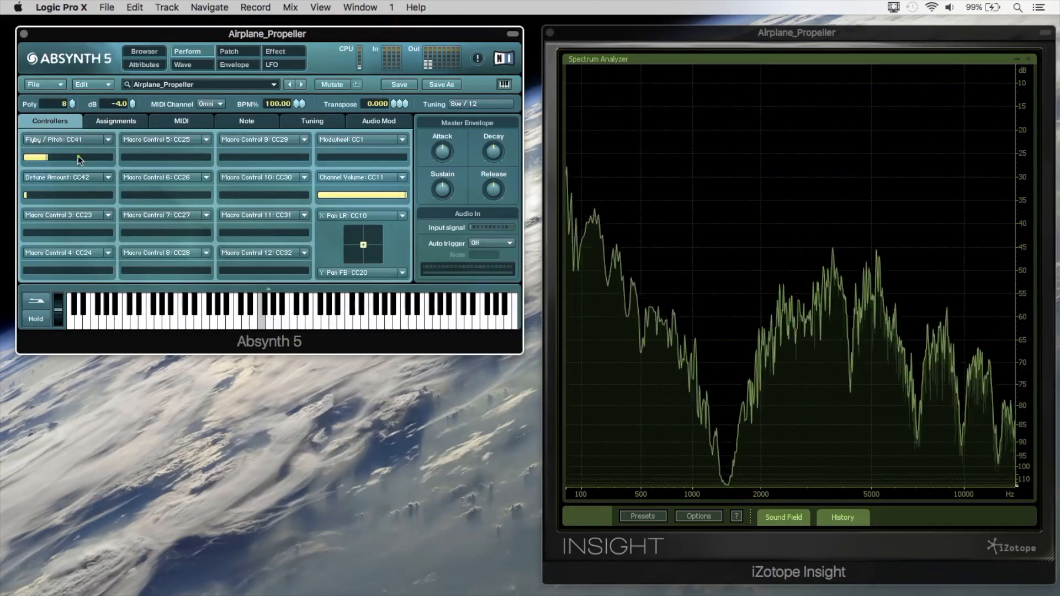
left_click(277, 65)
left_click_drag(333, 123, 336, 145)
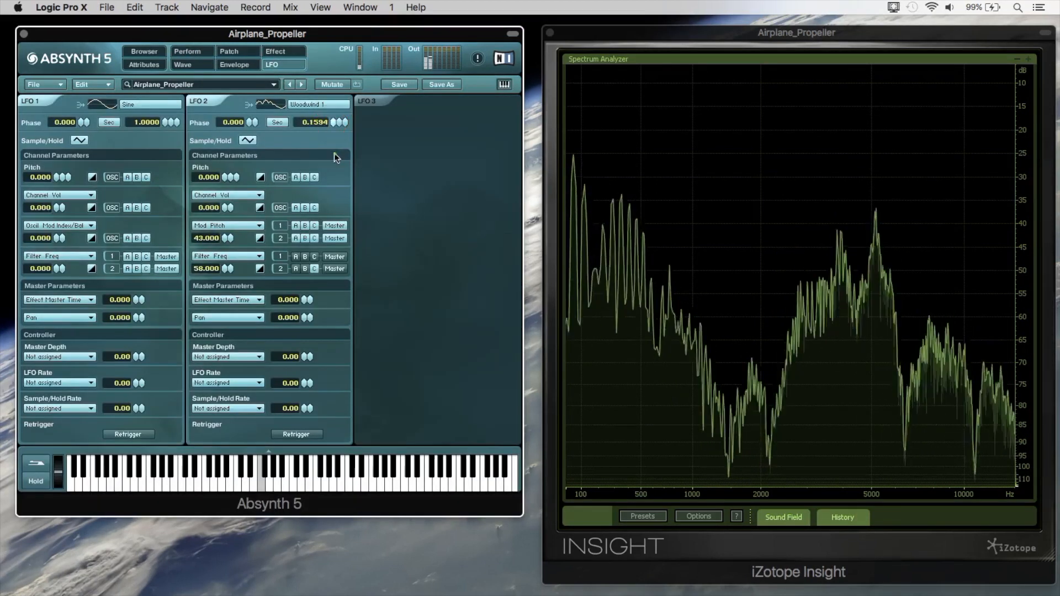
Raise Detune Amount to its maximum and audition Flyby / Pitch higher, bringing it back to about 25 percent.
left_click(188, 51)
left_click_drag(100, 156, 125, 158)
left_click_drag(78, 195, 248, 198)
left_click_drag(99, 158, 78, 150)
left_click(286, 68)
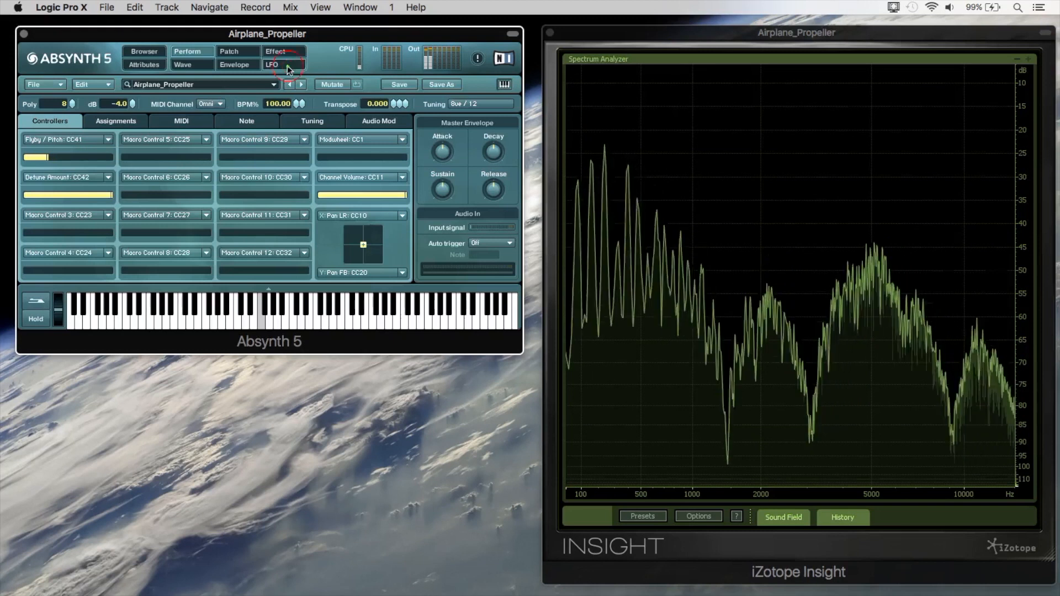
Sweep the Flyby / Pitch macro upward with full detune and bring it down to nearly its minimum.
left_click(199, 53)
left_click(78, 159)
mouse_move(65, 160)
left_mouse_down()
mouse_move(54, 160)
mouse_move(85, 158)
left_mouse_up()
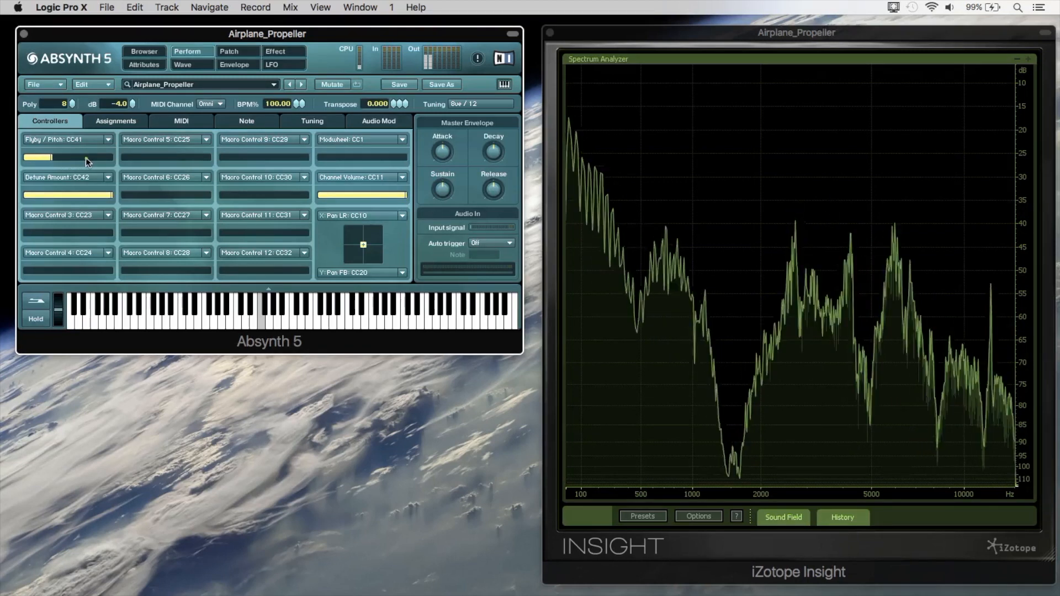
left_click_drag(69, 159, 56, 151)
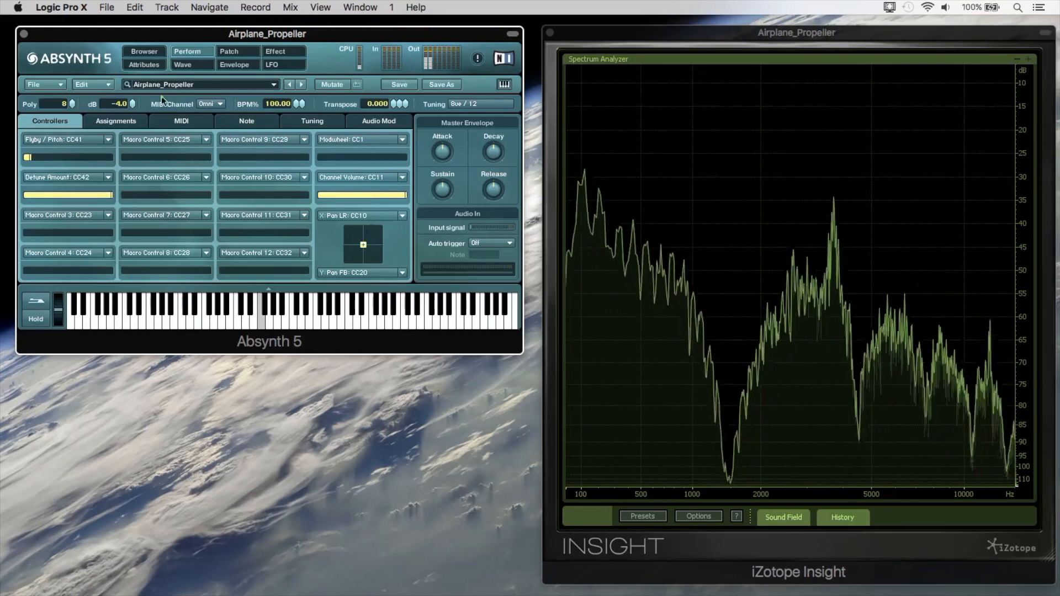
Lower the Q of the channel C bandpass filter and turn down the master Freqshift filter.
left_click(229, 51)
left_click_drag(486, 306, 485, 335)
left_click(318, 449)
left_click_drag(317, 449, 317, 474)
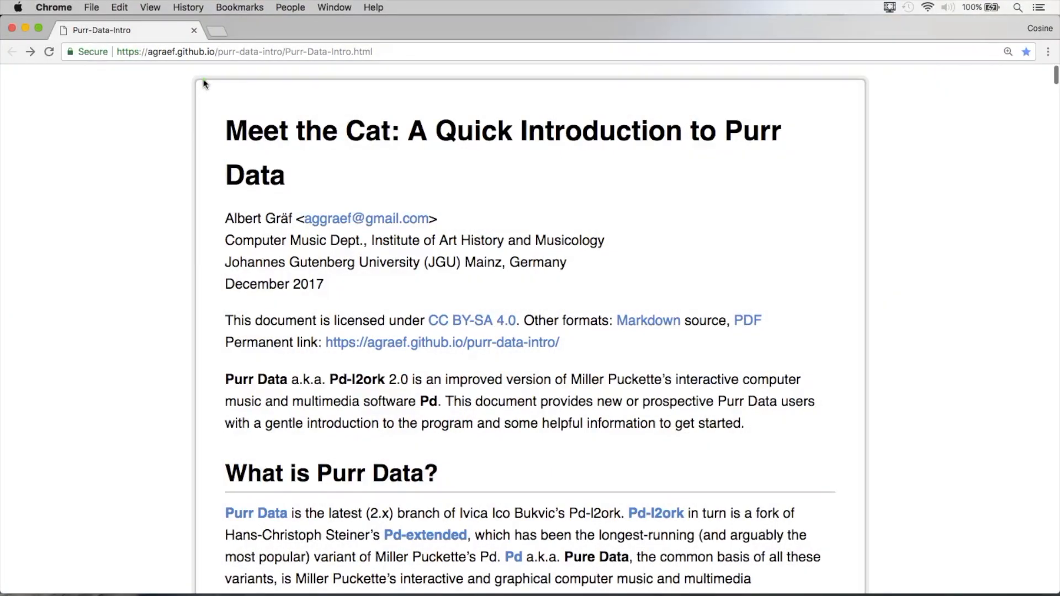
Switch to Chrome and read through the Purr Data introduction, from What is Purr Data? to The Name?
scroll(976, 298, "down", 2)
scroll(975, 298, "down", 3)
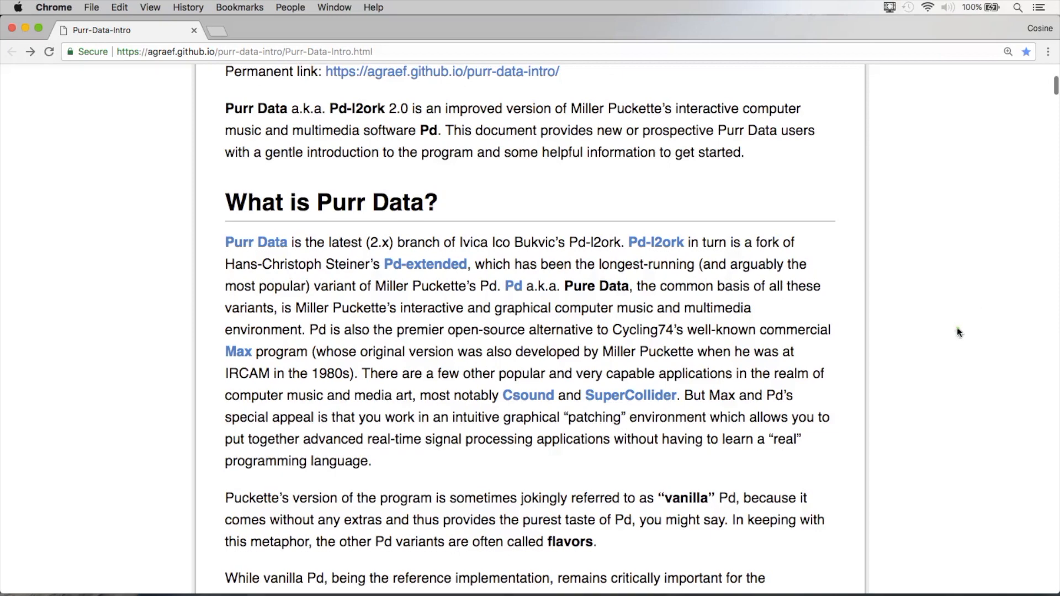
scroll(952, 350, "down", 13)
scroll(952, 349, "down", 10)
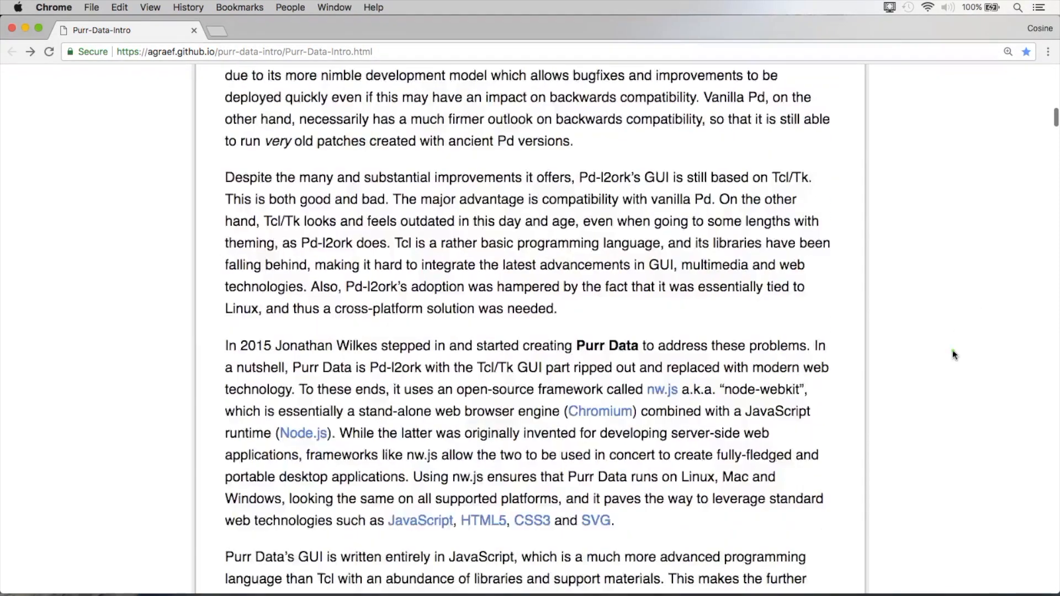
scroll(952, 350, "down", 1)
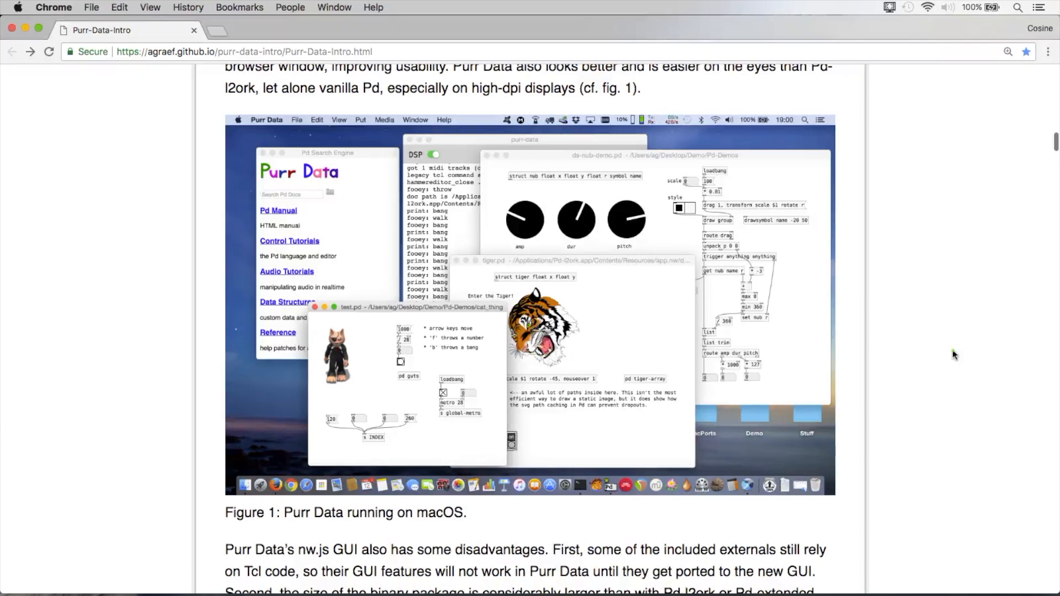
scroll(952, 349, "down", 12)
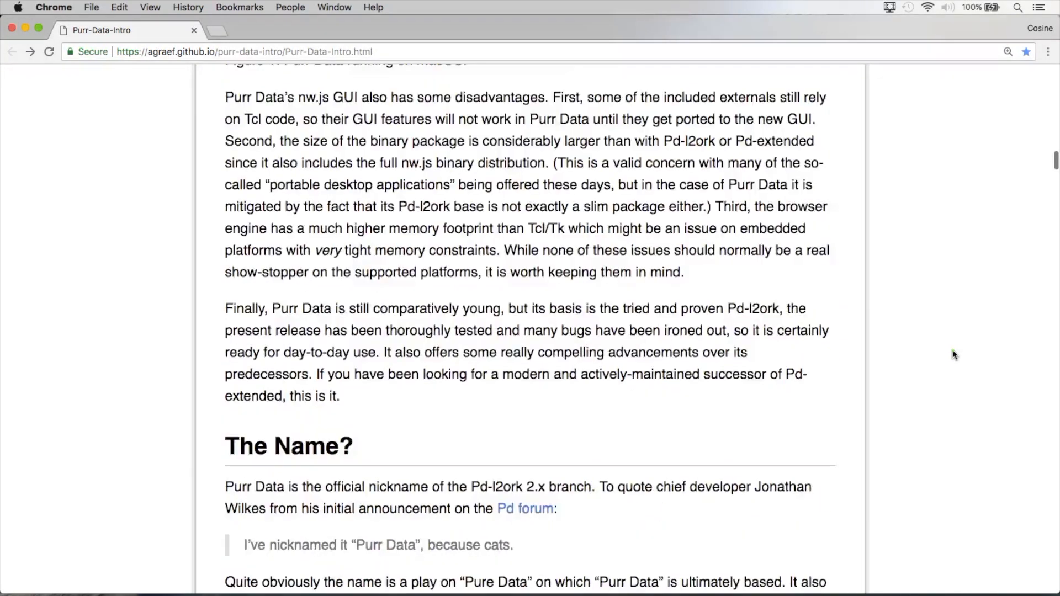
scroll(952, 349, "down", 2)
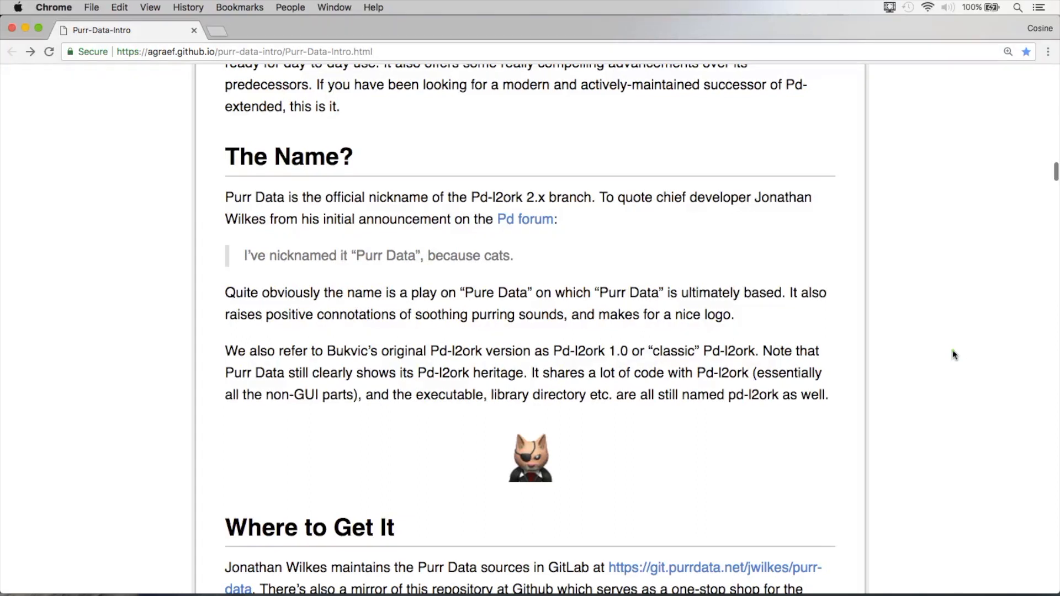
Open the purr-data releases page on GitHub from the Where to Get It section and view the 2.4.6 assets.
scroll(952, 354, "down", 6)
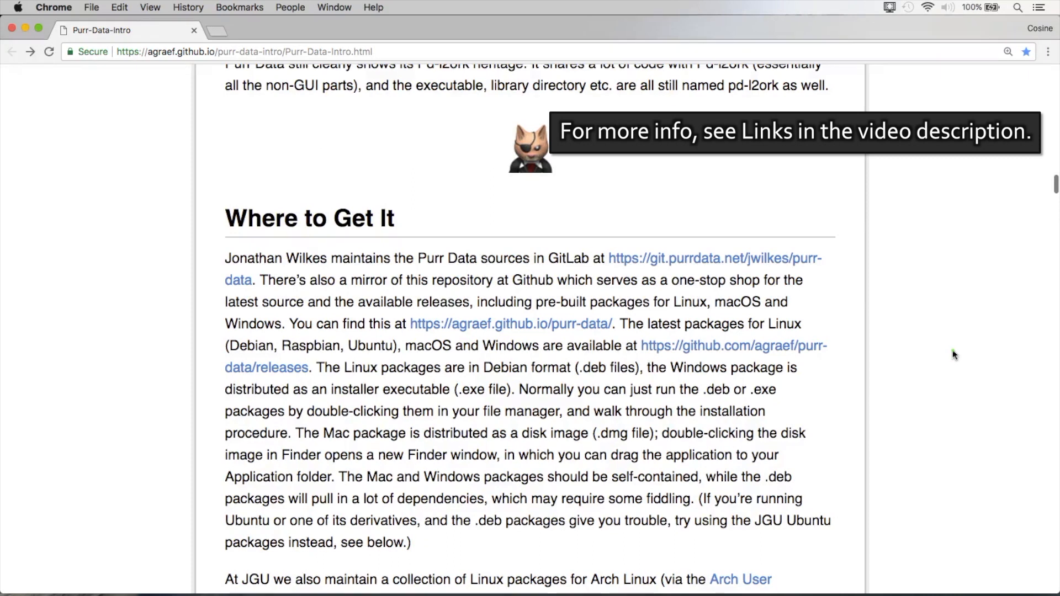
left_click(711, 349)
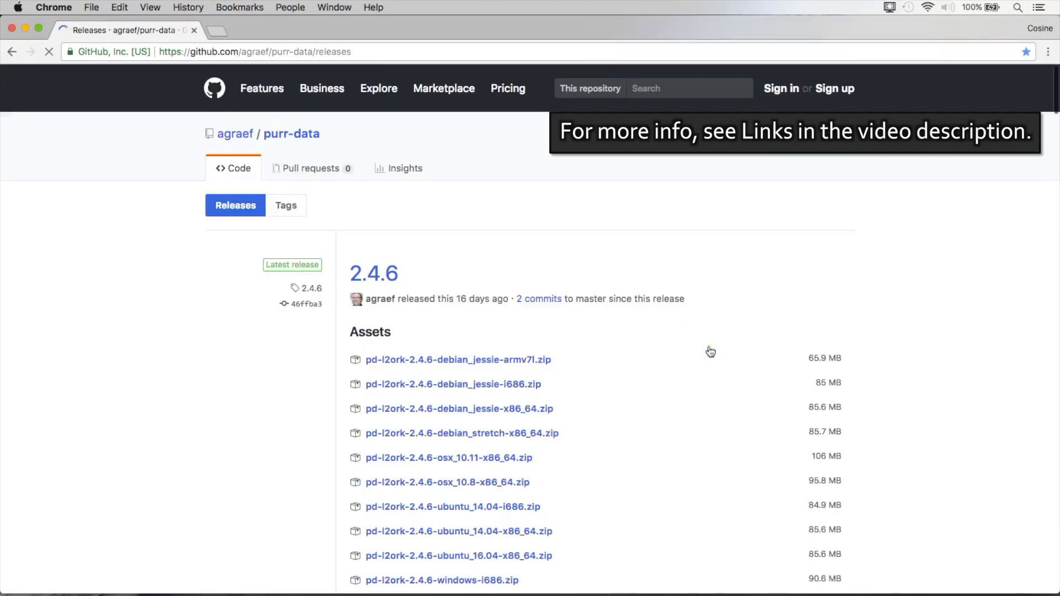
scroll(709, 350, "down", 1)
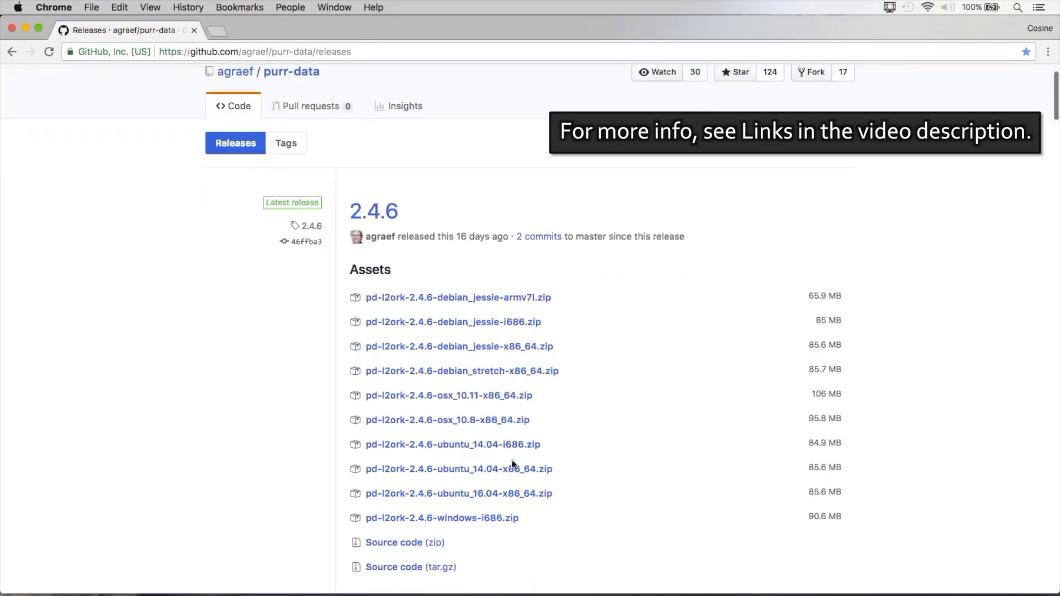